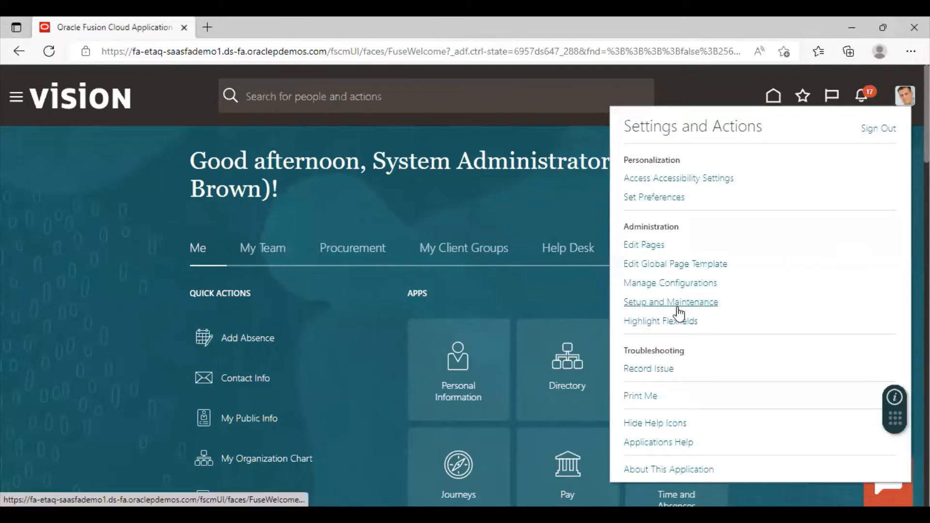
# Open the Cash Management and Banking functional area of the Financials offering in Setup and Maintenance
pyautogui.click(675, 304)
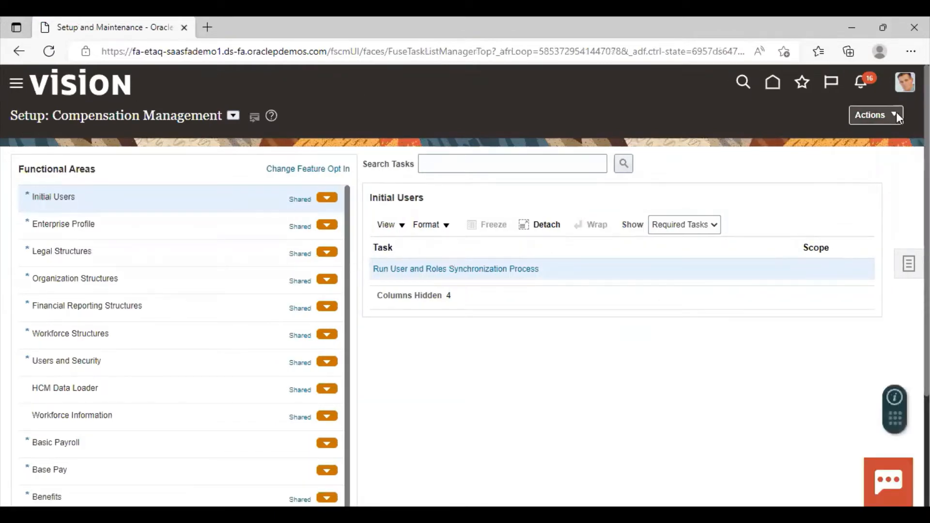
pyautogui.click(233, 116)
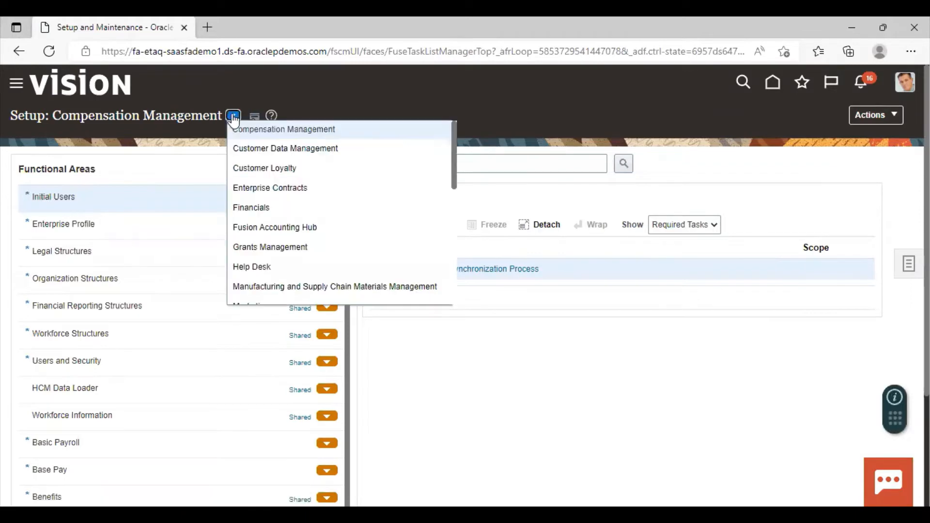
pyautogui.click(277, 207)
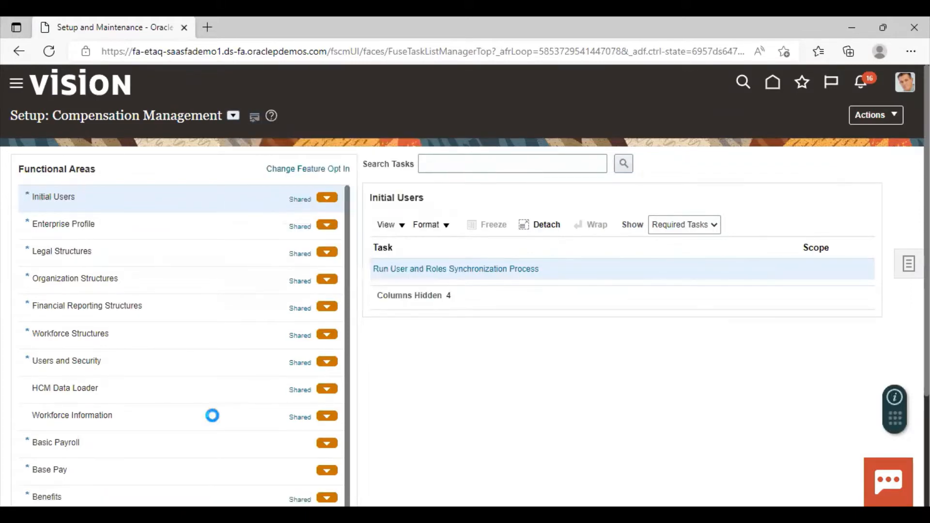
pyautogui.scroll(-1, 181, 368)
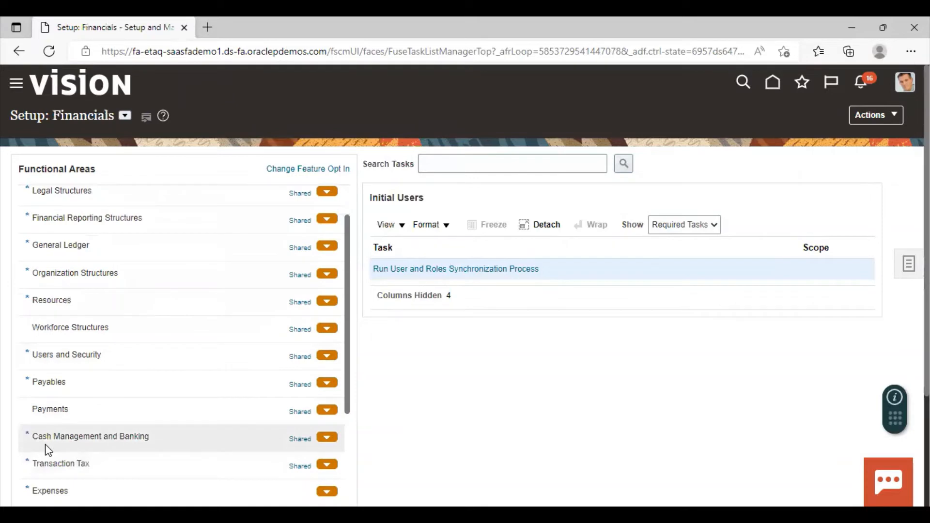
pyautogui.click(117, 435)
# Show all tasks for Cash Management and Banking and open Manage Bank Statement Transaction Codes
pyautogui.click(699, 228)
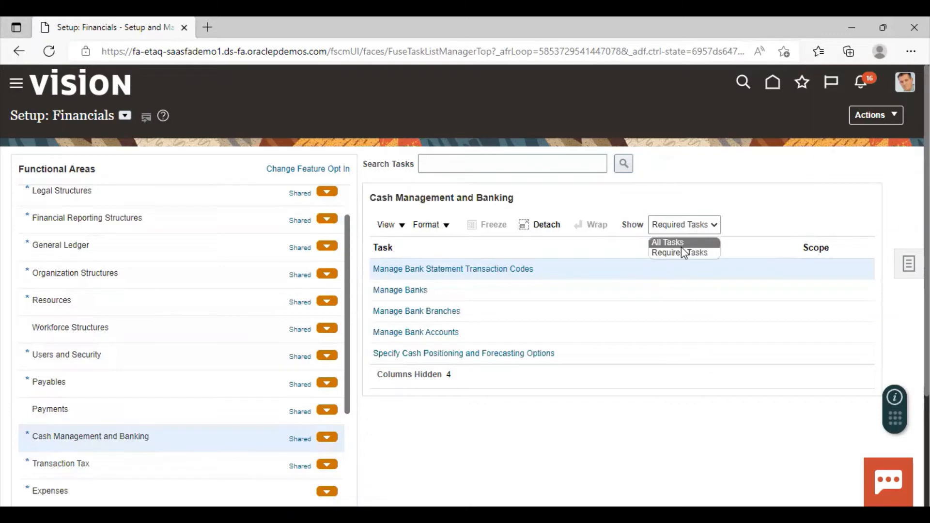
pyautogui.click(681, 245)
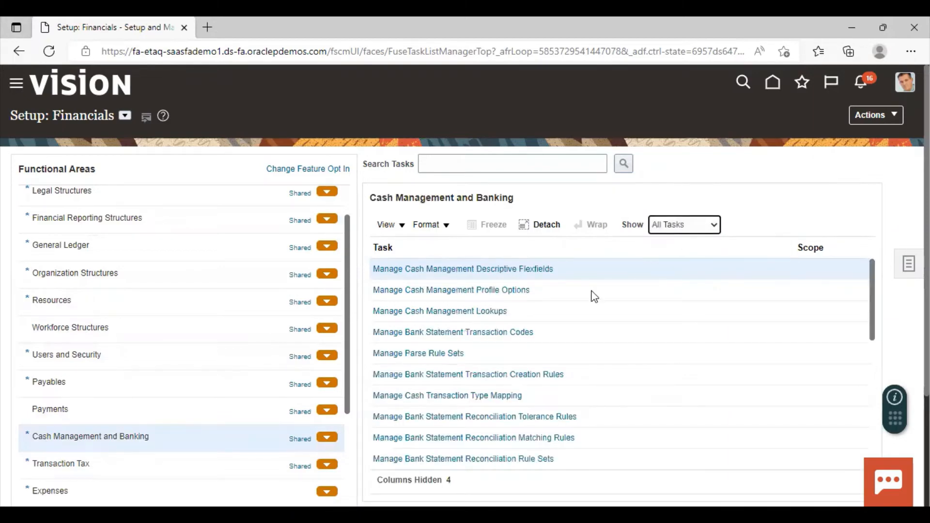
pyautogui.scroll(-2, 496, 297)
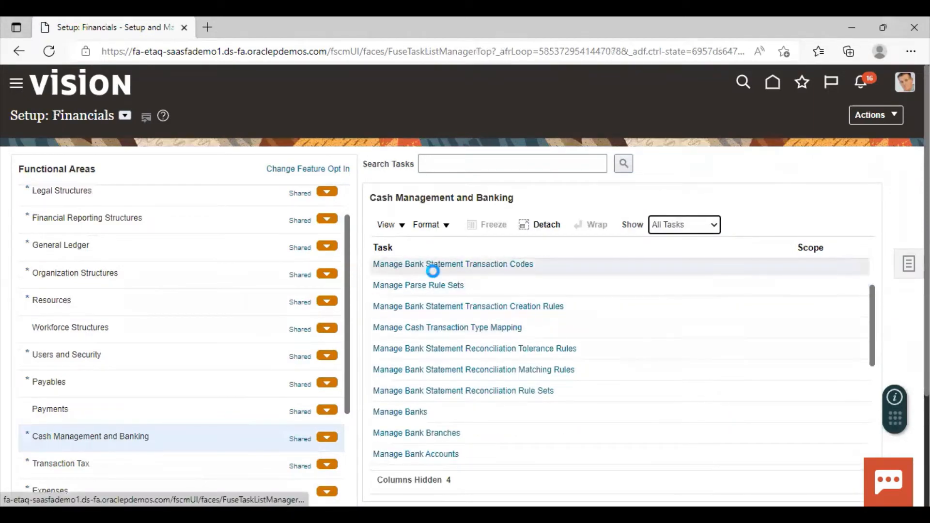
pyautogui.click(485, 263)
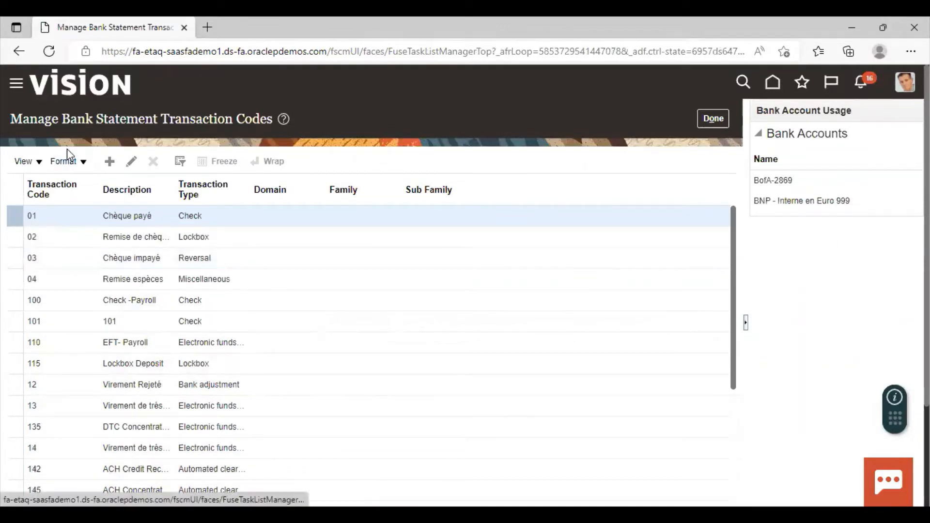
# Create and save transaction code 951 with the description Deposit and transaction type Electronic funds transfer
pyautogui.click(110, 162)
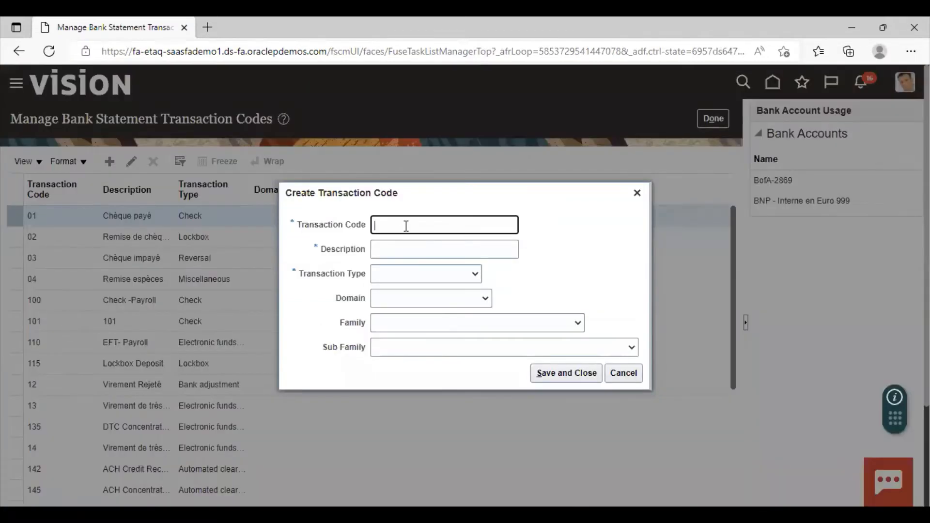
pyautogui.write('951')
pyautogui.click(394, 254)
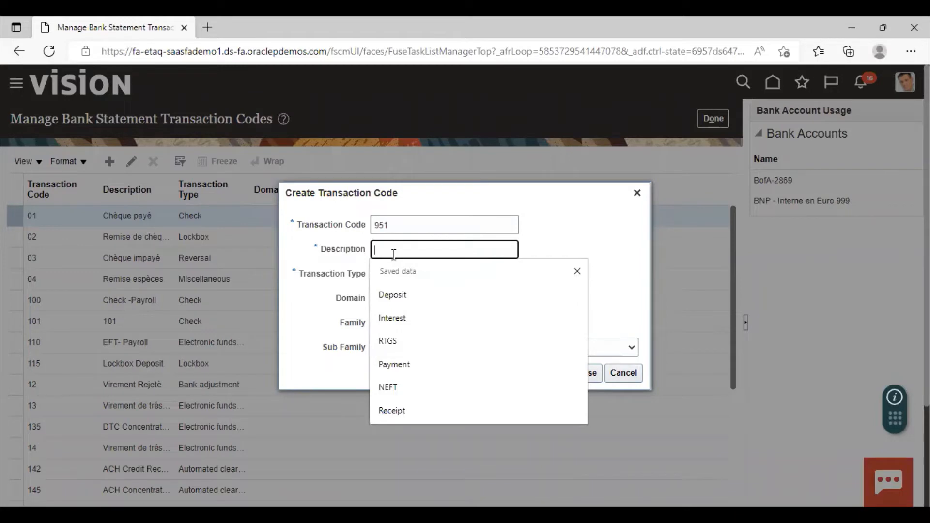
pyautogui.click(401, 294)
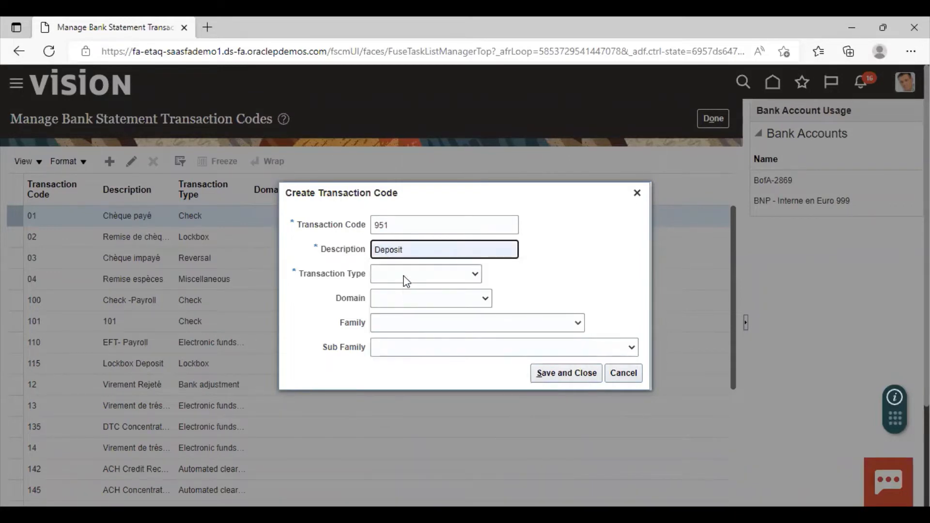
pyautogui.click(406, 281)
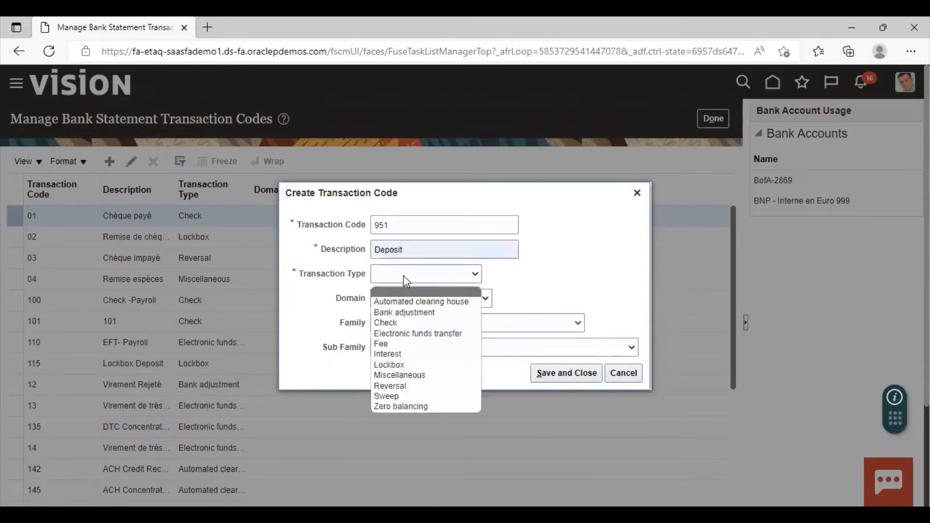
pyautogui.click(411, 333)
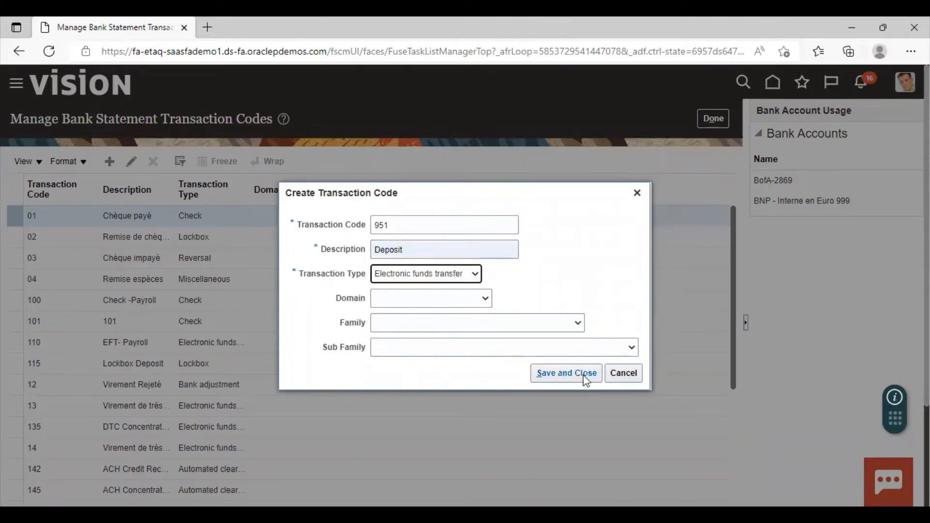
pyautogui.click(566, 373)
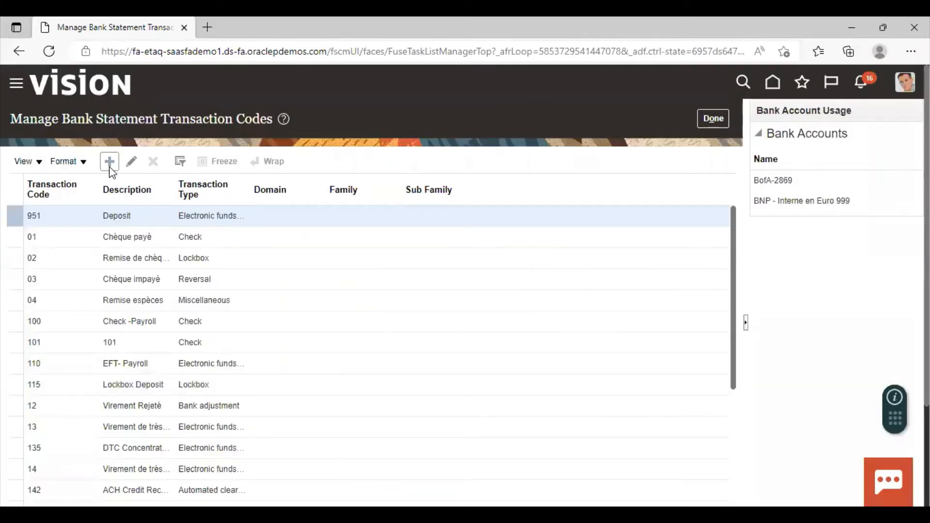
# Create and save transaction code 952 with the description Payment and transaction type Electronic funds transfer
pyautogui.click(110, 168)
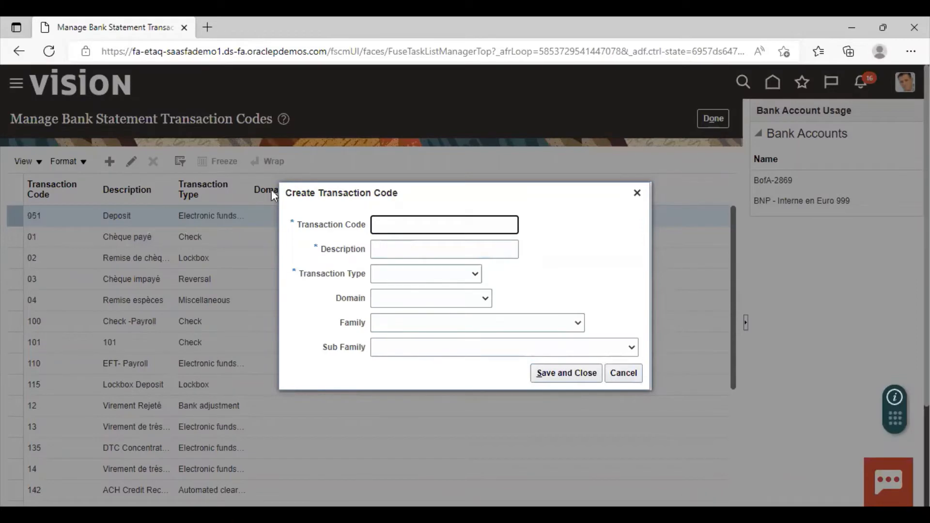
pyautogui.click(412, 225)
pyautogui.write('952')
pyautogui.click(394, 250)
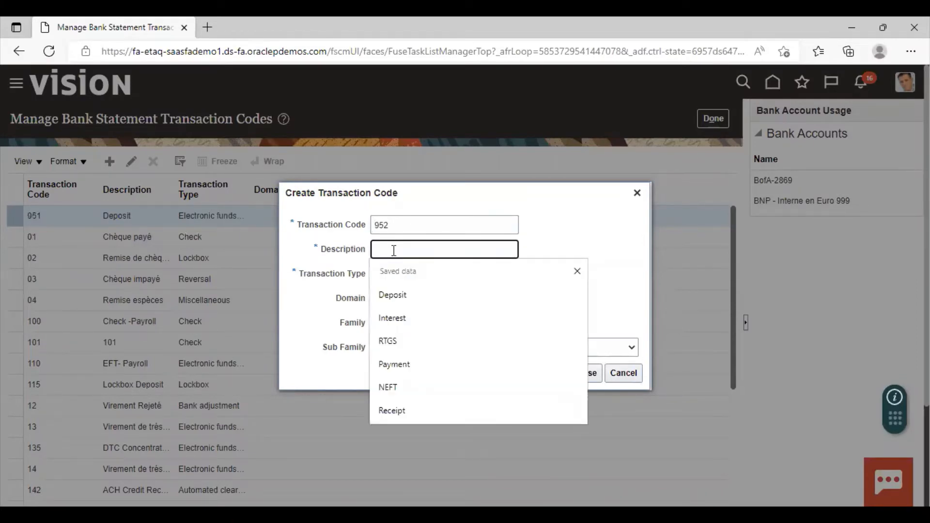
pyautogui.click(406, 366)
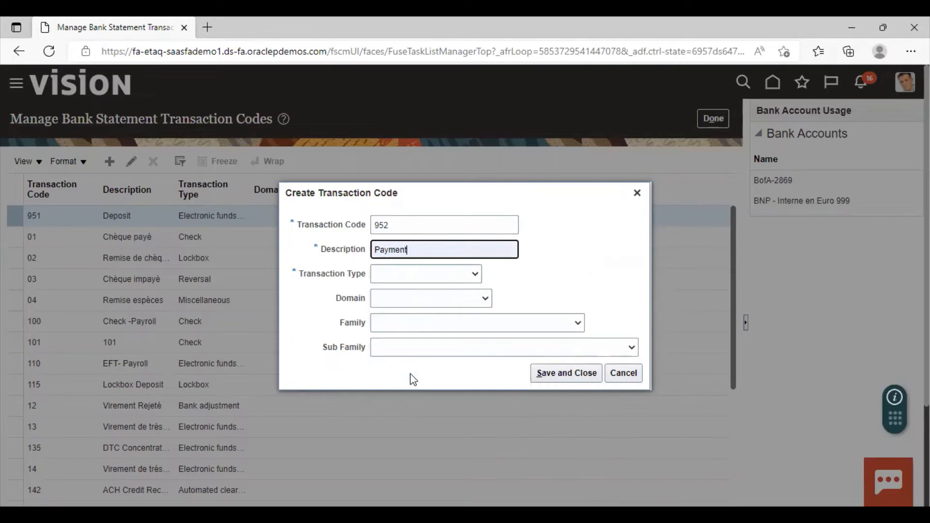
pyautogui.click(437, 274)
pyautogui.click(413, 337)
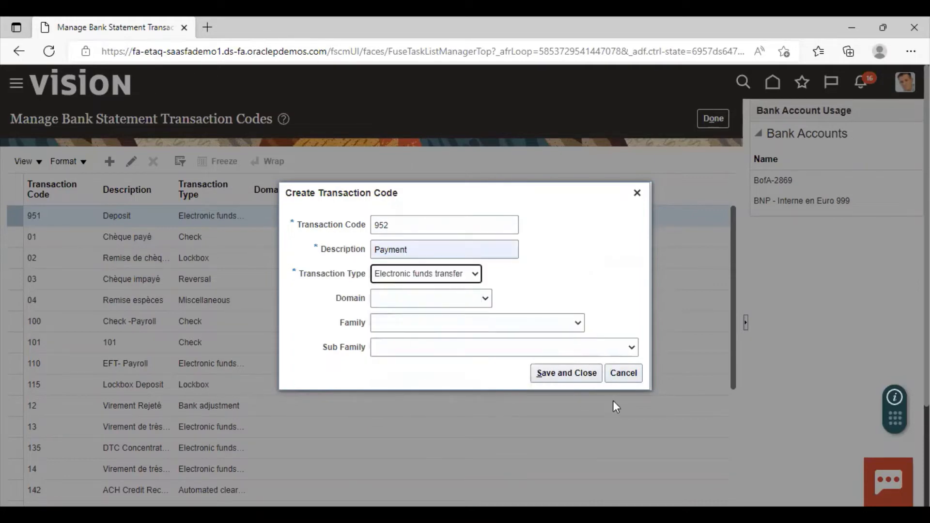
pyautogui.click(557, 374)
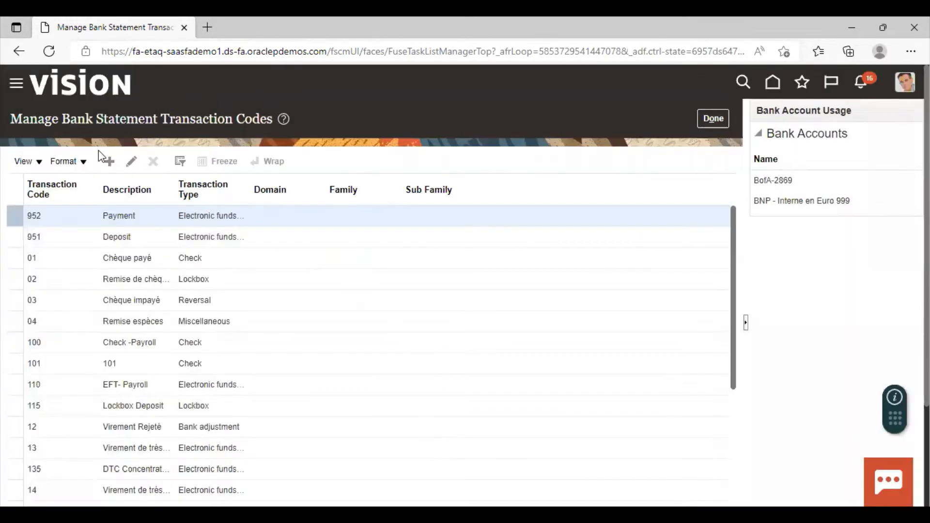
# Create and save transaction code 953 with the description Interest and transaction type Interest
pyautogui.click(108, 162)
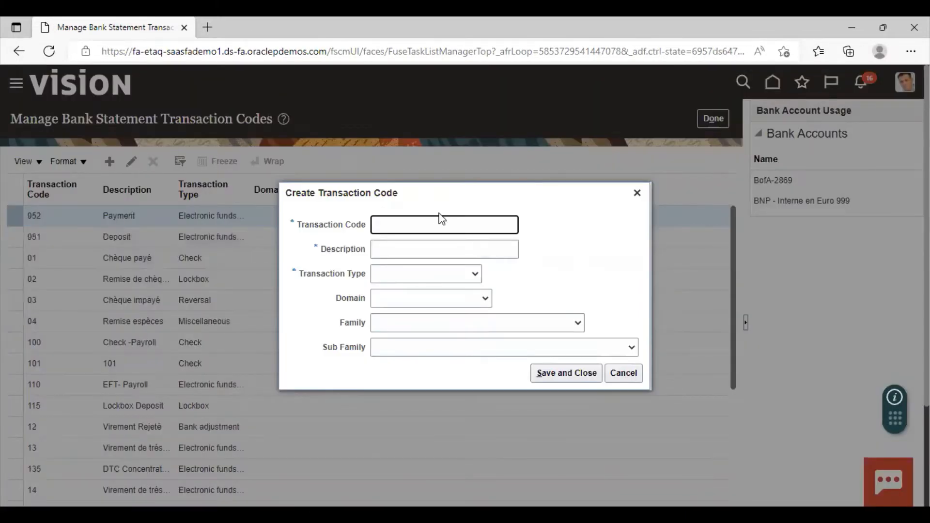
pyautogui.click(437, 226)
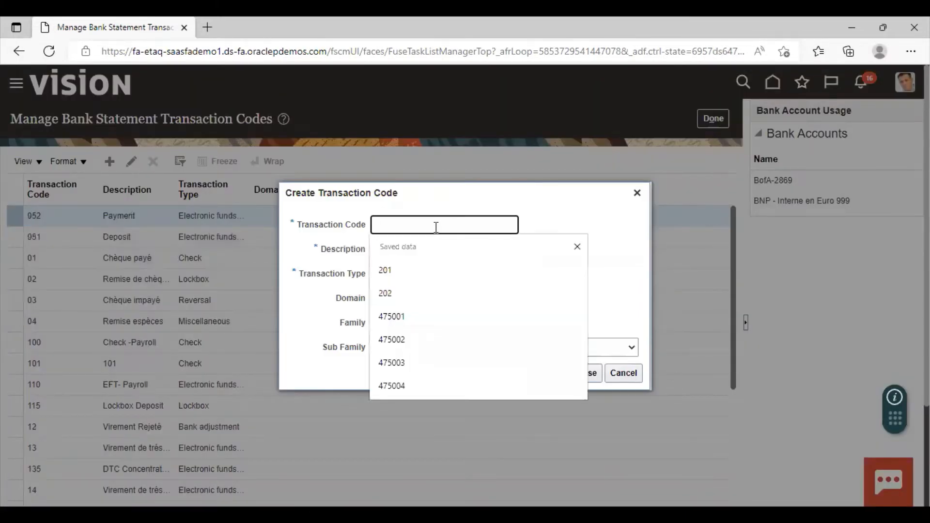
pyautogui.write('953')
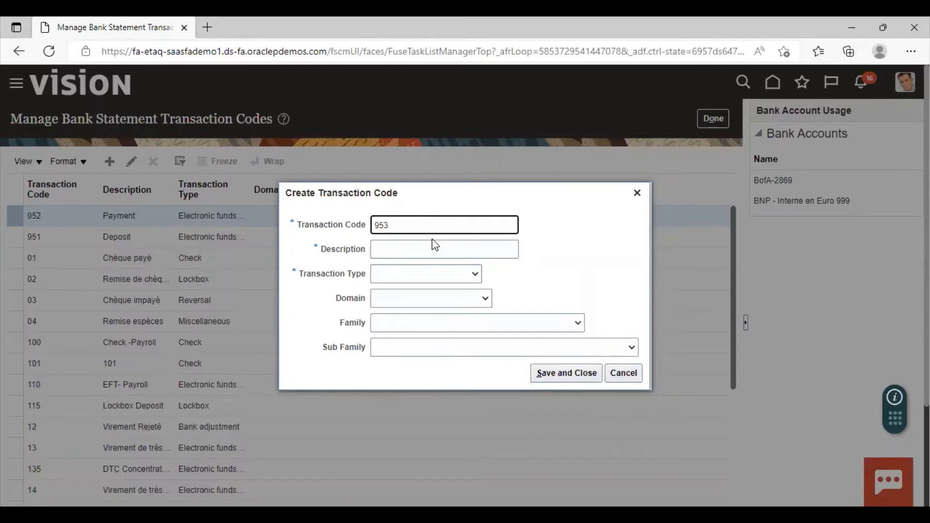
pyautogui.click(431, 249)
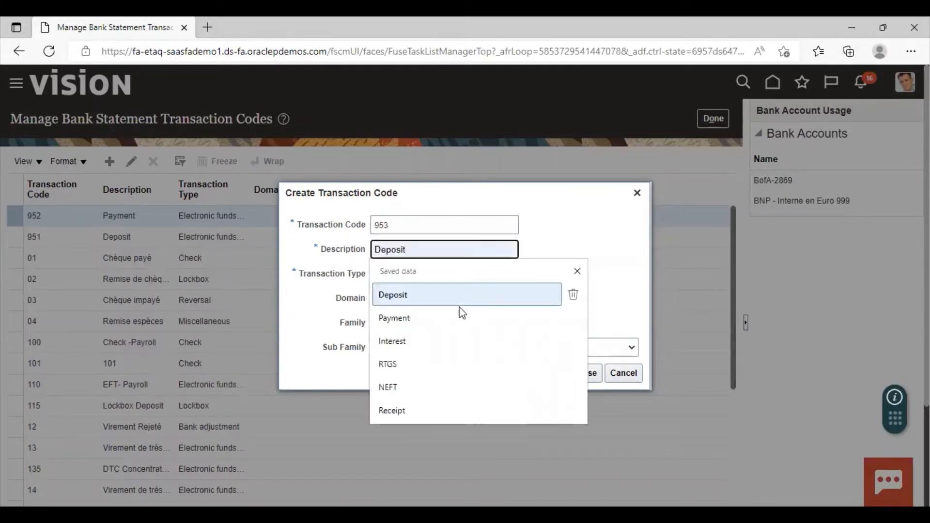
pyautogui.click(449, 341)
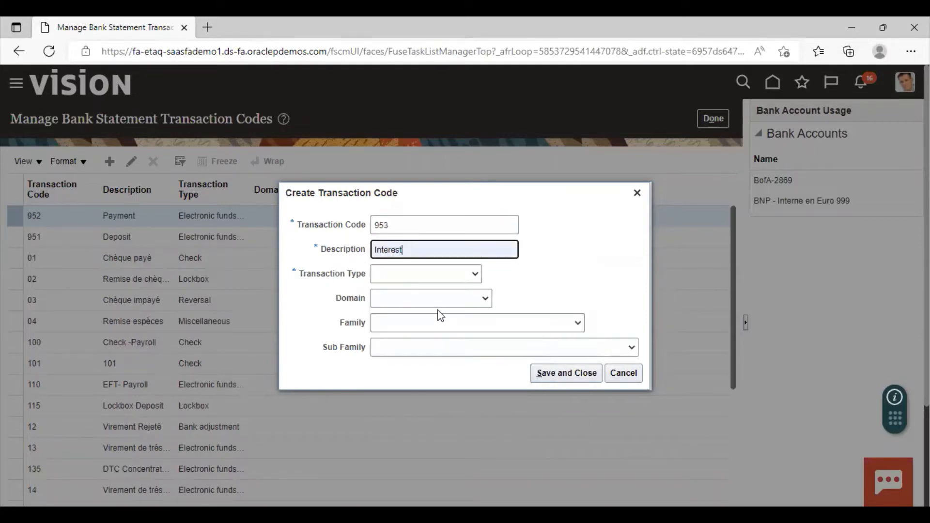
pyautogui.click(456, 278)
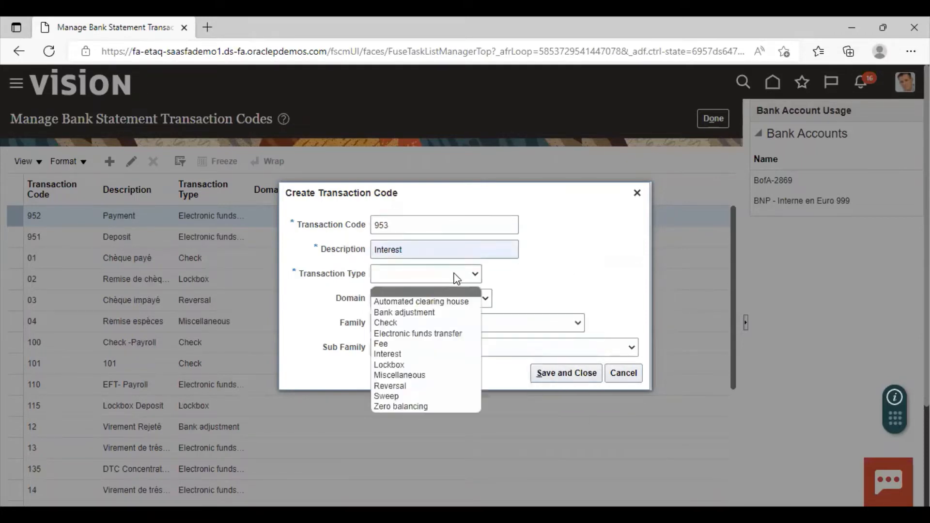
pyautogui.click(397, 354)
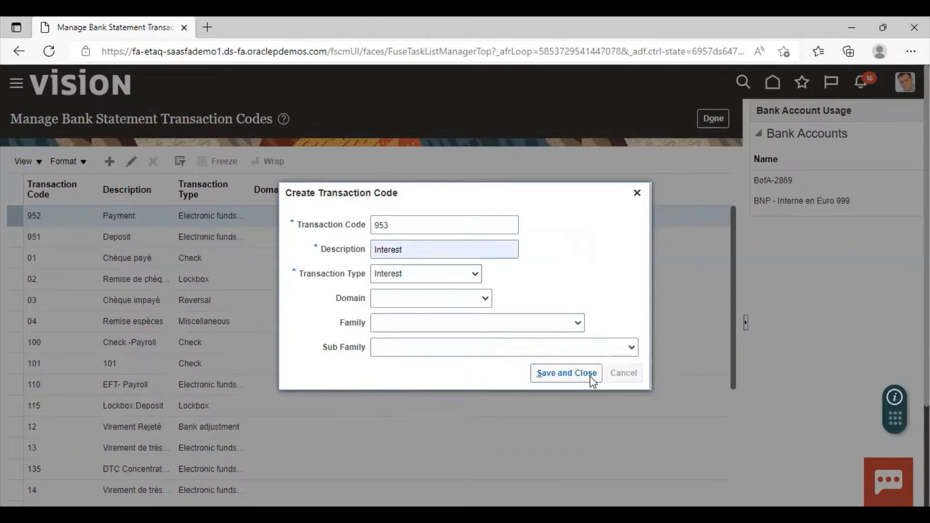
pyautogui.click(592, 376)
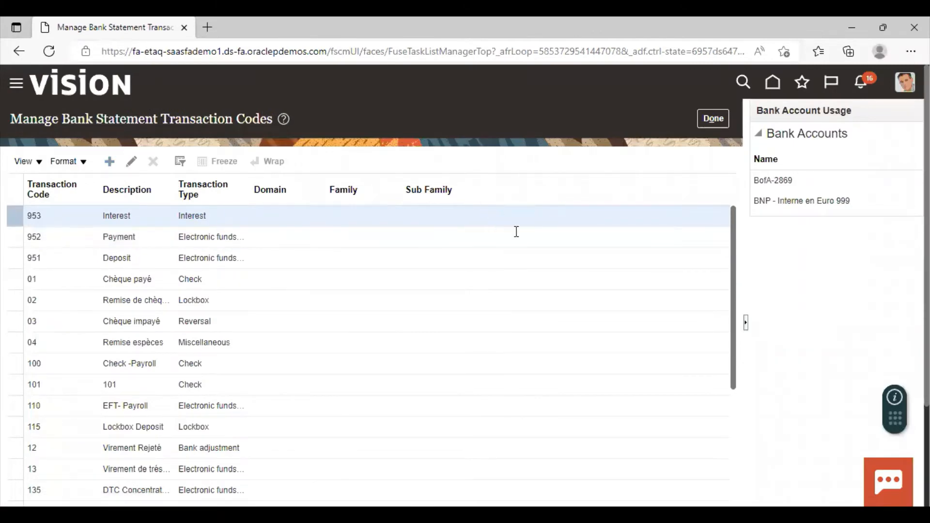
# Create and save transaction code 954 with the description Bank Charges and transaction type Fee
pyautogui.write('954')
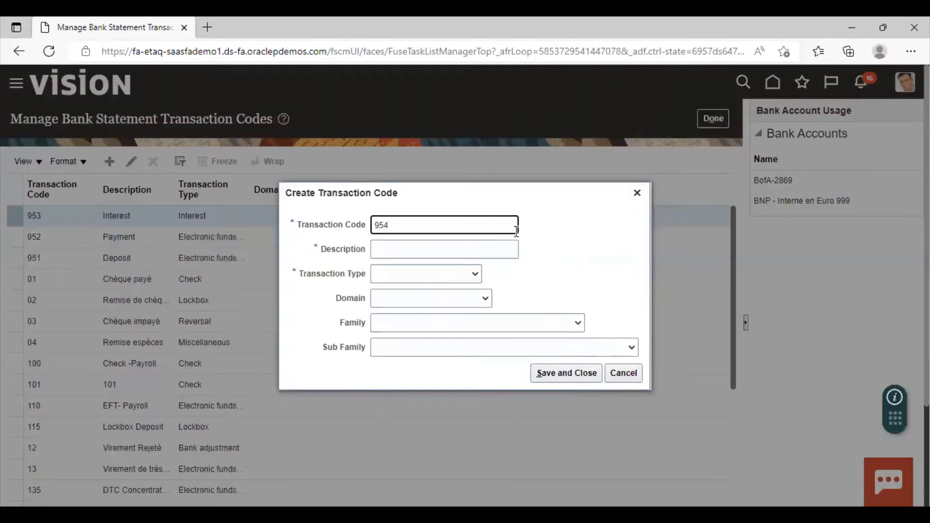
pyautogui.click(459, 251)
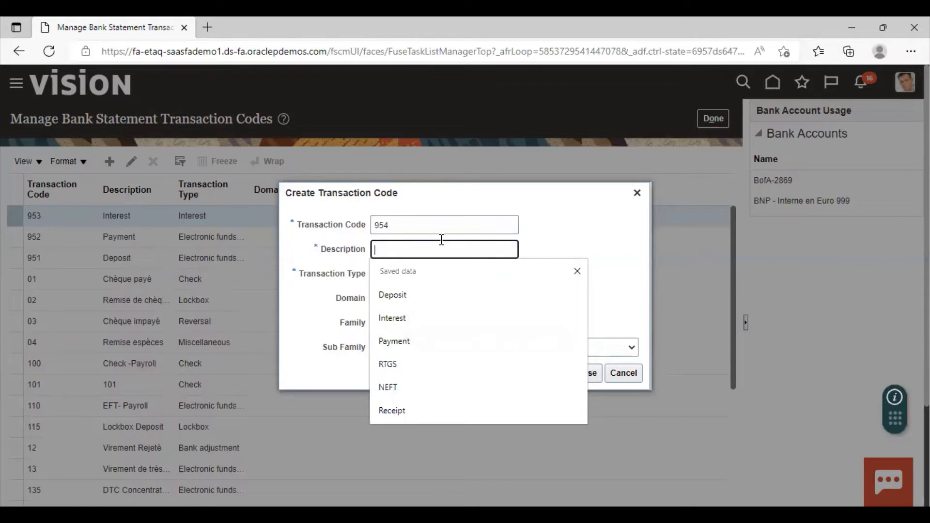
pyautogui.write('Bank Cha')
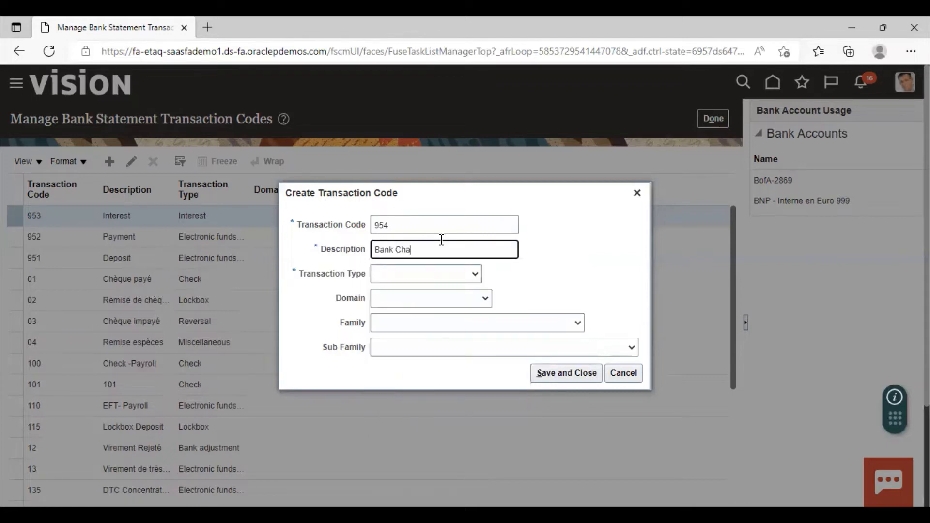
pyautogui.write('rges')
pyautogui.click(390, 278)
pyautogui.click(402, 344)
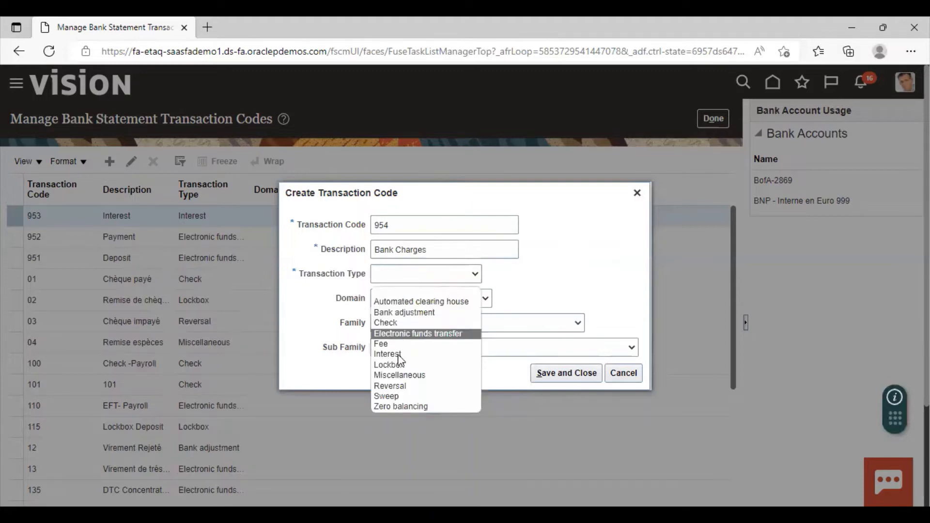
pyautogui.click(564, 374)
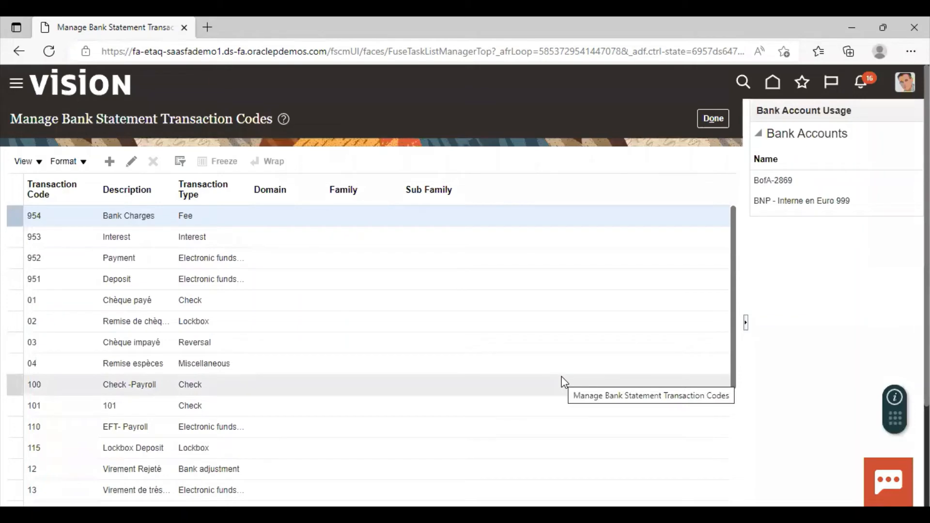
# Open the Manage Parse Rule Sets setup task and start a new rule set named RTS-1 Parse Rule Set
pyautogui.click(713, 118)
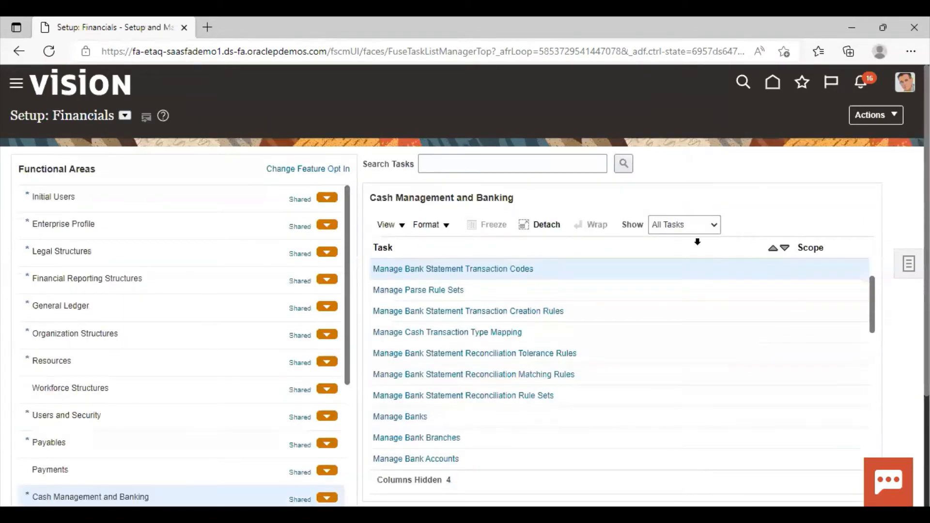
pyautogui.click(383, 291)
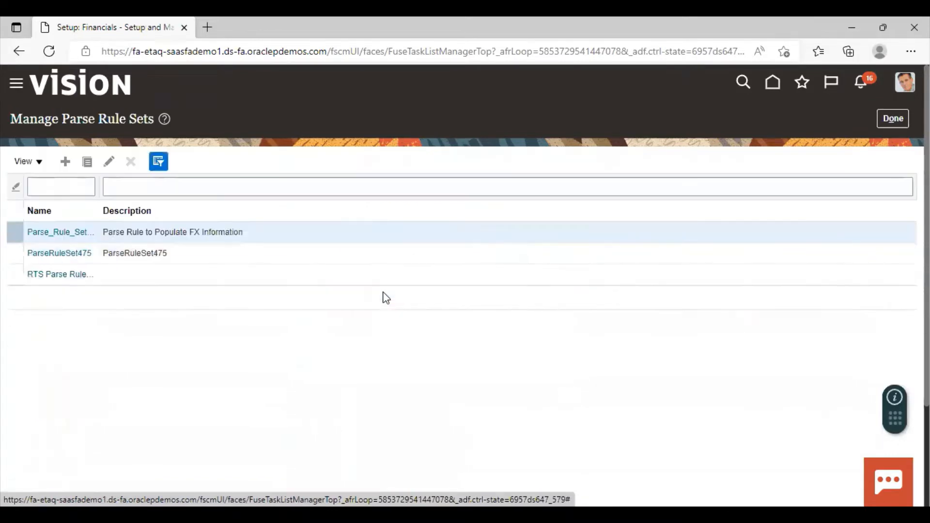
pyautogui.click(68, 162)
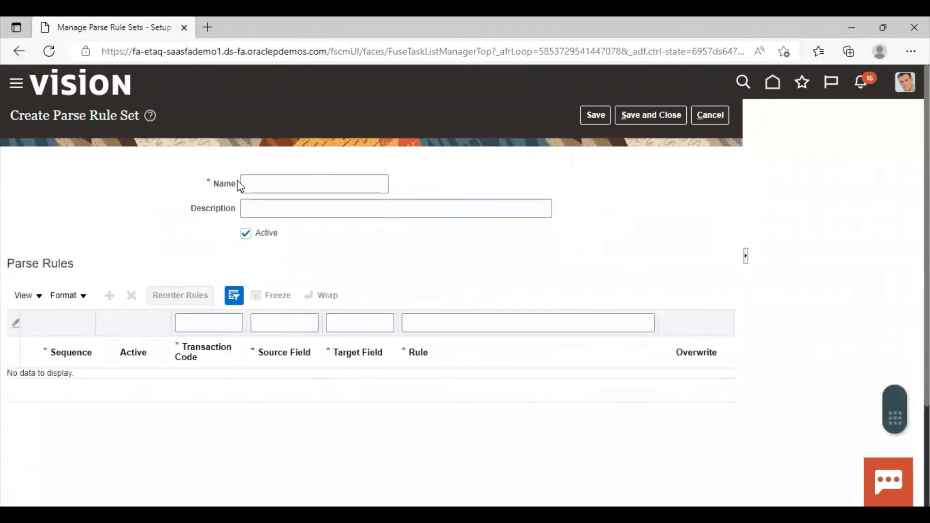
pyautogui.click(297, 183)
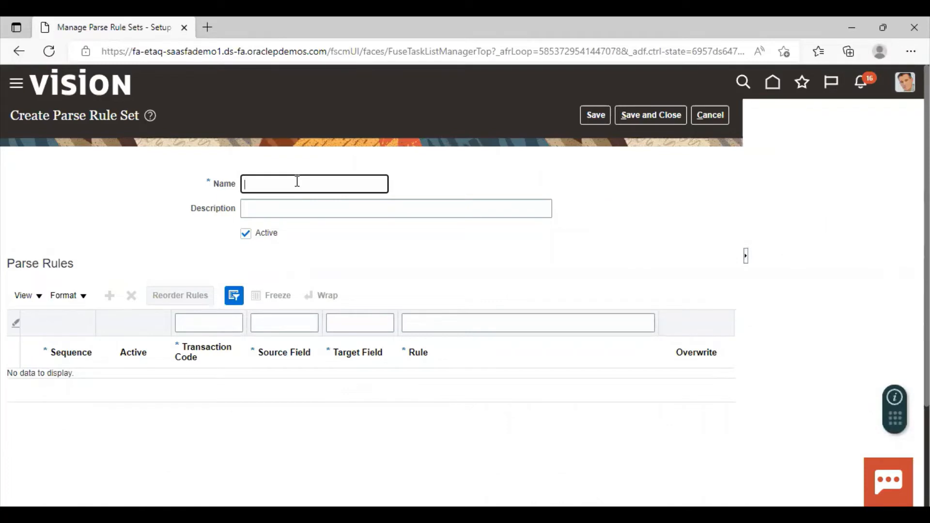
pyautogui.write('P')
pyautogui.press('BackSpace')
pyautogui.write('RTS-1 Parse Rule Set')
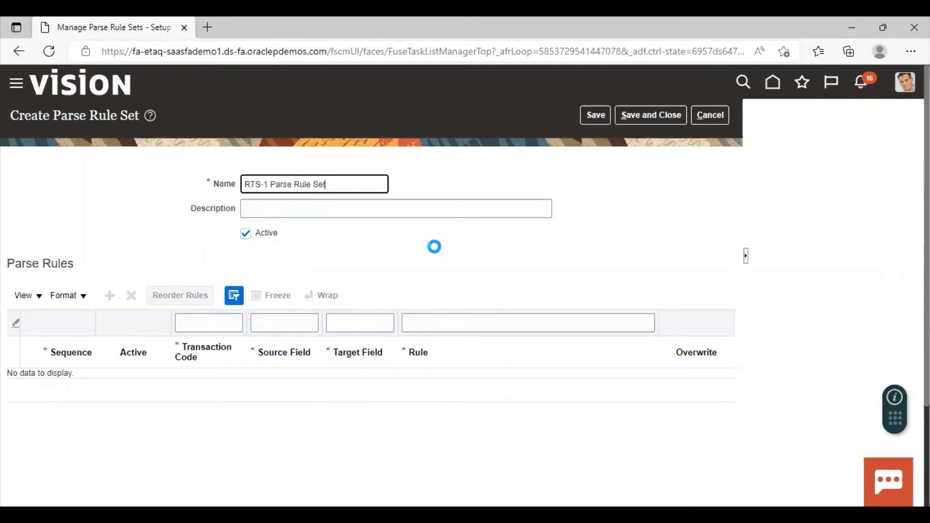
# Add a first parse rule to the set and assign it transaction code 951
pyautogui.click(109, 301)
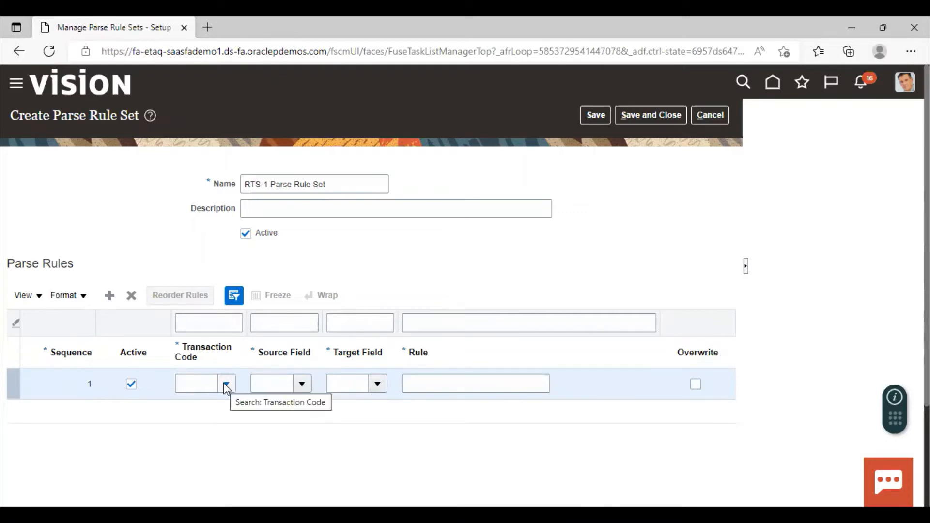
pyautogui.click(226, 385)
pyautogui.scroll(-2, 249, 280)
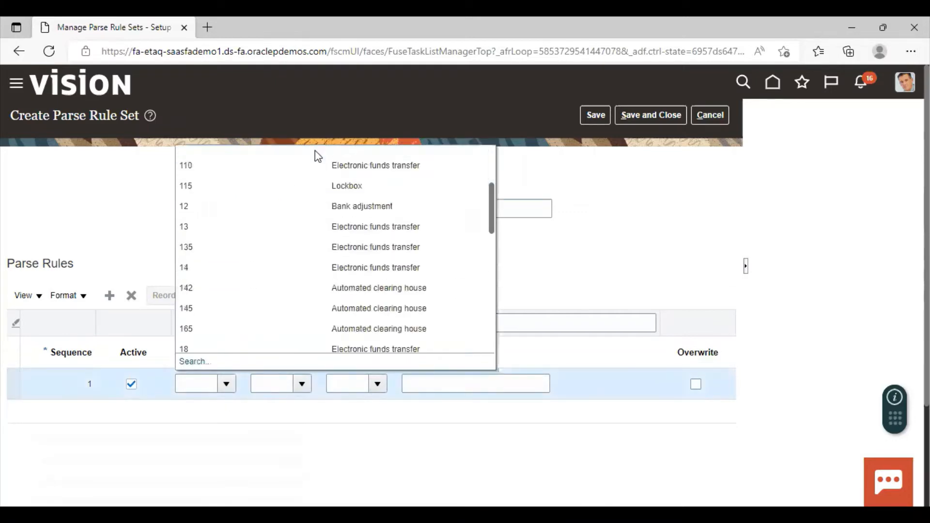
pyautogui.scroll(-5, 312, 271)
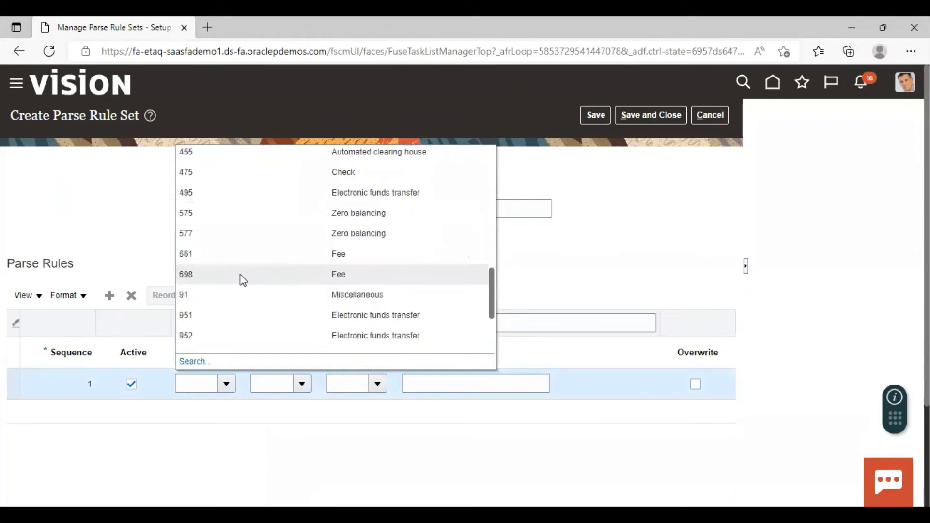
pyautogui.click(228, 316)
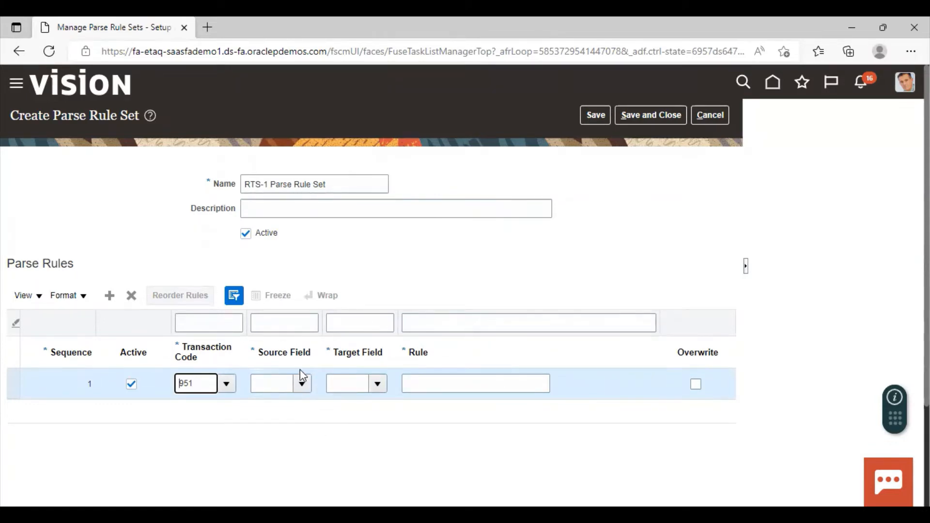
# For the 951 parse rule, set both source and target fields to Check number and enter the rule (X~)
pyautogui.click(302, 383)
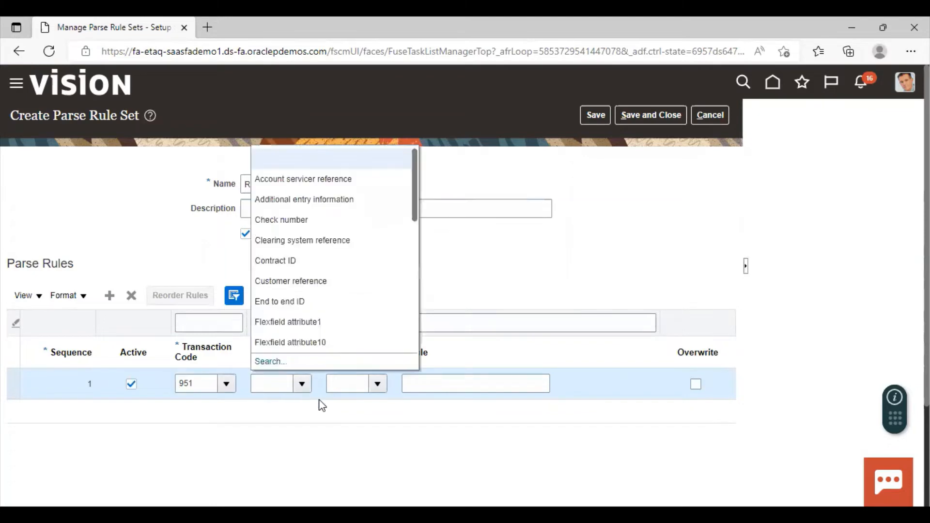
pyautogui.click(269, 217)
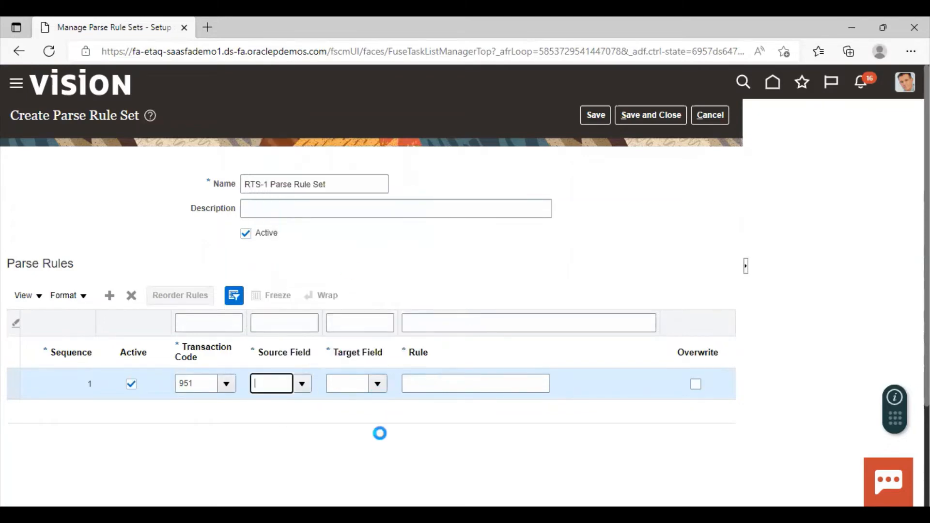
pyautogui.click(377, 385)
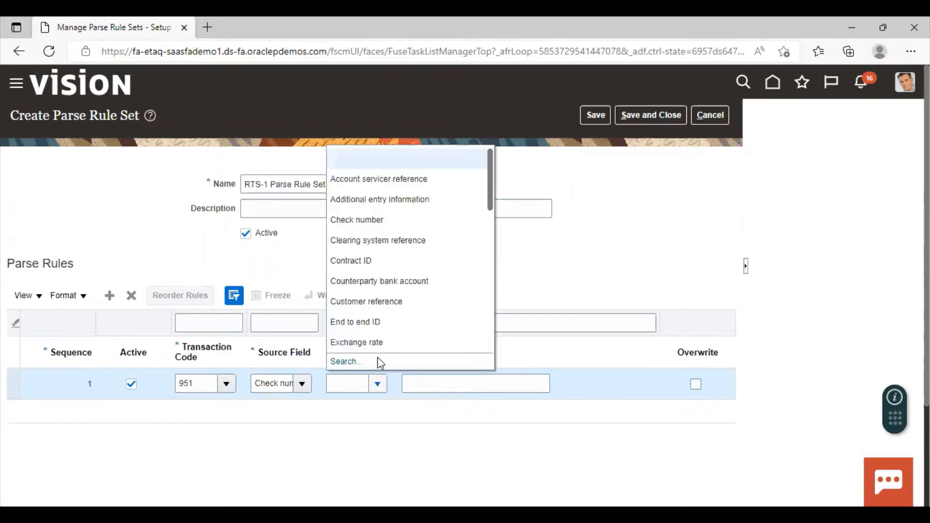
pyautogui.click(386, 223)
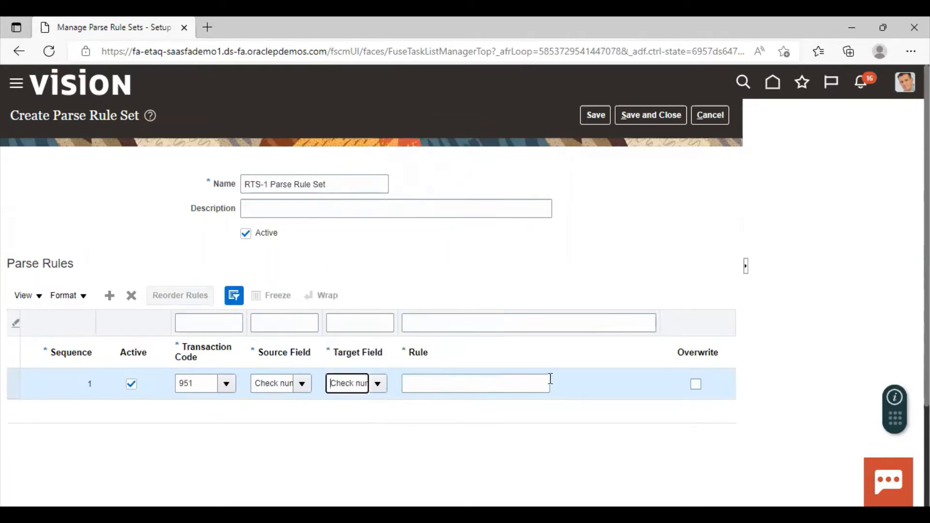
pyautogui.click(447, 385)
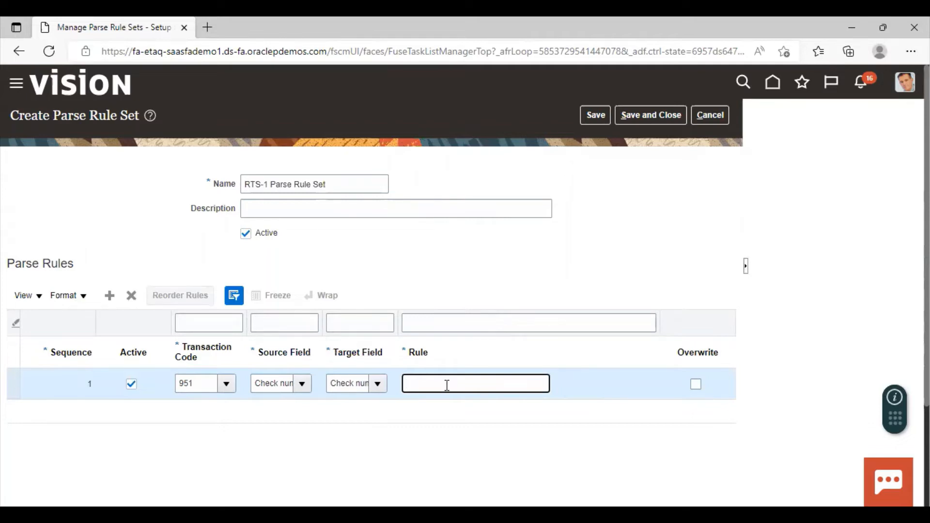
pyautogui.write('(X~)')
# Add a second parse rule to the set and assign it transaction code 952
pyautogui.click(109, 301)
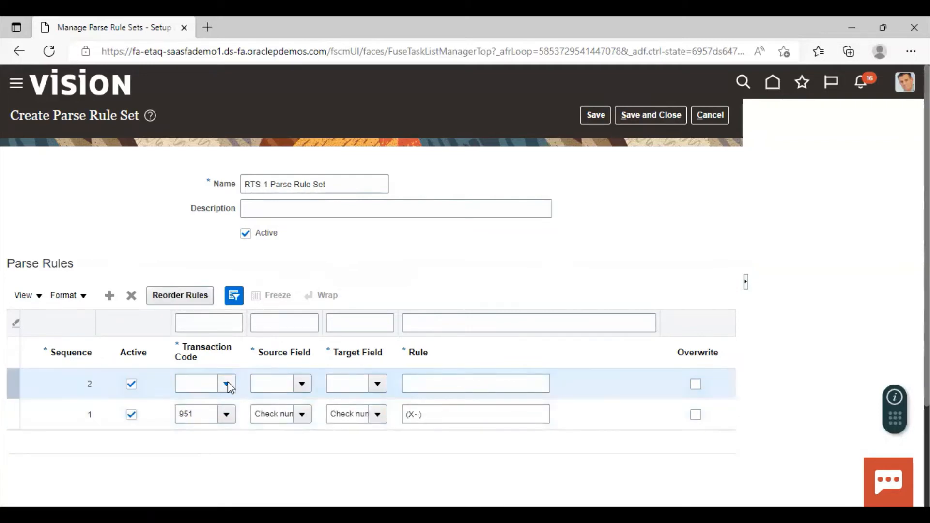
pyautogui.click(228, 384)
pyautogui.scroll(-10, 238, 266)
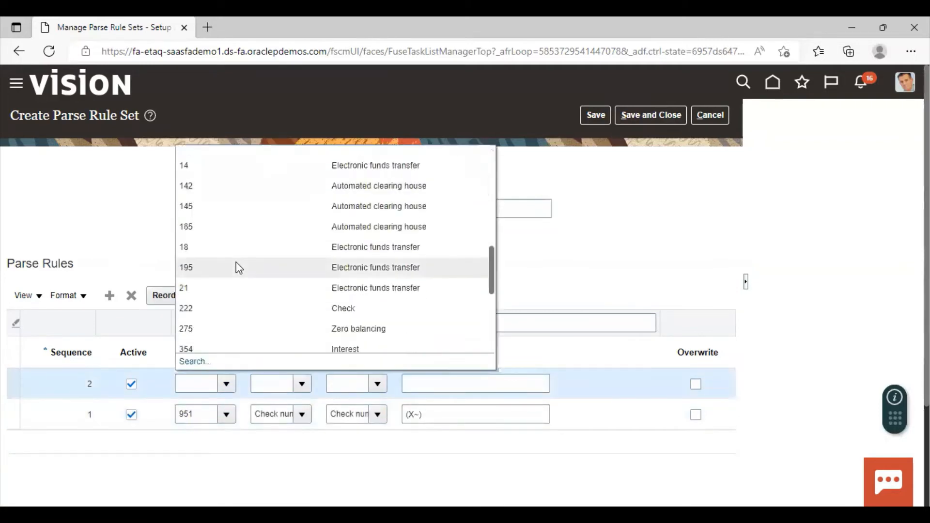
pyautogui.scroll(-5, 296, 145)
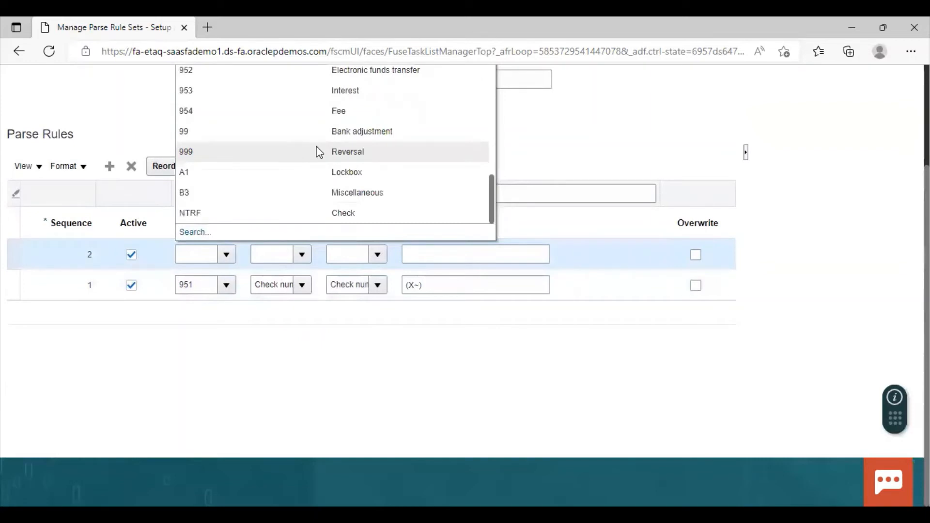
pyautogui.scroll(2, 655, 326)
pyautogui.scroll(-1, 164, 260)
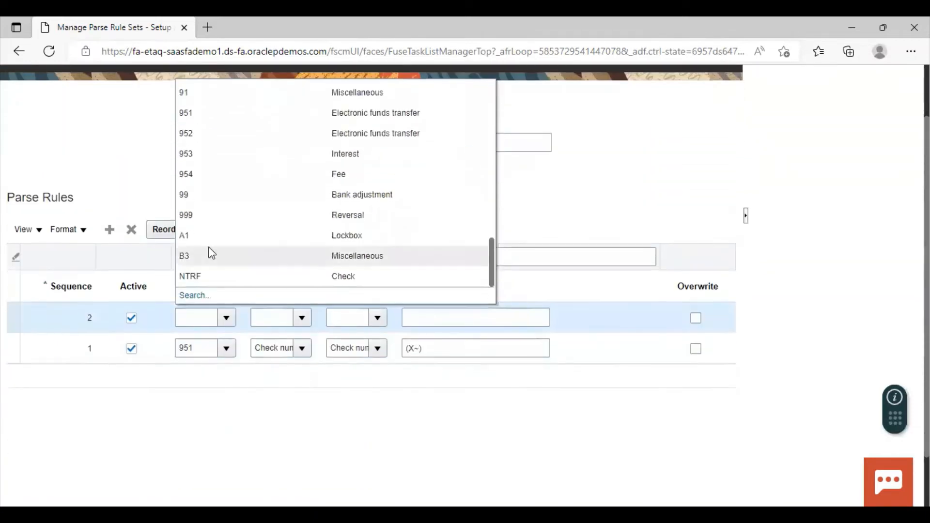
pyautogui.click(199, 134)
# For the 952 parse rule, set both source and target fields to Customer reference and enter the rule (X~)
pyautogui.click(302, 319)
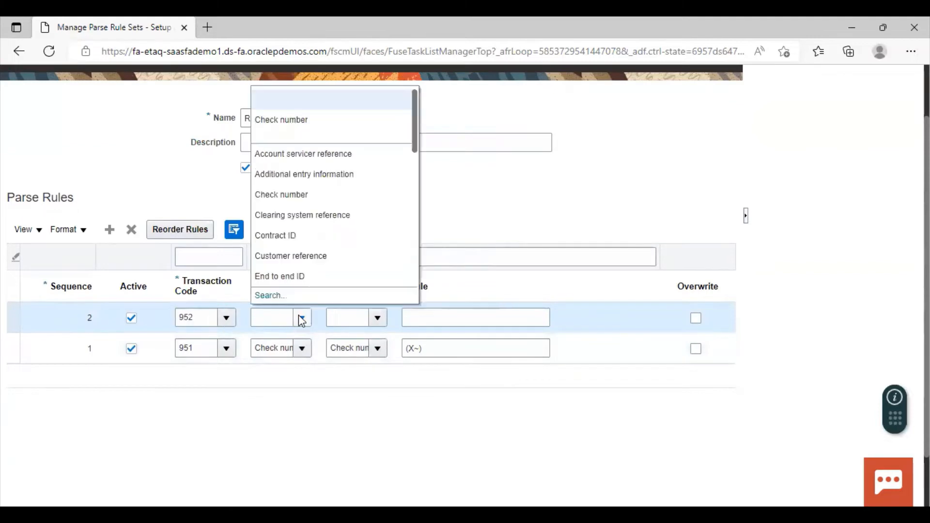
pyautogui.click(293, 253)
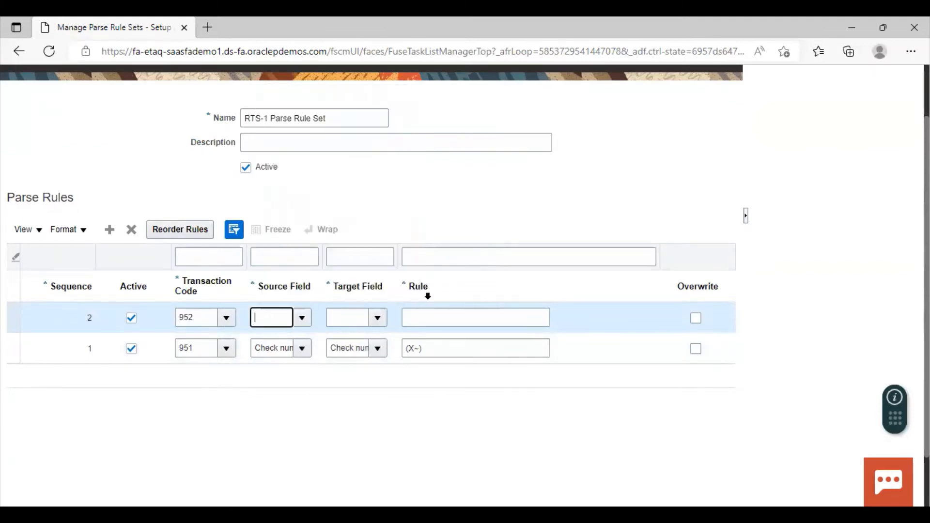
pyautogui.click(378, 318)
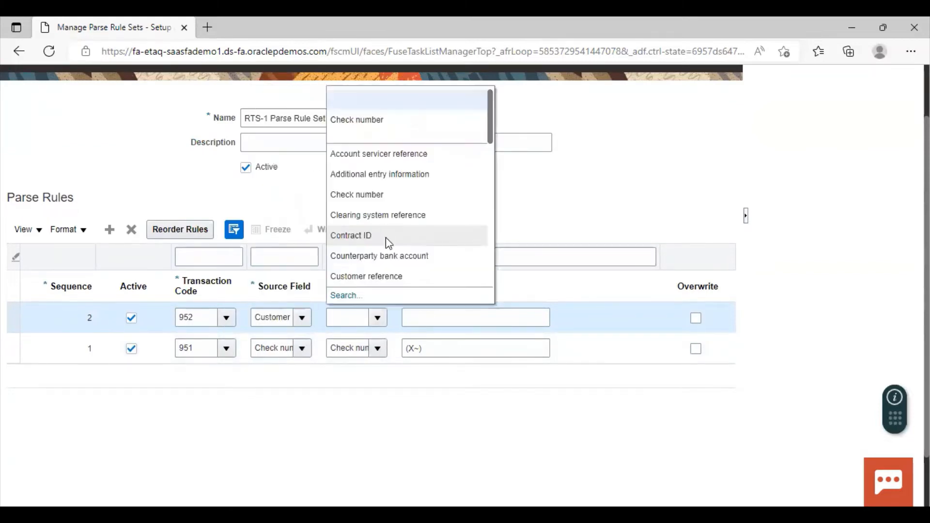
pyautogui.click(377, 275)
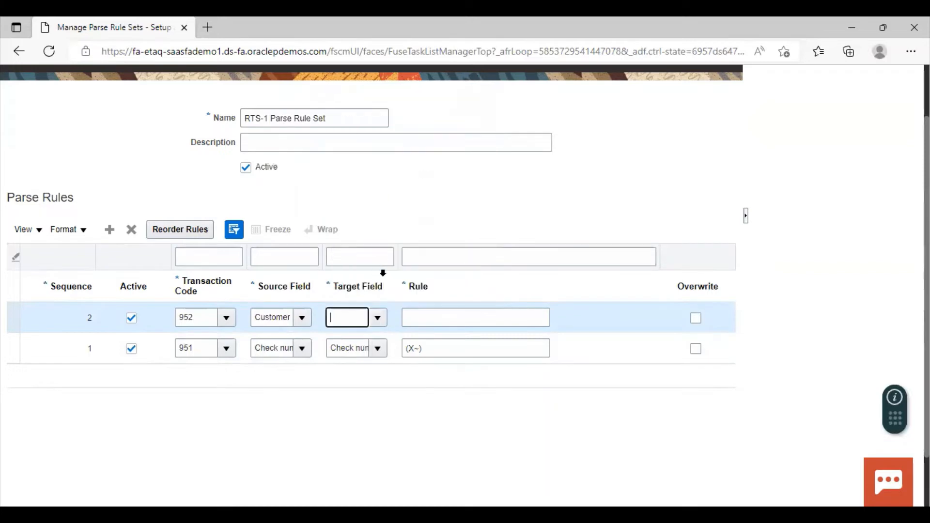
pyautogui.click(434, 319)
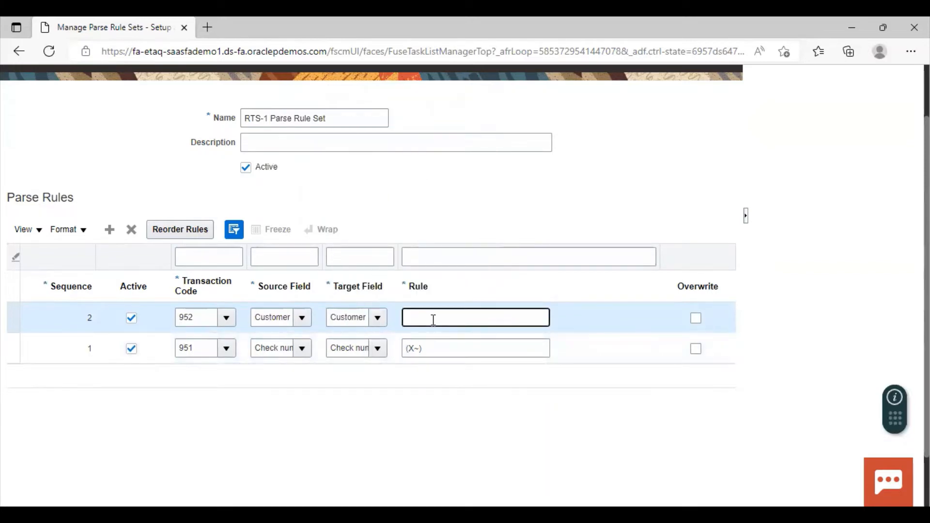
pyautogui.write('(X~)')
# Save and close the RTS-1 Parse Rule Set and return to the Cash Management and Banking task list
pyautogui.scroll(2, 818, 191)
pyautogui.click(635, 114)
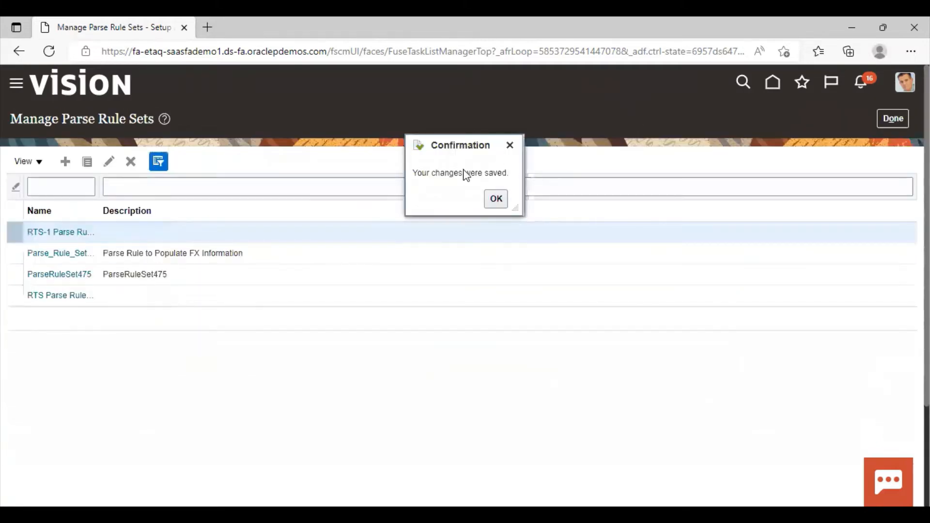
pyautogui.click(496, 197)
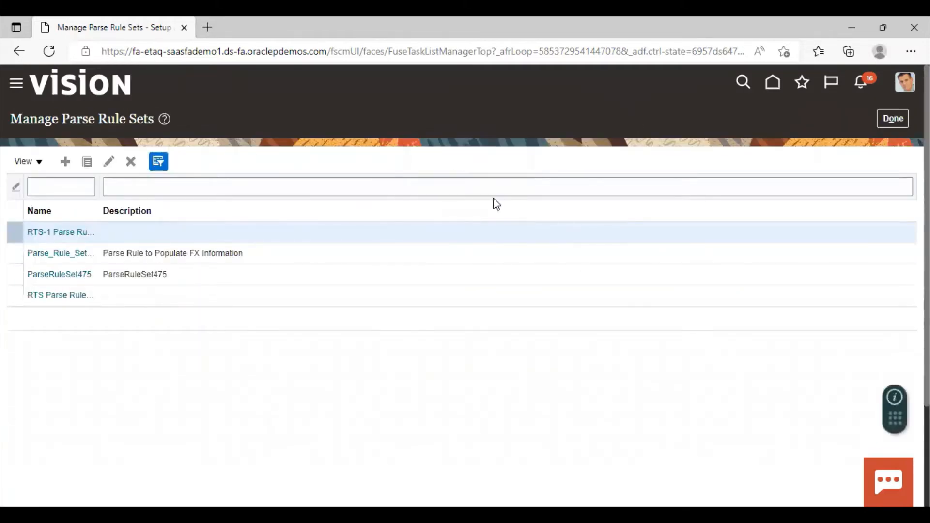
pyautogui.click(895, 118)
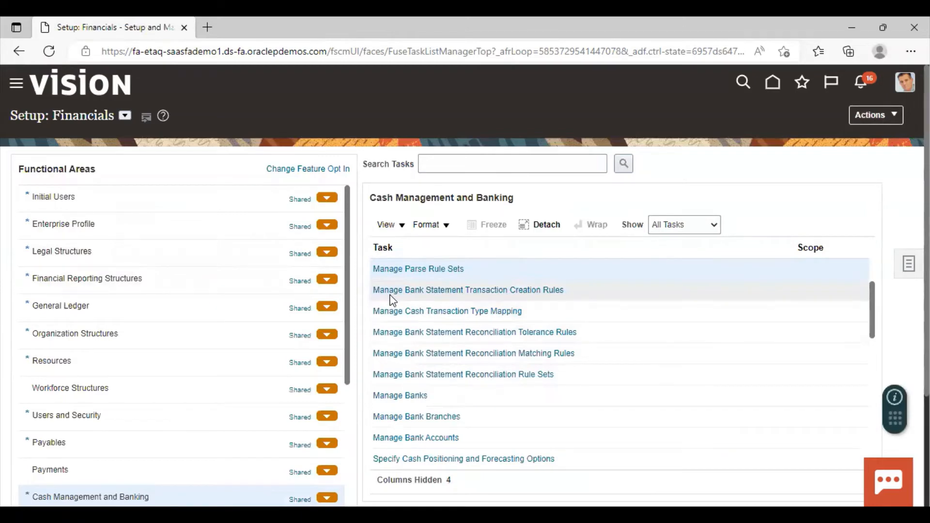
# Open the Manage Bank Statement Transaction Creation Rules task and start a new rule named RTS Creation Rule
pyautogui.click(405, 291)
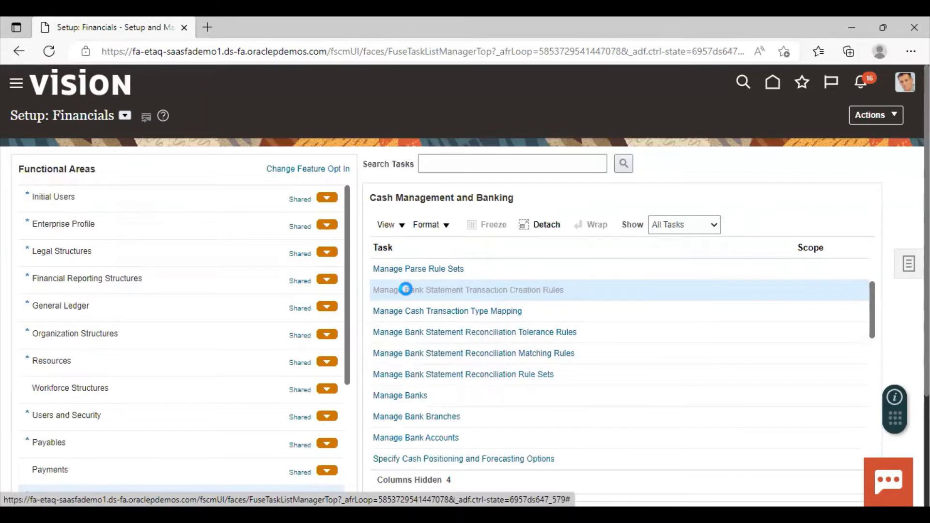
pyautogui.click(406, 290)
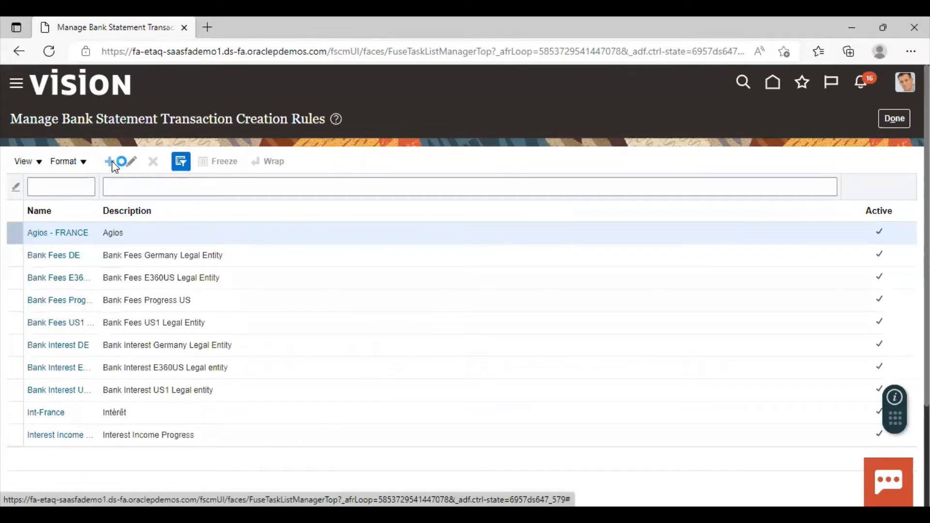
pyautogui.click(129, 173)
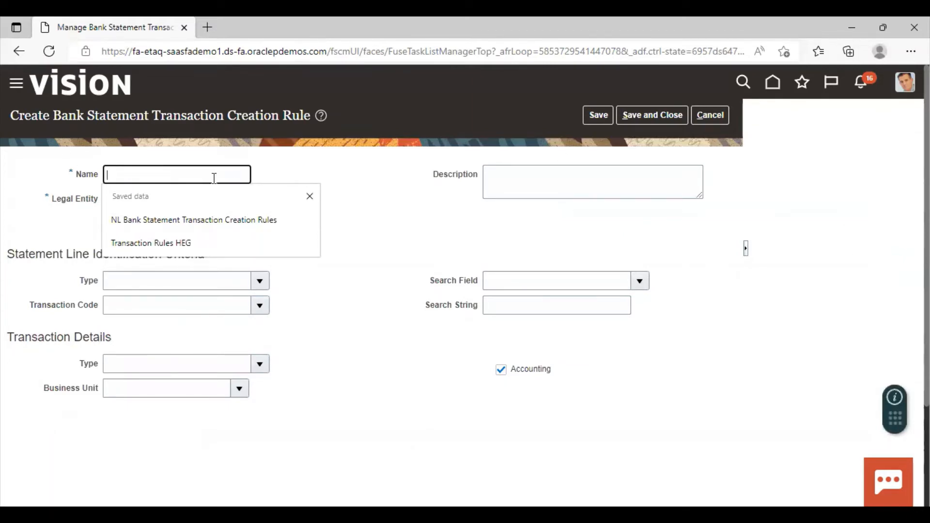
pyautogui.write('RTS ')
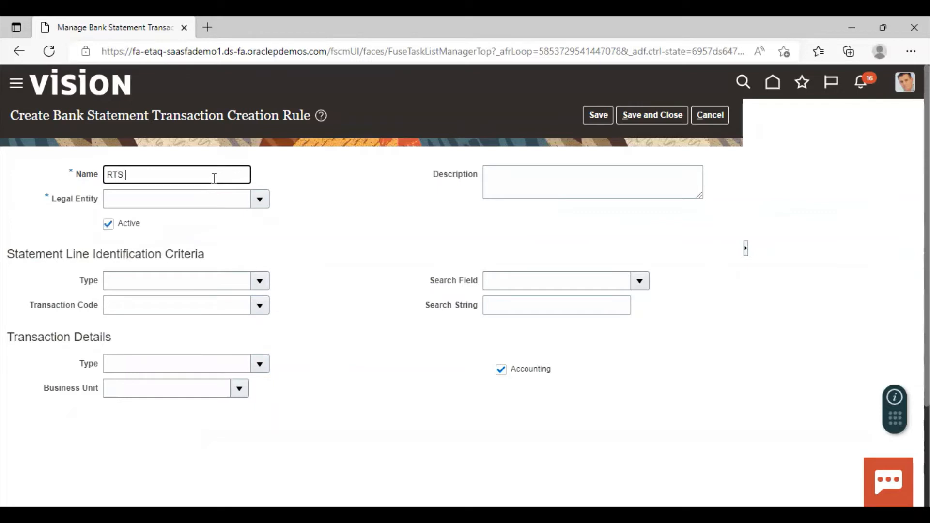
pyautogui.write('Creation Rule')
# Set the legal entity of the new transaction creation rule to US1 Legal Entity
pyautogui.click(260, 200)
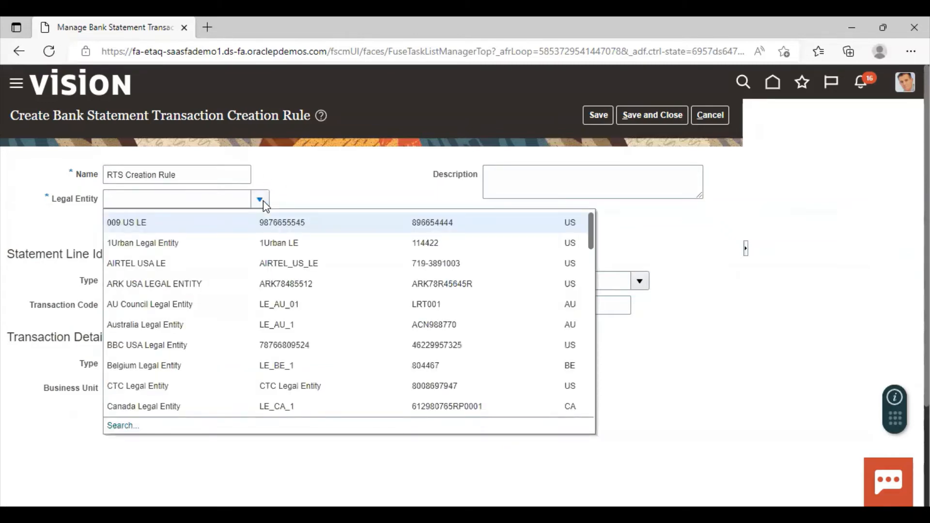
pyautogui.scroll(-5, 291, 310)
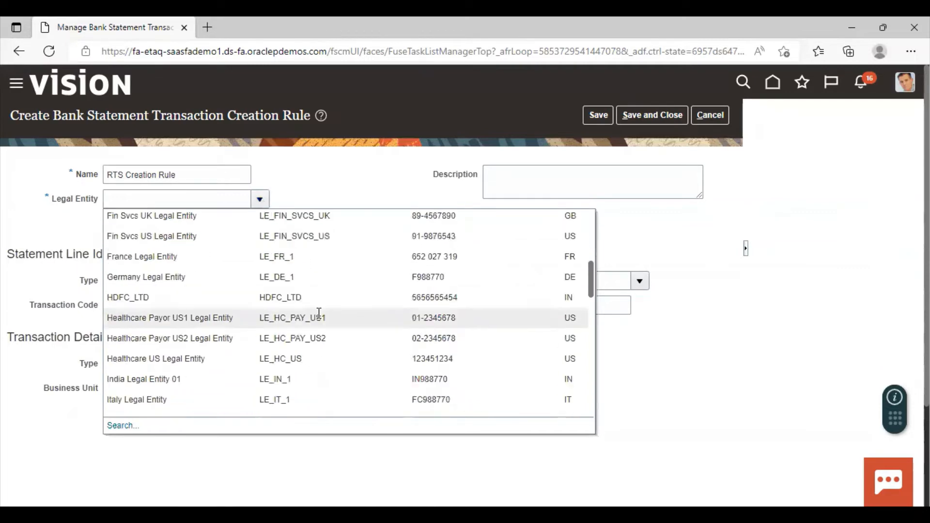
pyautogui.scroll(-10, 206, 288)
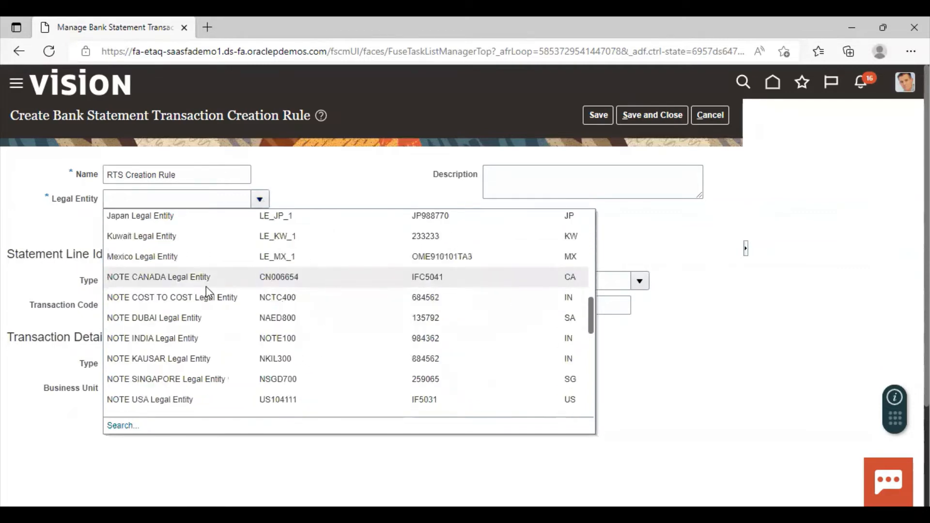
pyautogui.scroll(-2, 208, 288)
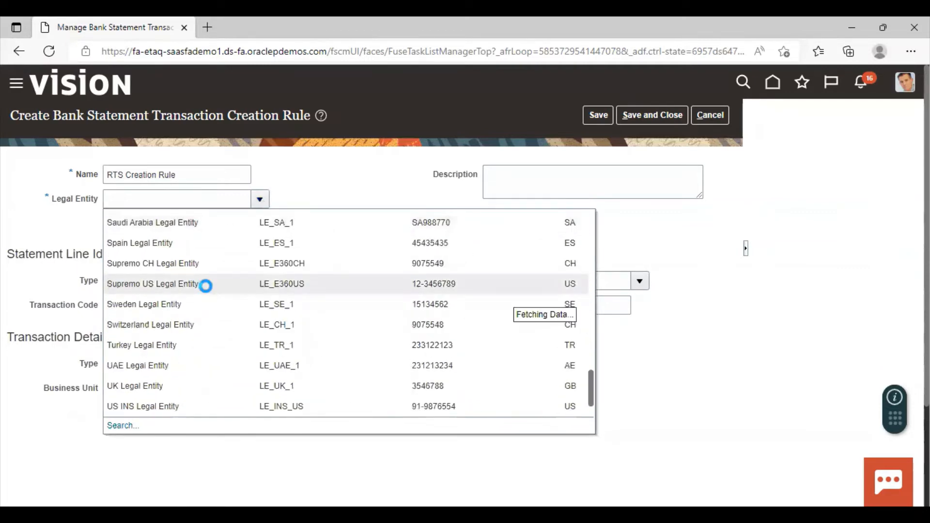
pyautogui.click(139, 364)
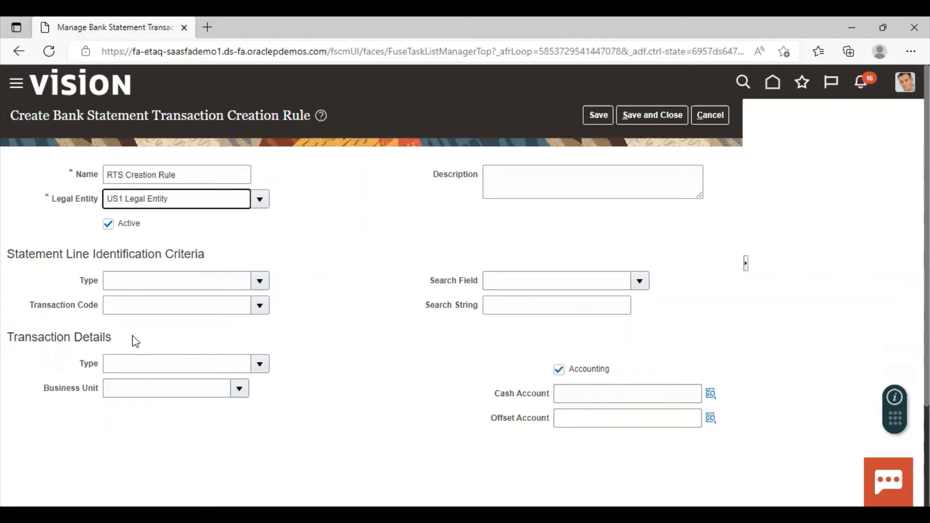
# Set the statement line identification criteria to type Electronic funds transfer and transaction code 951
pyautogui.click(267, 282)
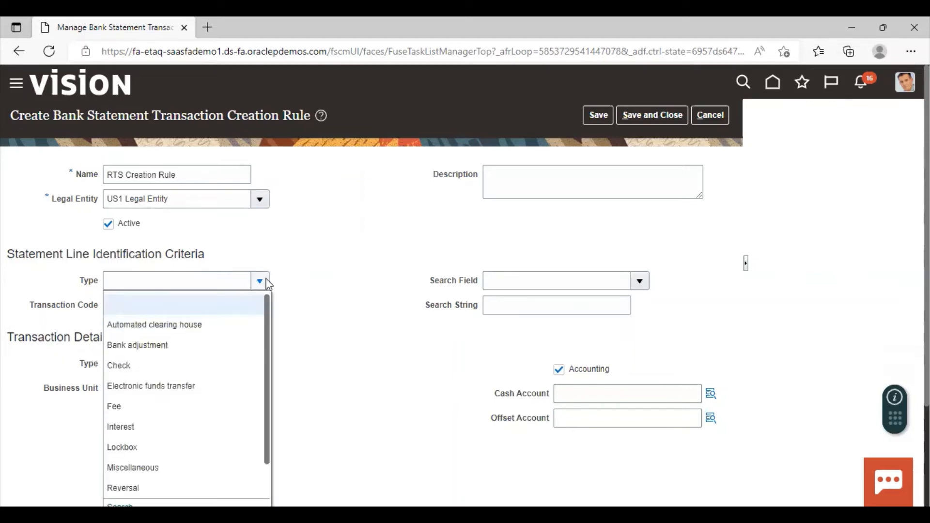
pyautogui.click(159, 380)
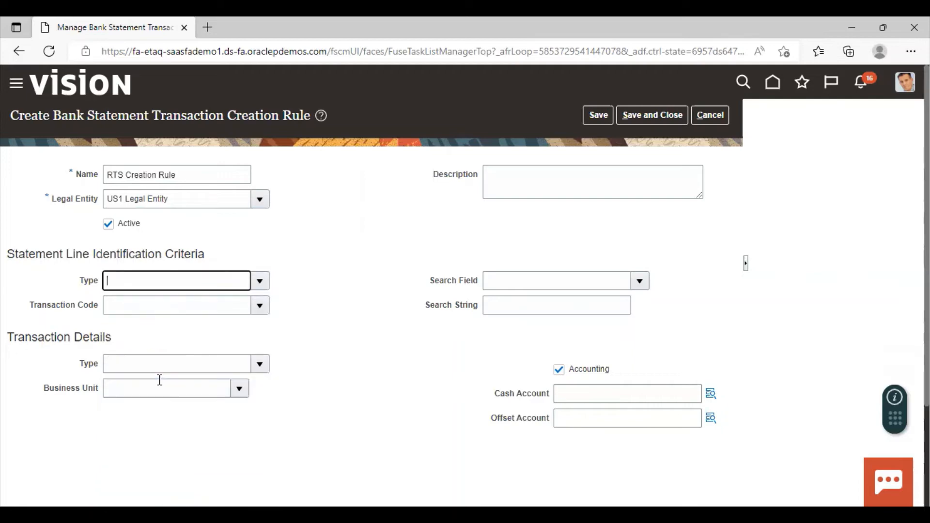
pyautogui.click(268, 311)
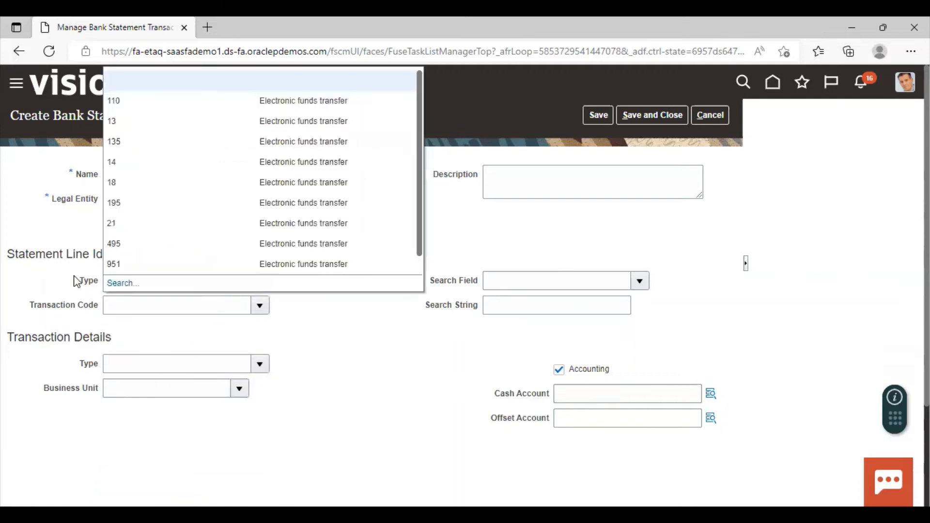
pyautogui.click(138, 266)
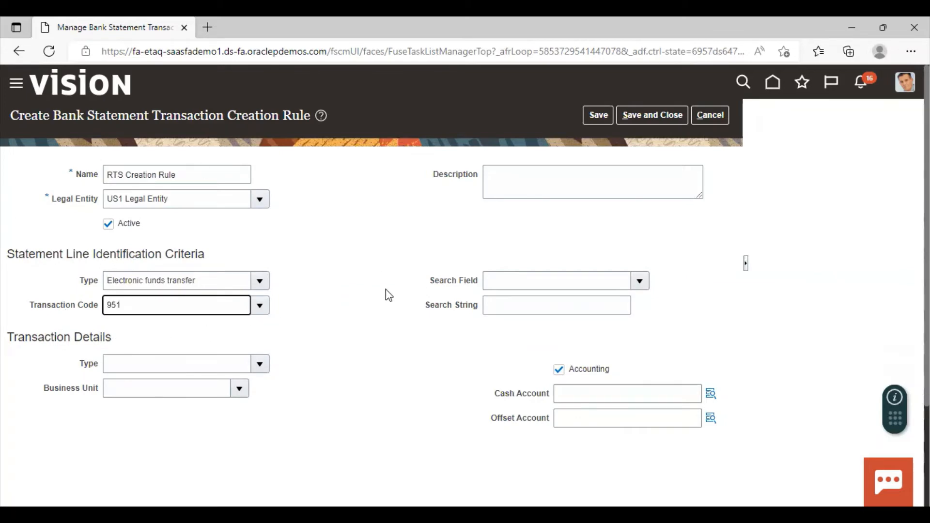
# In the transaction details, set the type to Electronic funds transfer and the business unit to US1 Business Unit
pyautogui.click(259, 364)
pyautogui.click(202, 221)
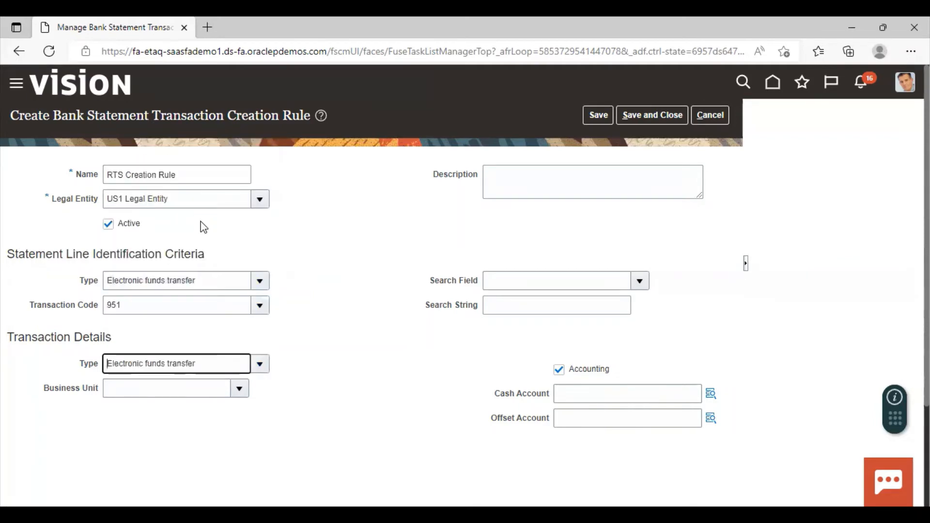
pyautogui.click(239, 389)
pyautogui.scroll(-5, 183, 271)
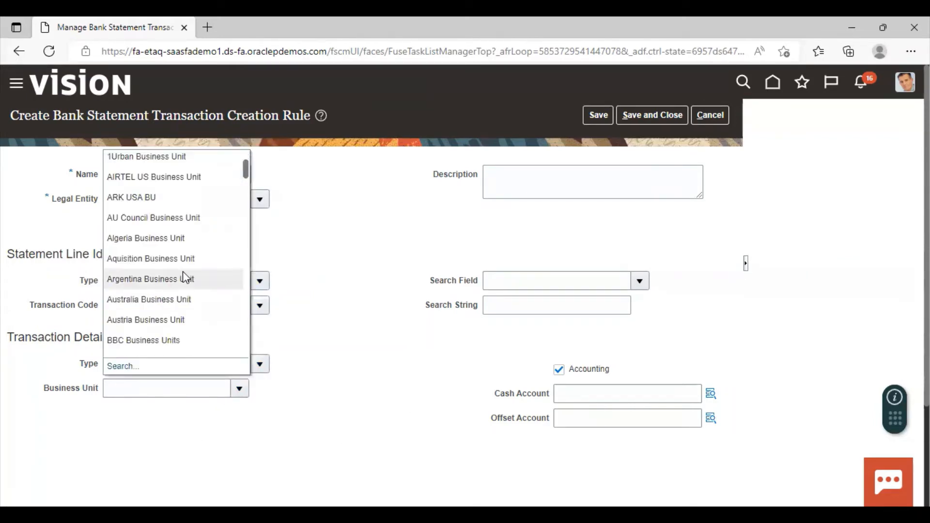
pyautogui.scroll(-8, 184, 275)
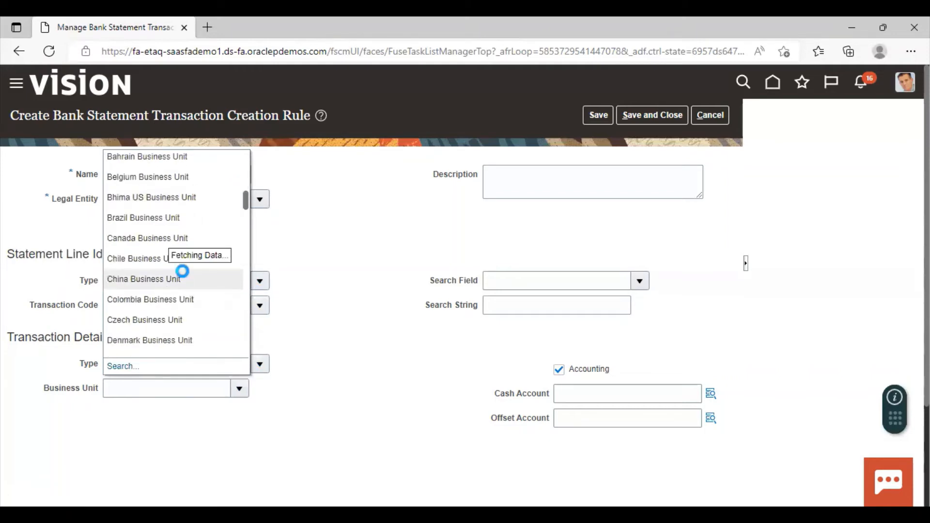
pyautogui.scroll(-6, 185, 278)
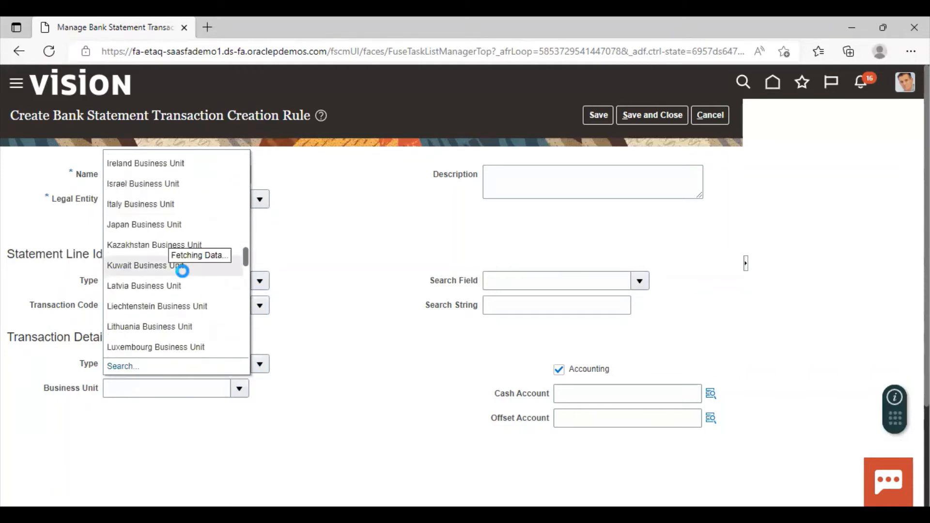
pyautogui.scroll(-8, 184, 274)
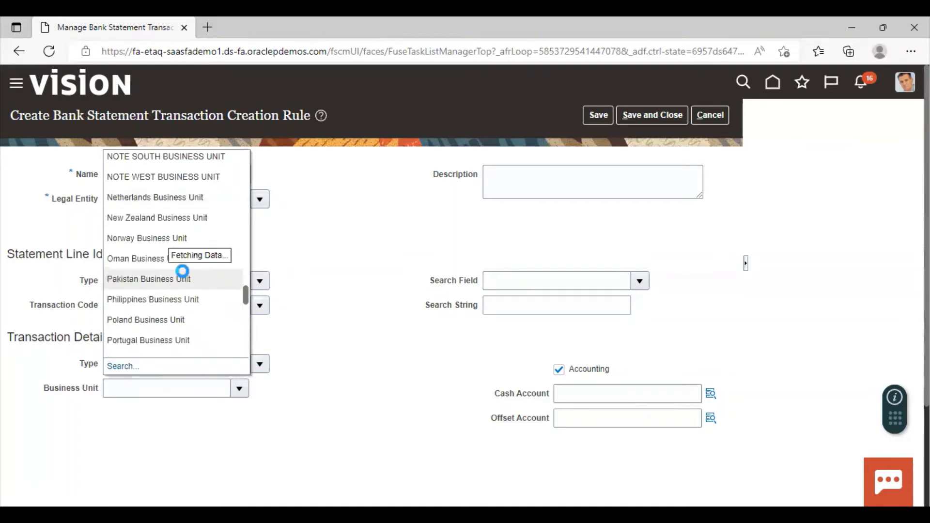
pyautogui.scroll(-4, 186, 277)
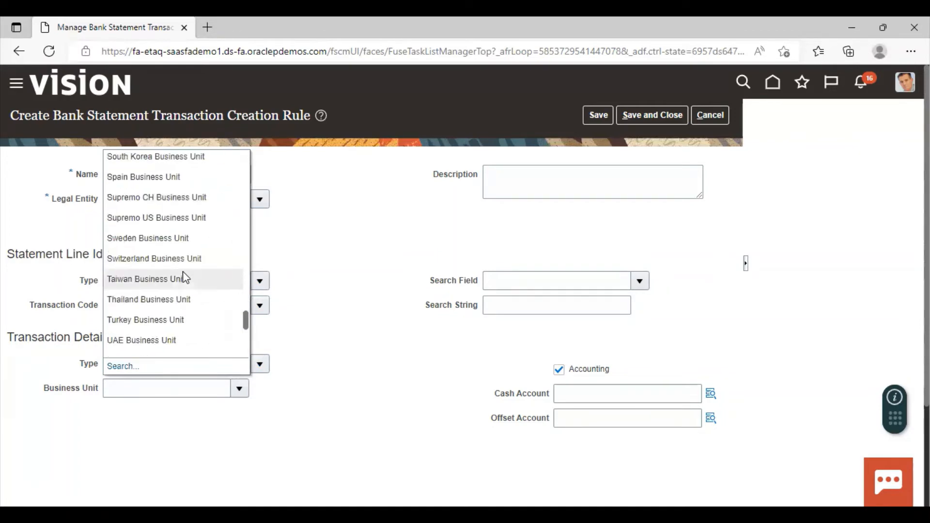
pyautogui.scroll(-2, 183, 272)
pyautogui.click(173, 333)
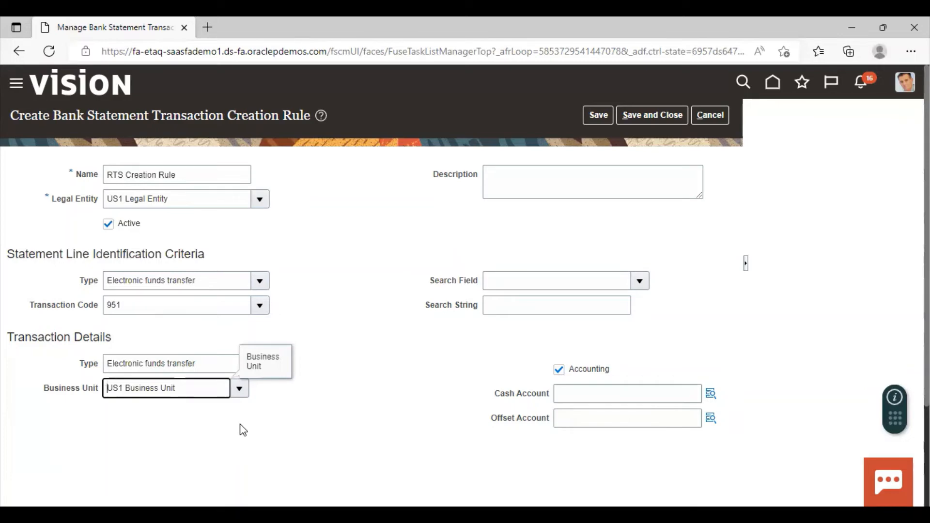
# Keep Accounting enabled and set the cash account's Account segment to 11101 USBNK Checking Account
pyautogui.click(559, 371)
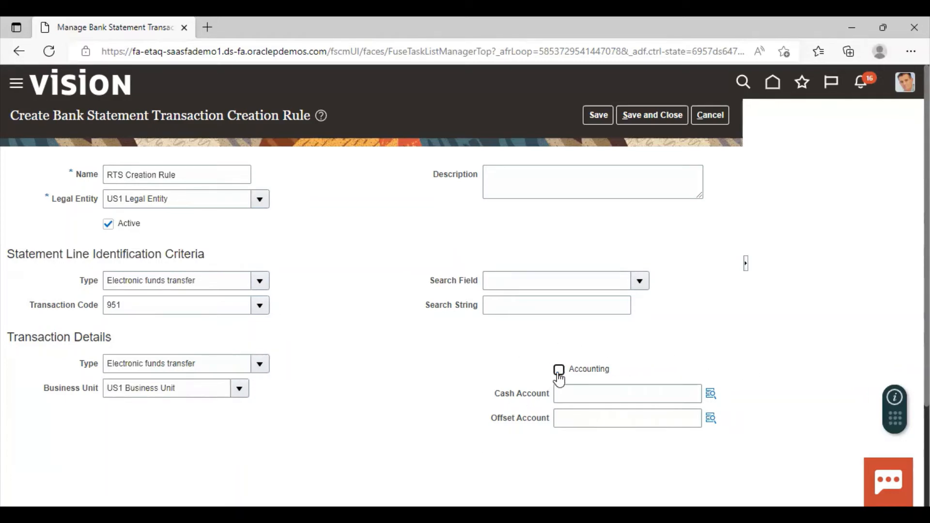
pyautogui.click(560, 370)
pyautogui.click(715, 394)
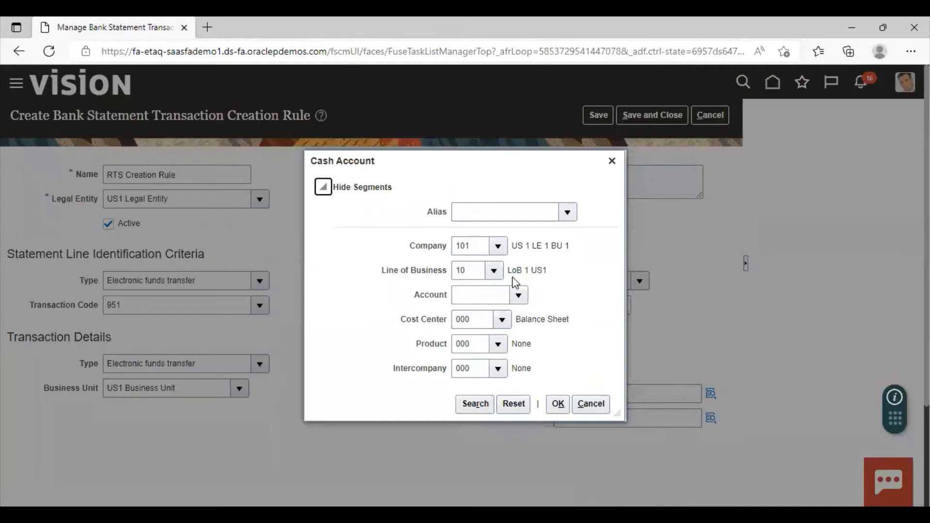
pyautogui.click(518, 296)
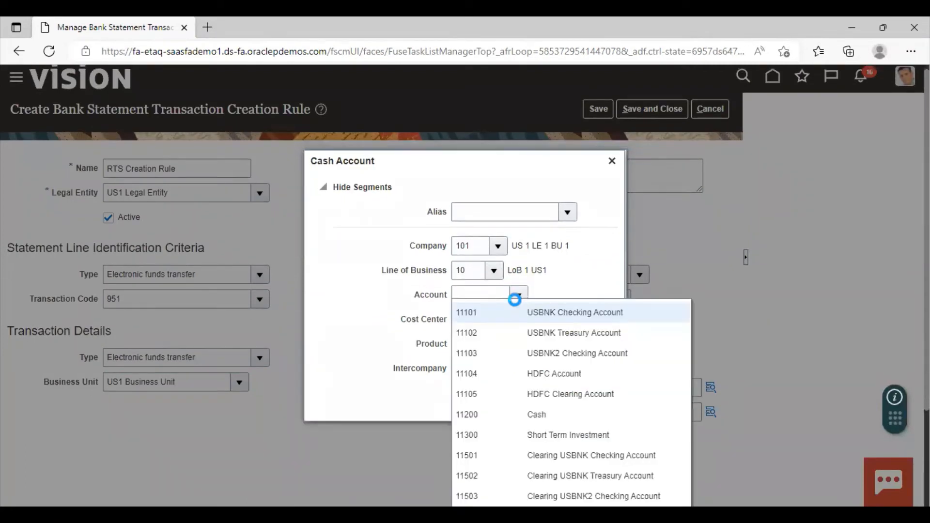
pyautogui.click(527, 313)
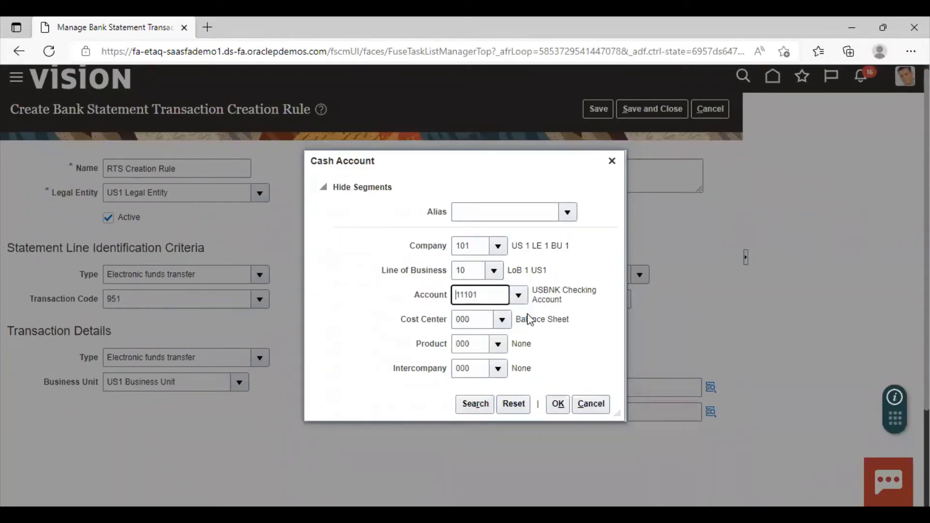
pyautogui.click(558, 406)
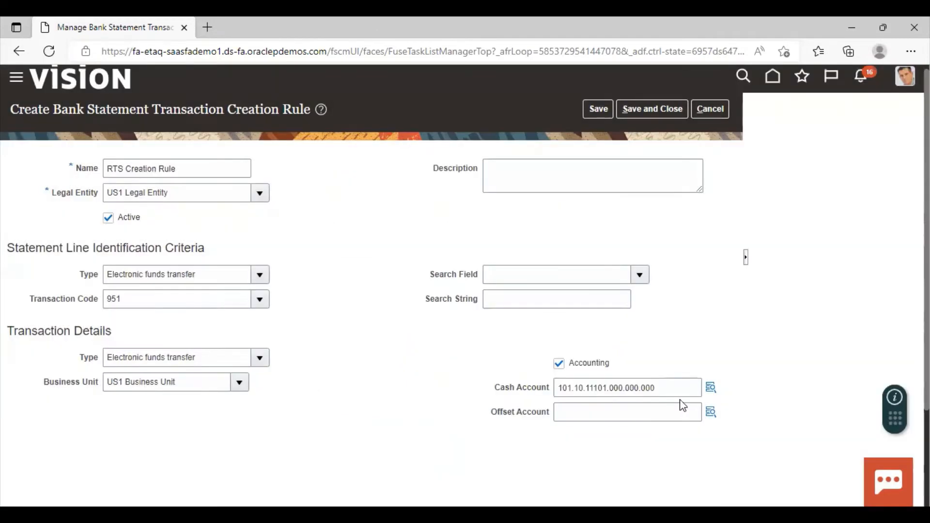
# For the offset account's Account segment, search the account values with the description %receivable%
pyautogui.click(709, 413)
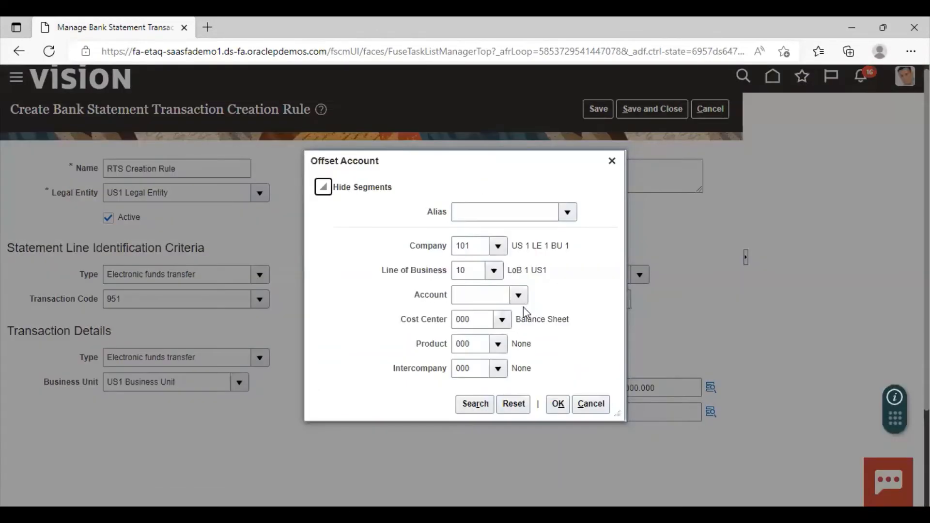
pyautogui.click(523, 301)
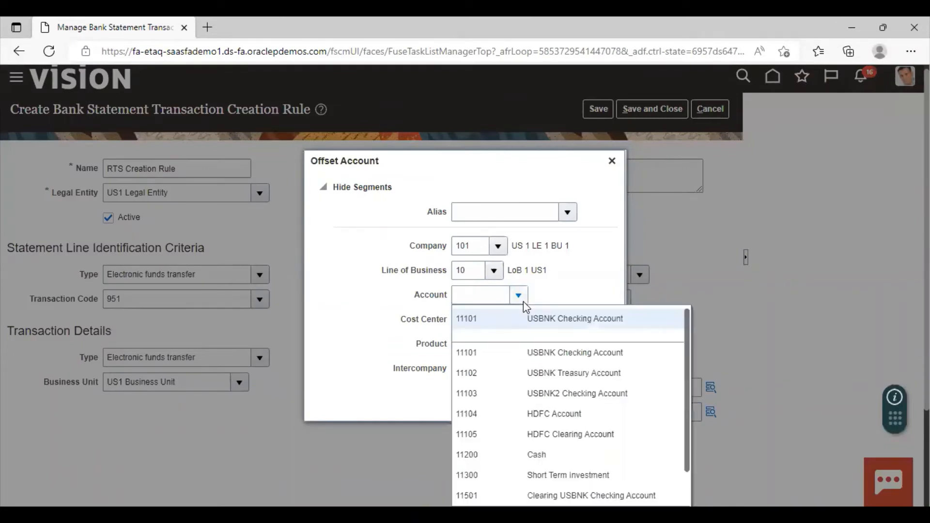
pyautogui.scroll(-3, 664, 342)
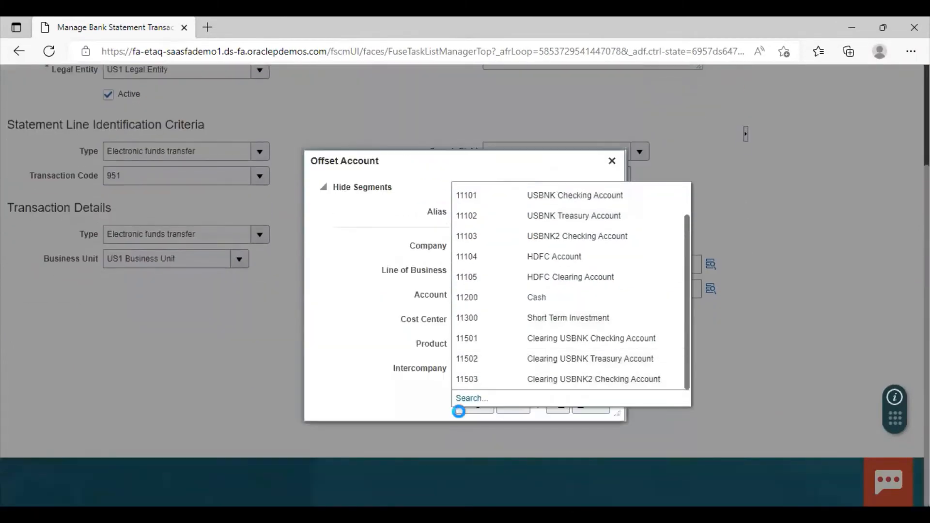
pyautogui.click(468, 398)
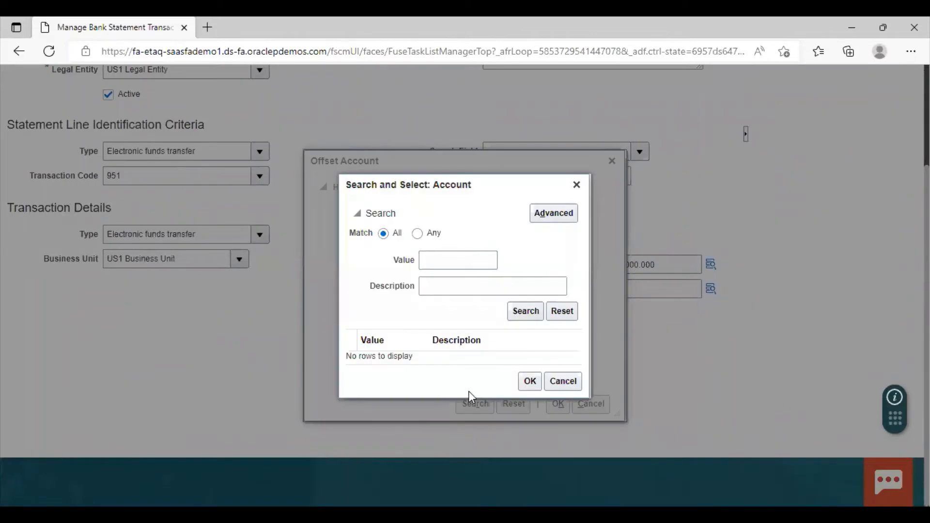
pyautogui.click(438, 291)
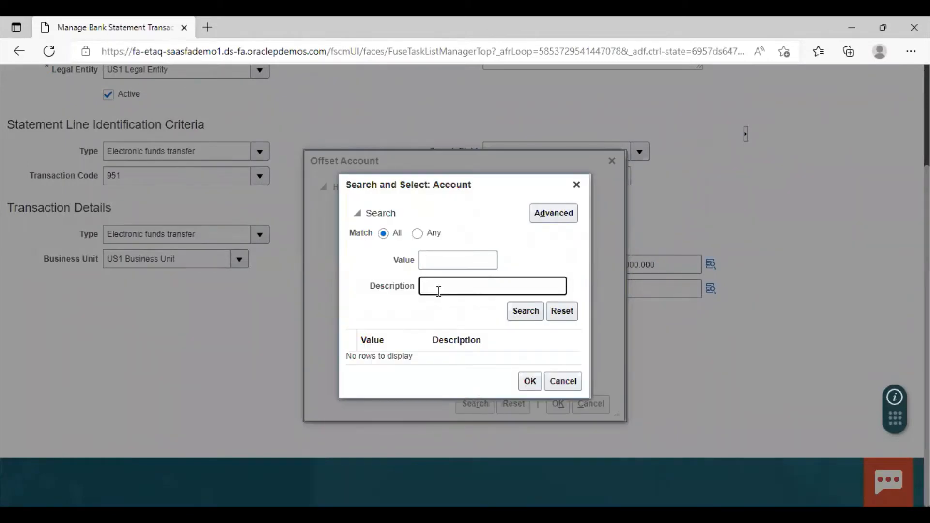
pyautogui.write('Re')
pyautogui.press('BackSpace')
pyautogui.press('BackSpace')
pyautogui.write('%receivable%')
pyautogui.click(516, 314)
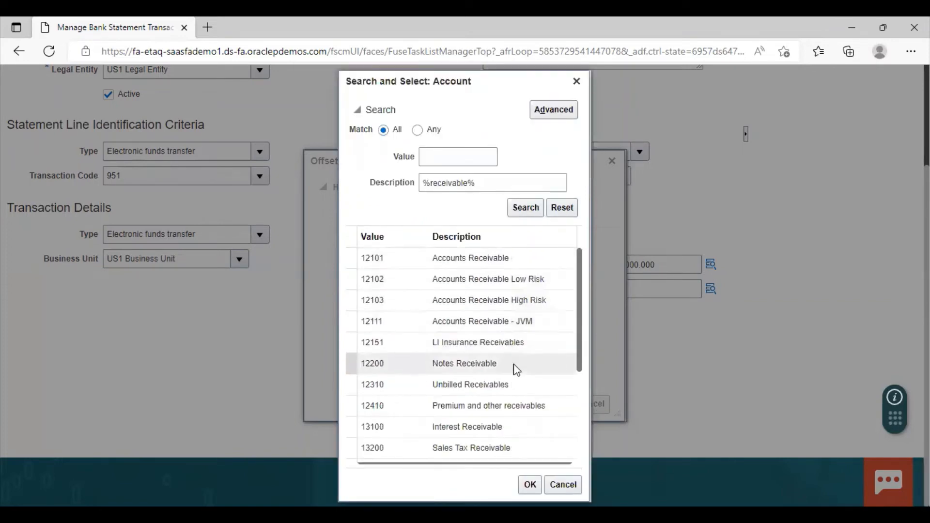
# Choose 12101 Accounts Receivable as the Account segment and apply the offset account combination
pyautogui.scroll(-3, 516, 369)
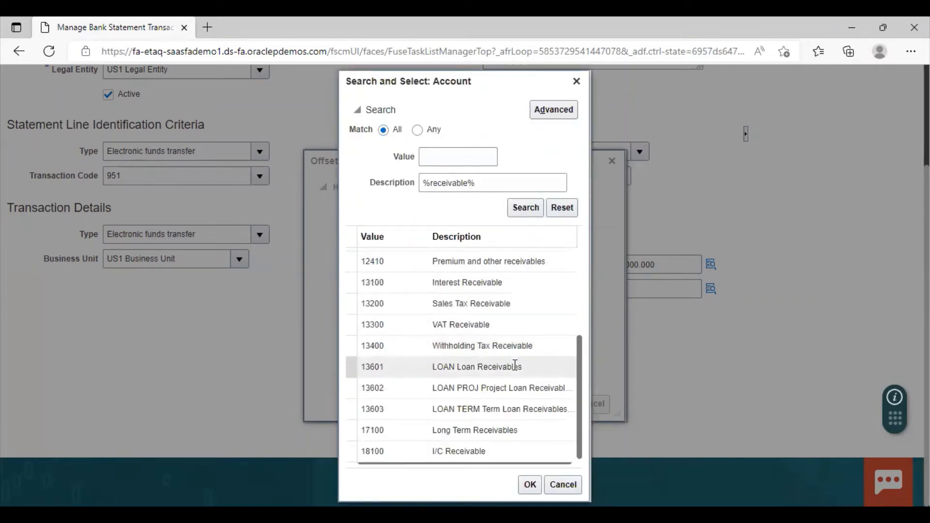
pyautogui.scroll(5, 506, 431)
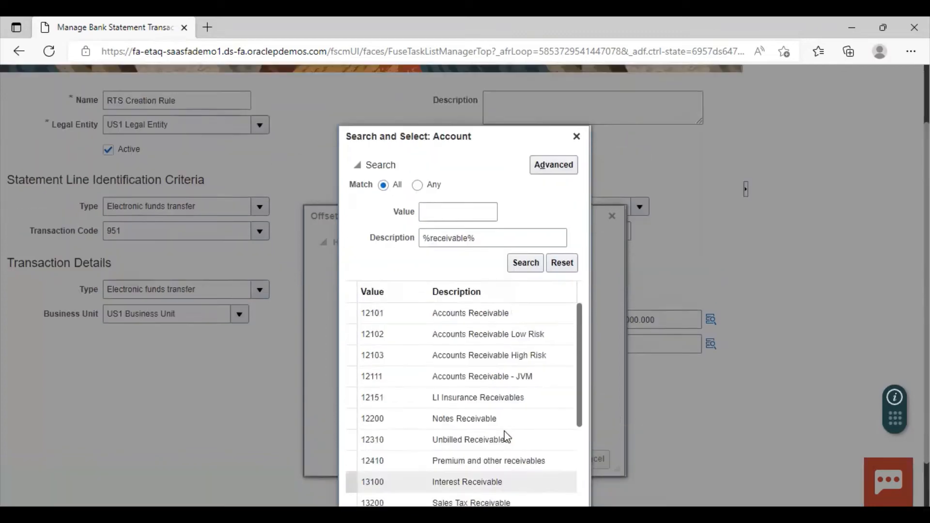
pyautogui.click(462, 258)
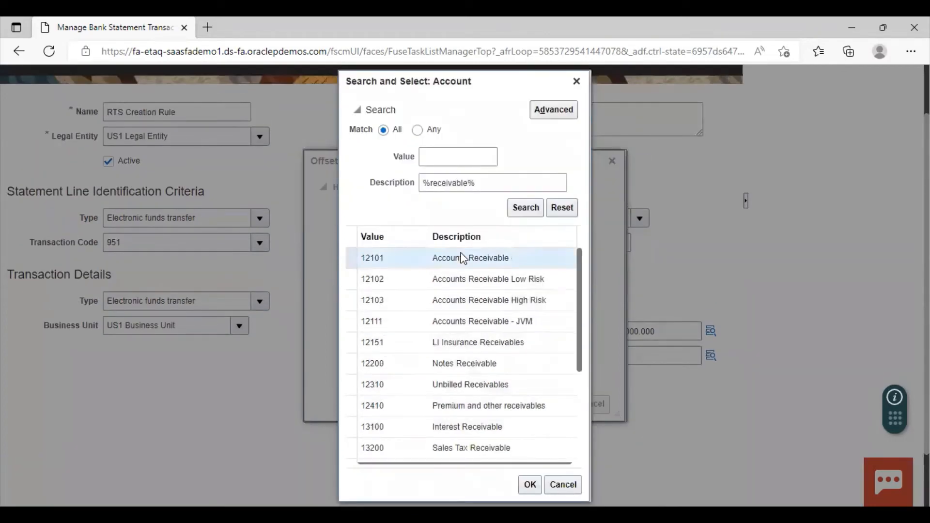
pyautogui.click(529, 485)
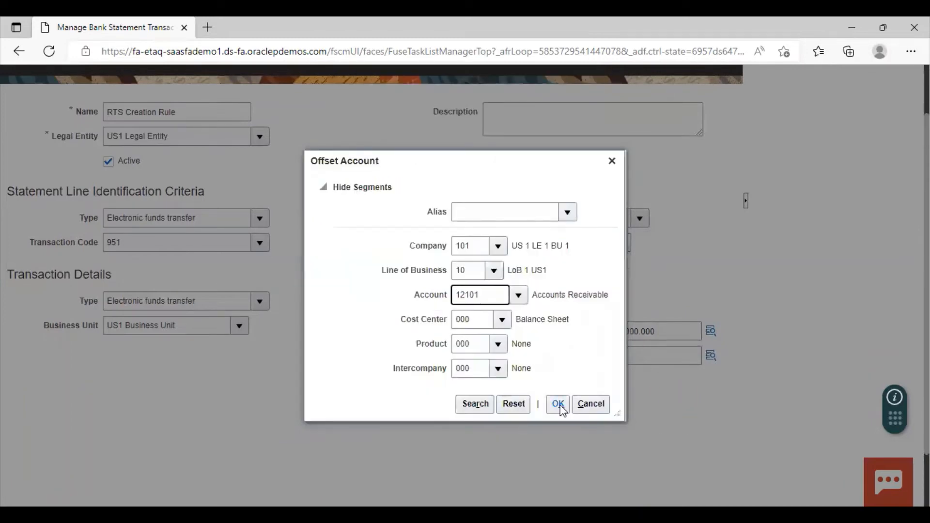
pyautogui.click(560, 406)
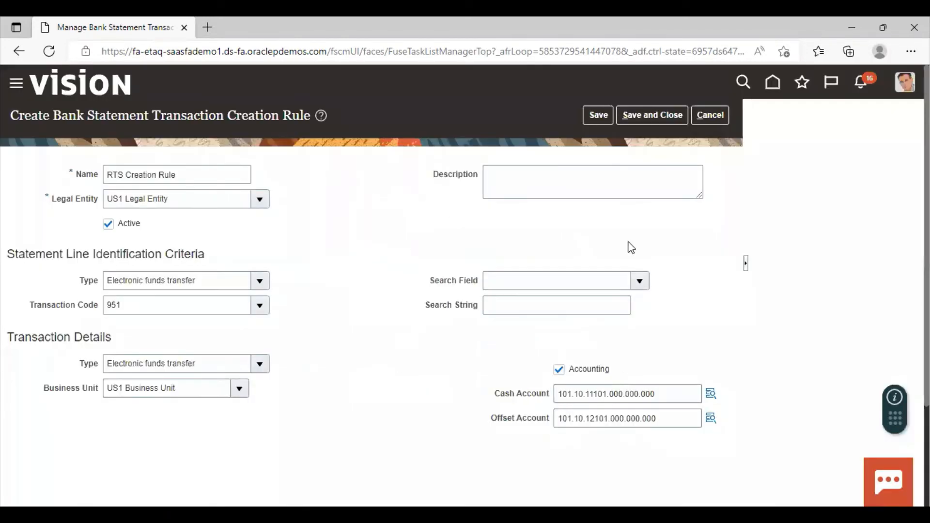
# Save and close the RTS Creation Rule and return to the Cash Management and Banking task list
pyautogui.click(641, 115)
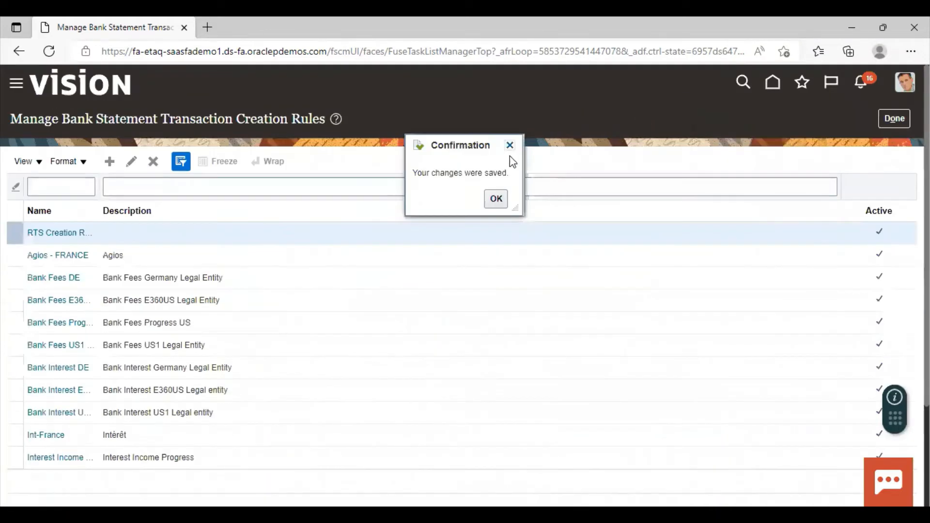
pyautogui.click(497, 200)
pyautogui.click(894, 119)
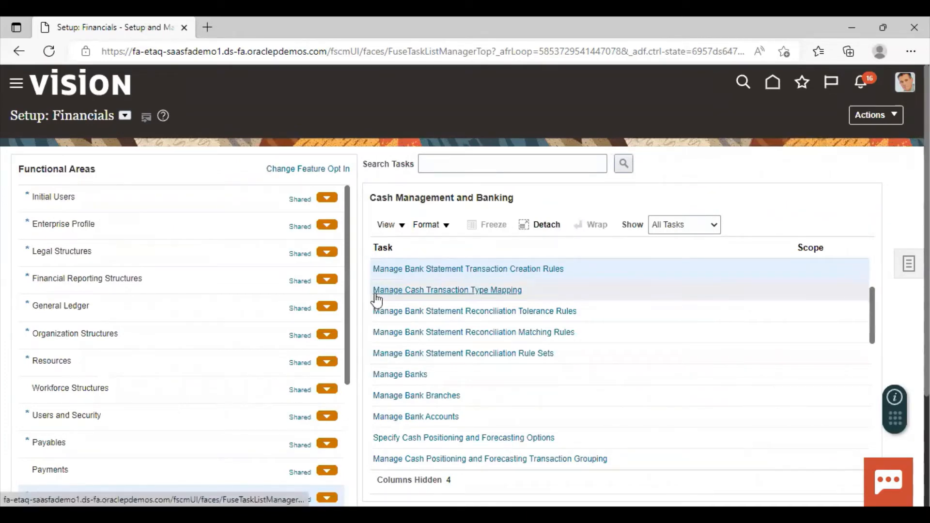
# In Manage Cash Transaction Type Mapping, start a new payment method mapping with type Receipt and transaction type Electronic funds transfer
pyautogui.click(397, 293)
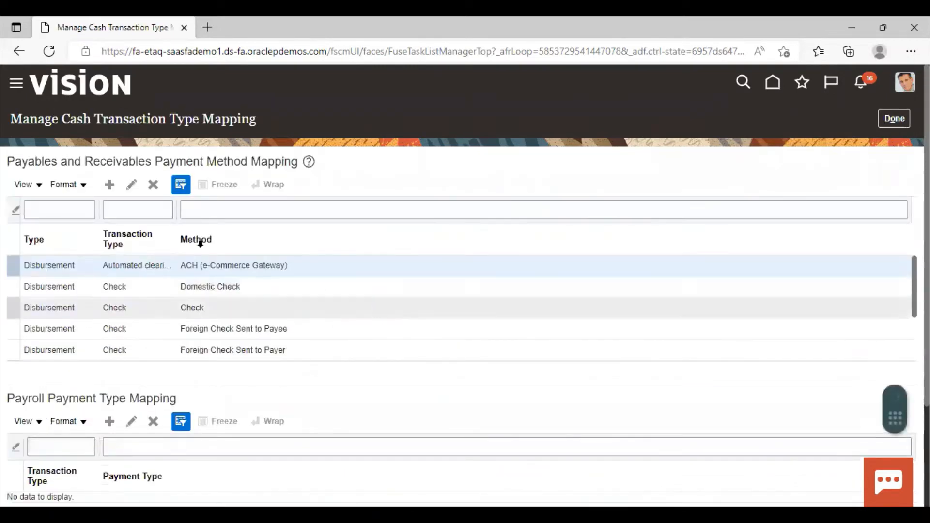
pyautogui.click(110, 185)
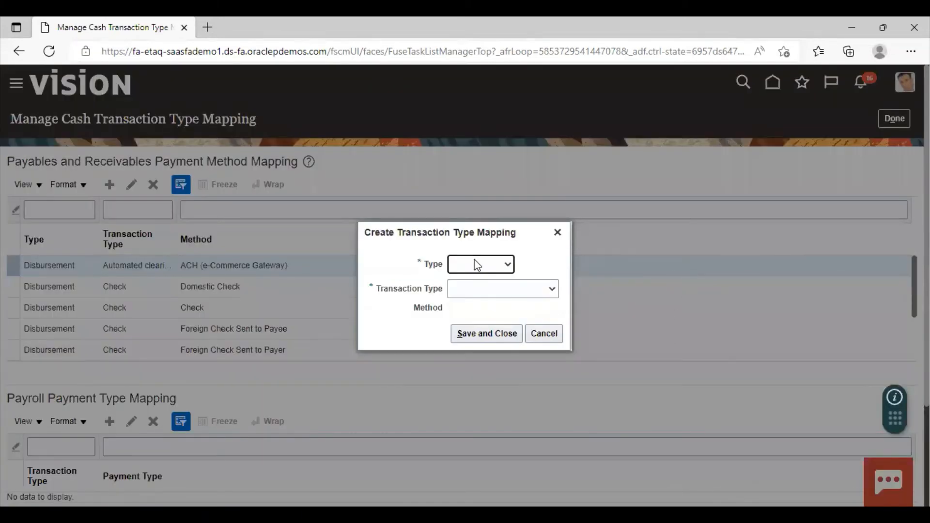
pyautogui.click(478, 266)
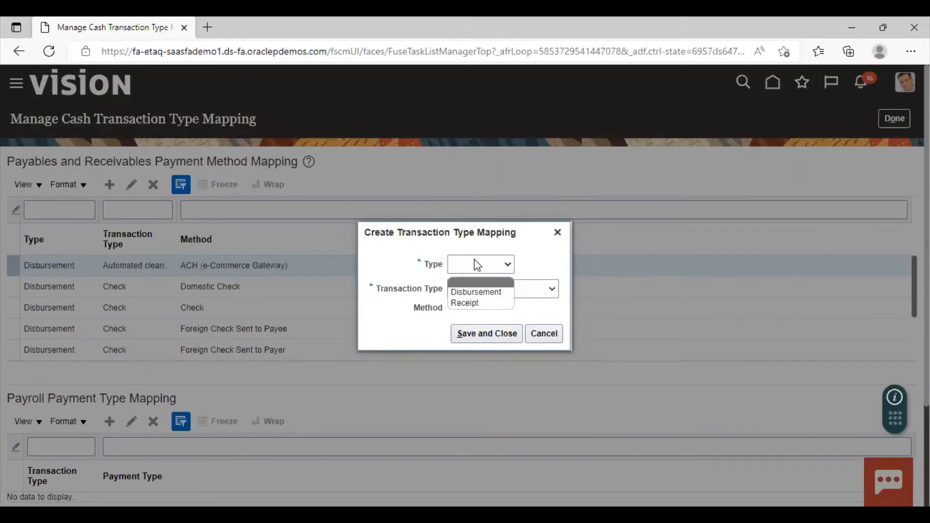
pyautogui.click(477, 304)
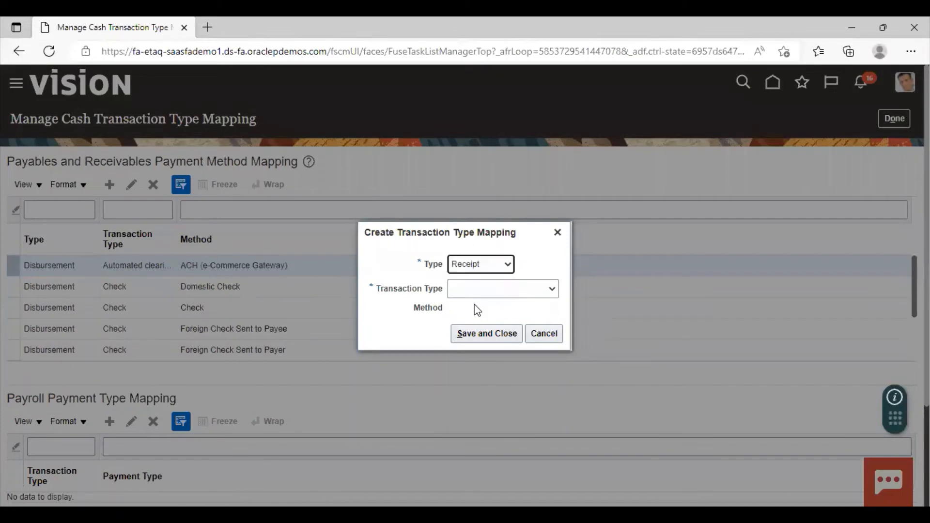
pyautogui.click(491, 293)
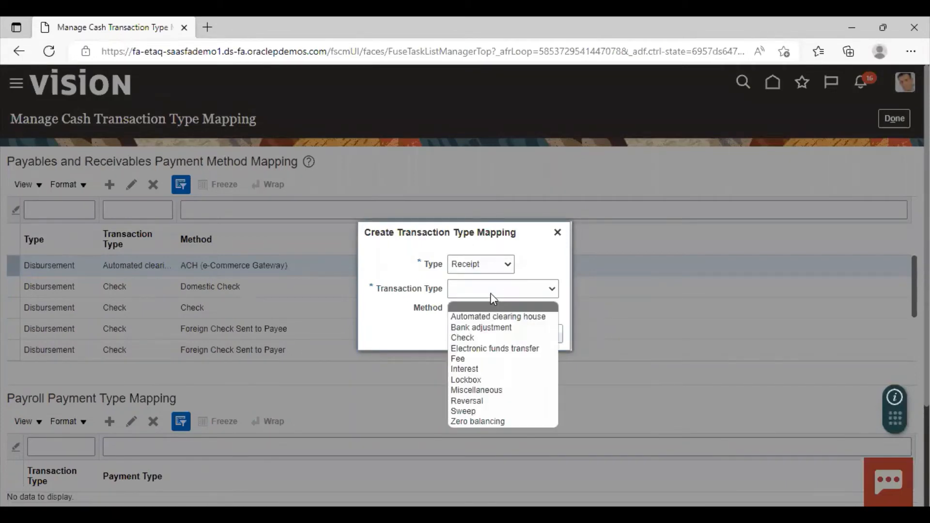
pyautogui.click(488, 352)
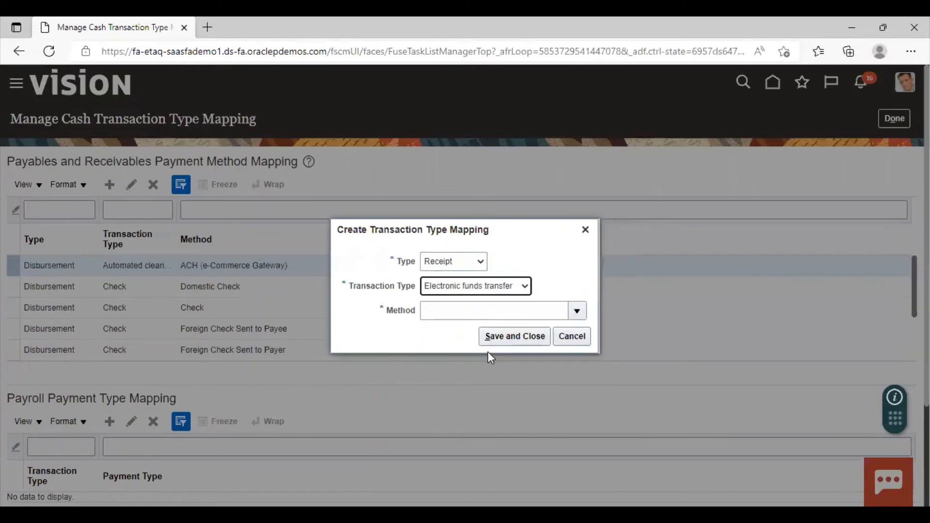
# Set the mapping's method to Check (Directly/No Remit), save it and return to the task list
pyautogui.click(577, 313)
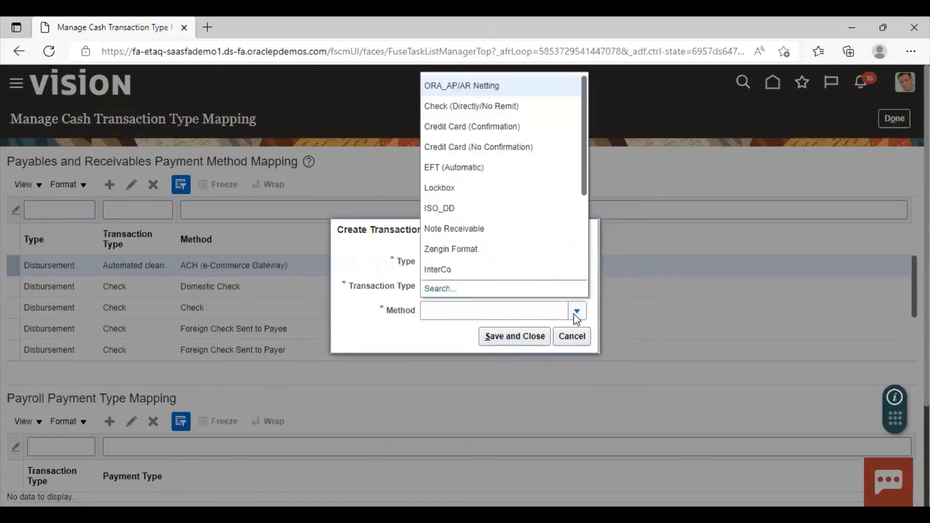
pyautogui.click(441, 106)
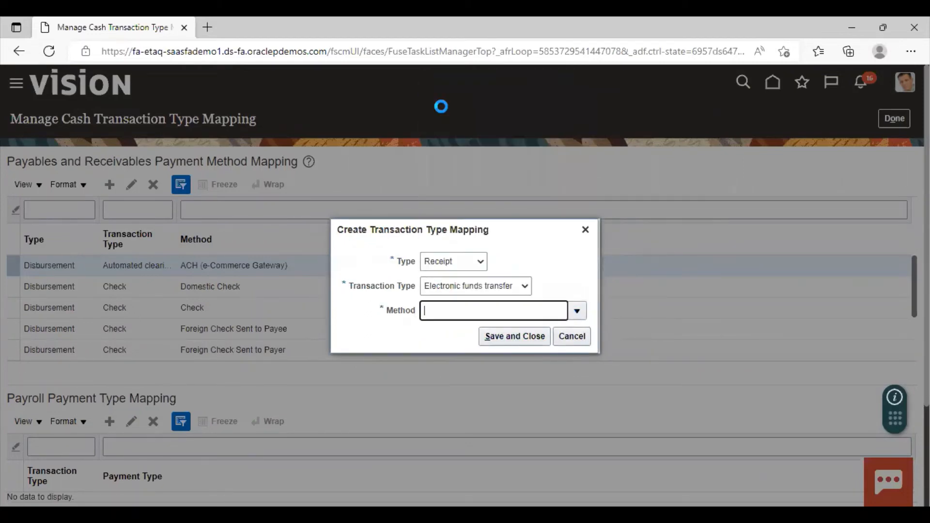
pyautogui.click(514, 337)
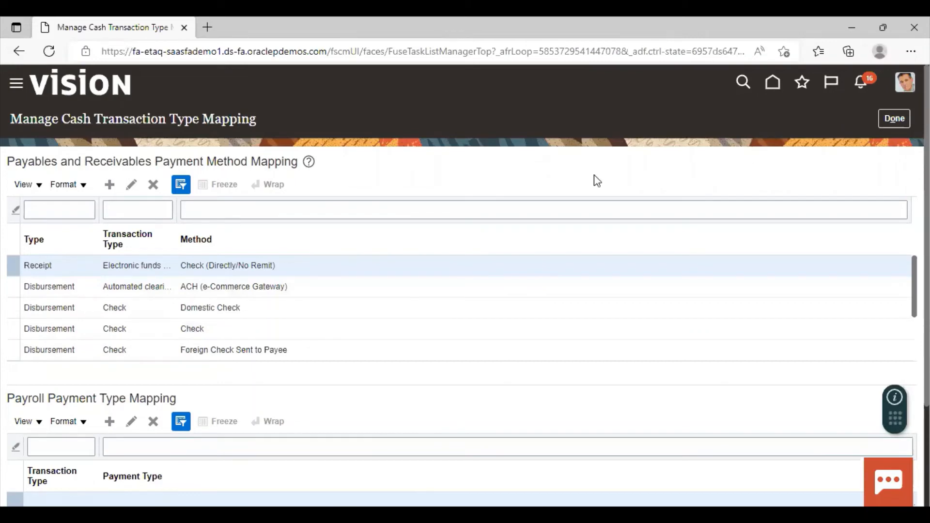
pyautogui.click(902, 118)
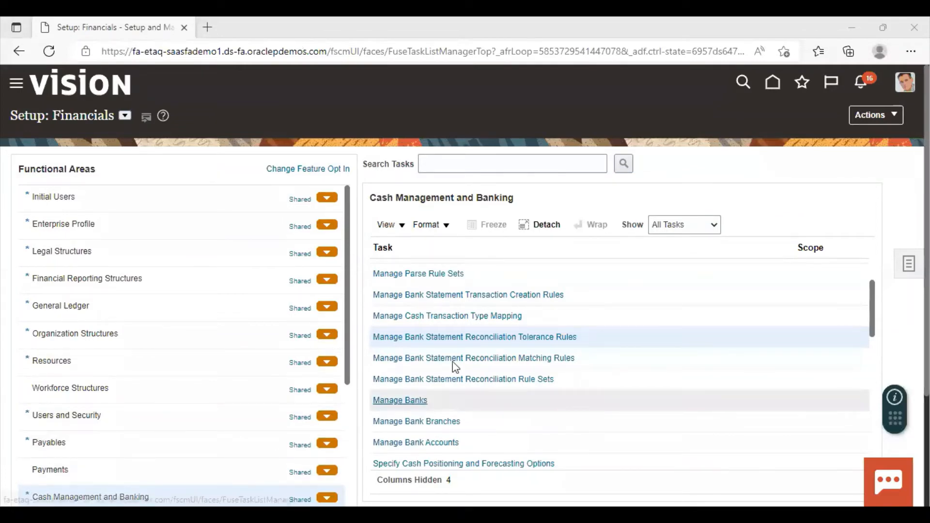
# In Manage Bank Statement Reconciliation Tolerance Rules, create a new rule named RTS-1 Tolerance Rule
pyautogui.click(512, 336)
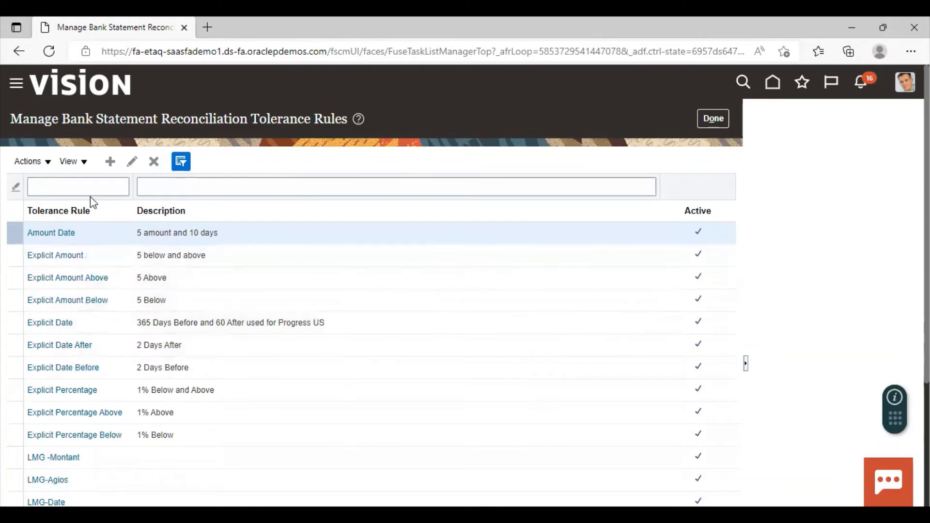
pyautogui.click(116, 163)
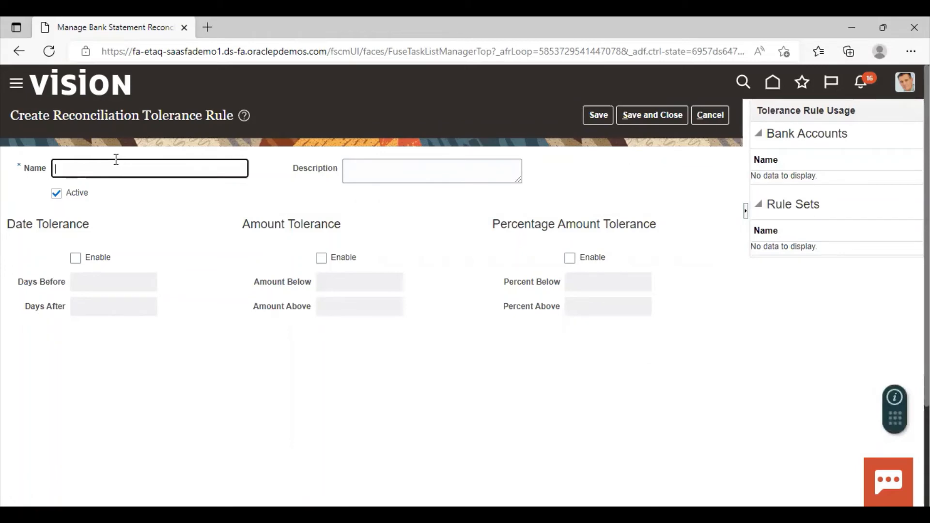
pyautogui.write('RTS-1 Tolerance Rule')
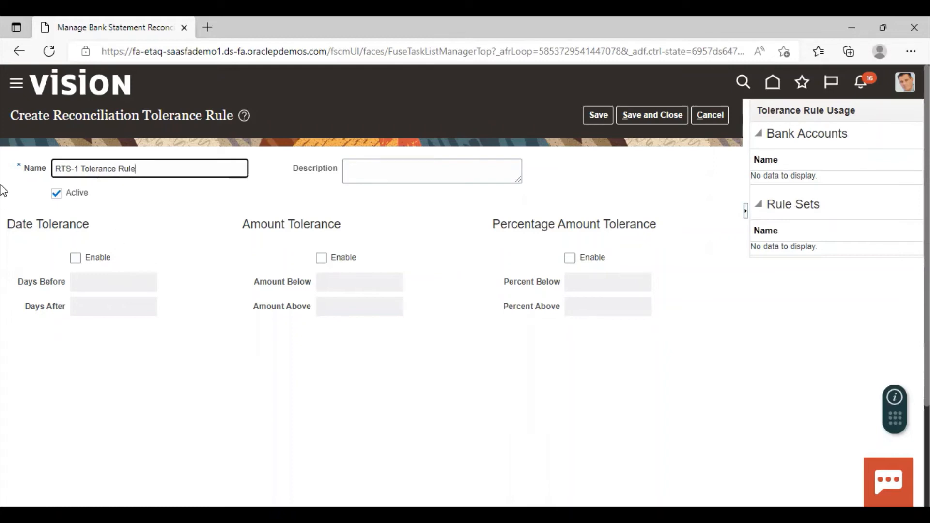
# Enable the date tolerance and set both Days Before and Days After to 15
pyautogui.click(76, 259)
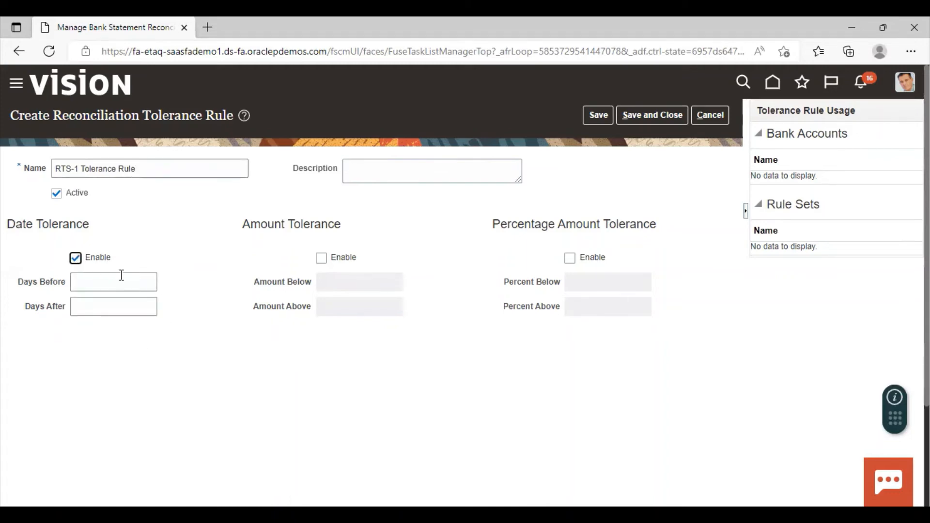
pyautogui.click(130, 281)
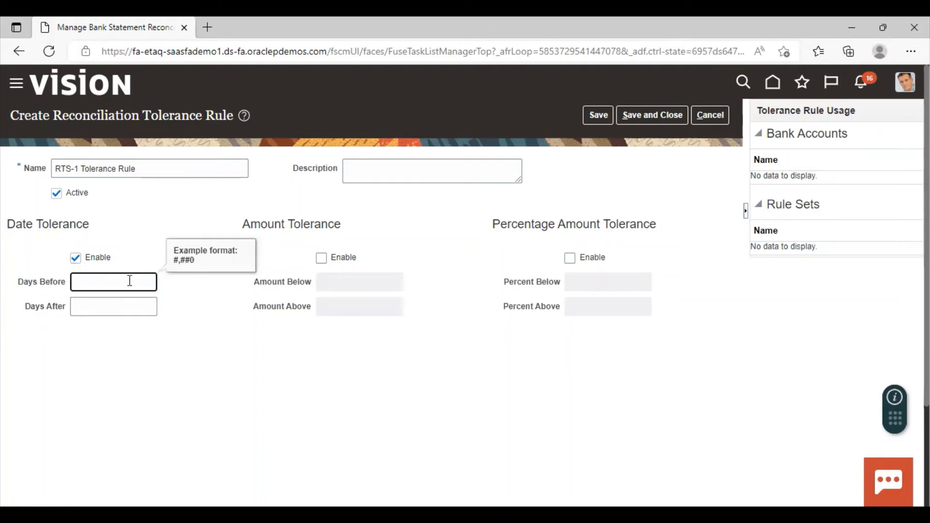
pyautogui.write('15')
pyautogui.click(132, 309)
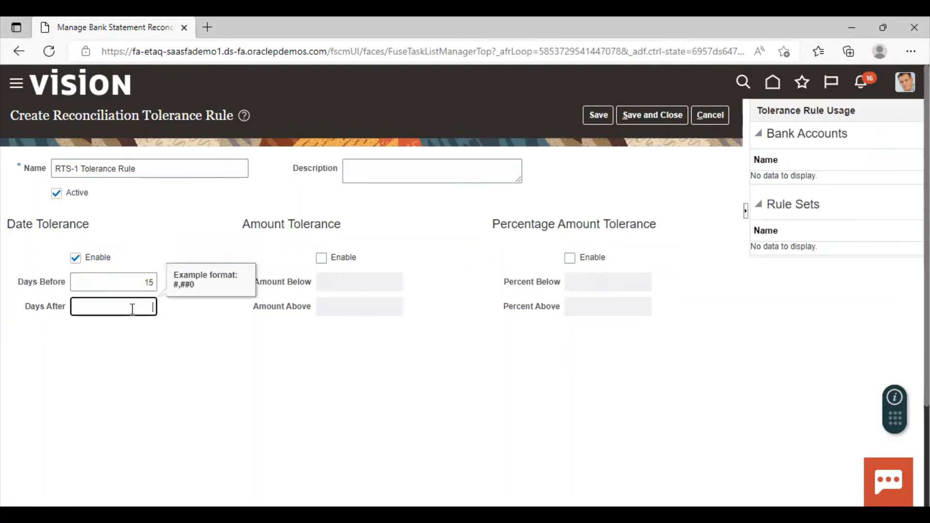
pyautogui.write('15')
# Enable the amount tolerance and set both Amount Below and Amount Above to 10
pyautogui.click(321, 258)
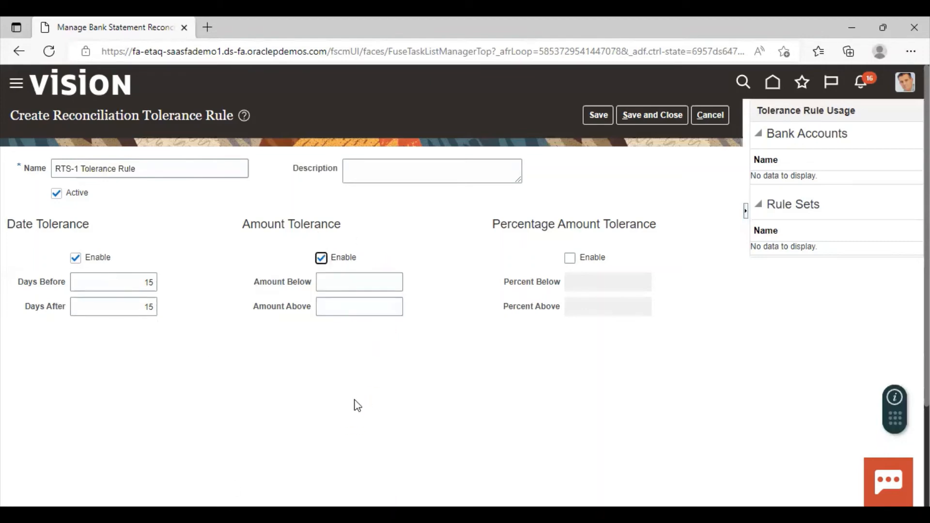
pyautogui.click(390, 281)
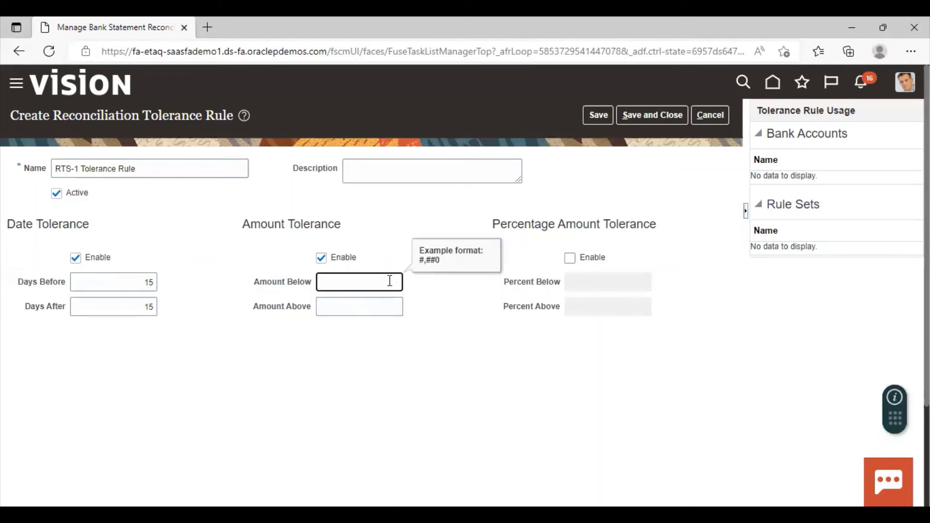
pyautogui.write('10')
pyautogui.click(386, 306)
pyautogui.write('10')
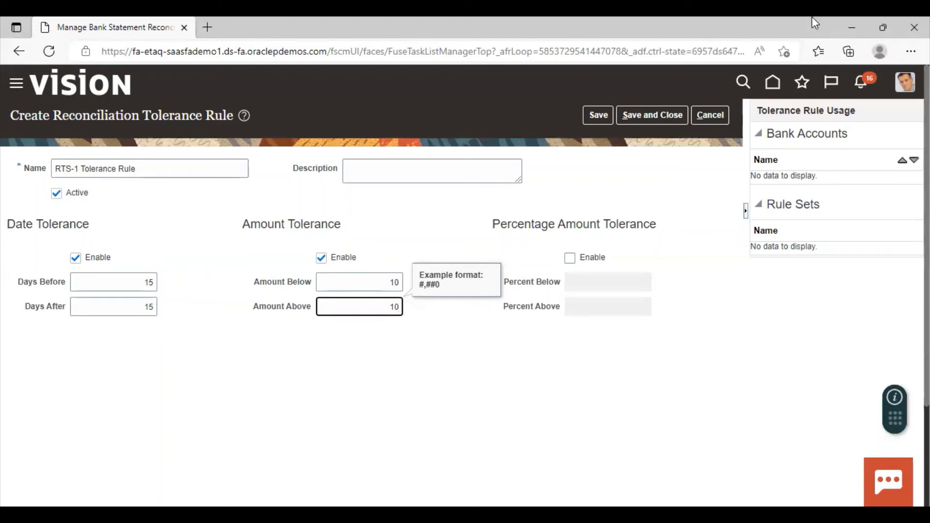
# Enable the percentage amount tolerance and set both Percent Below and Percent Above to 1
pyautogui.click(569, 258)
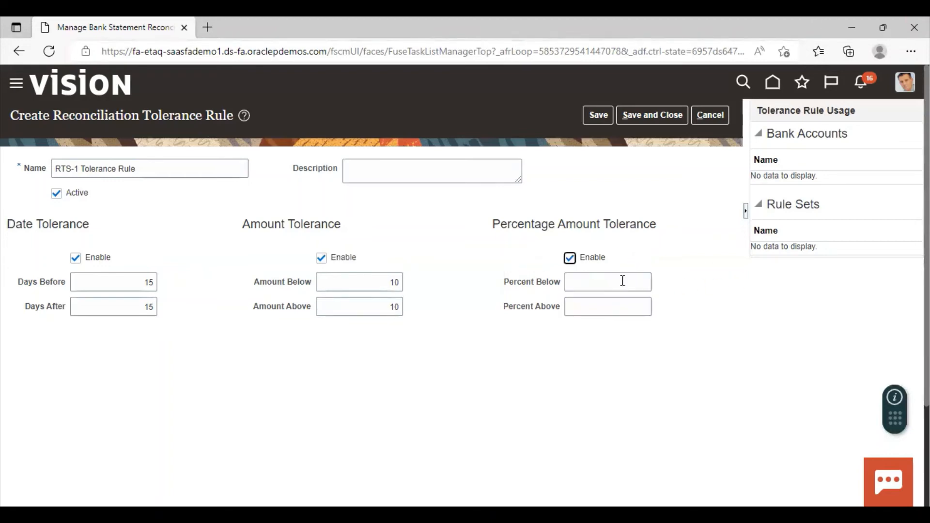
pyautogui.click(645, 281)
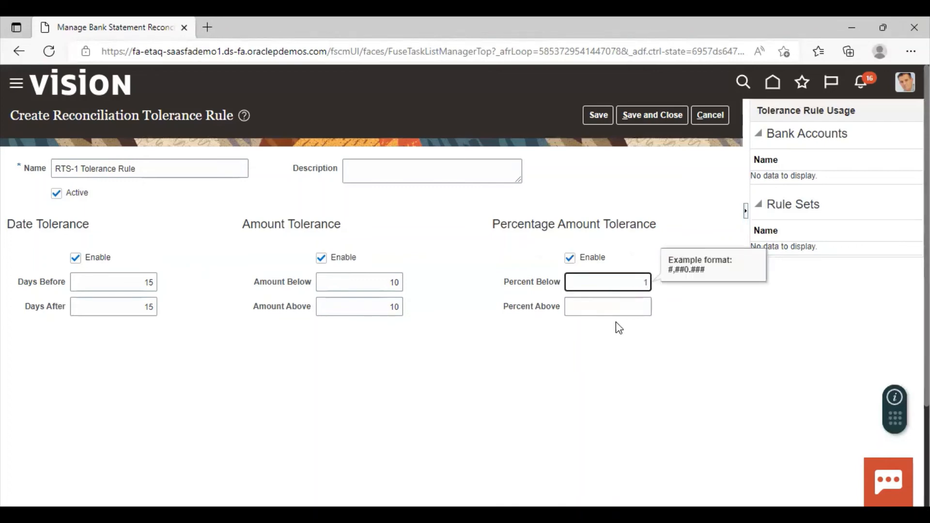
pyautogui.write('1')
pyautogui.click(639, 307)
pyautogui.write('1')
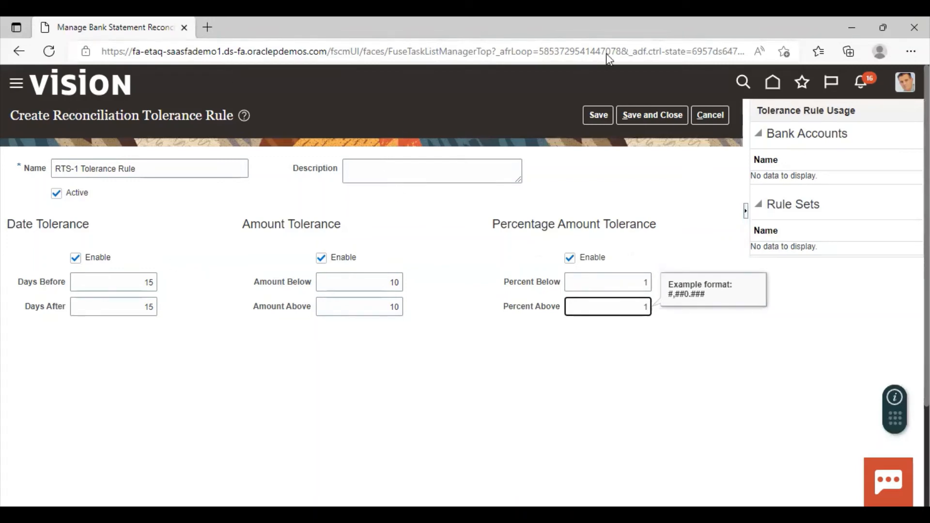
# Save and close the tolerance rule and return to the Cash Management and Banking task list
pyautogui.click(639, 115)
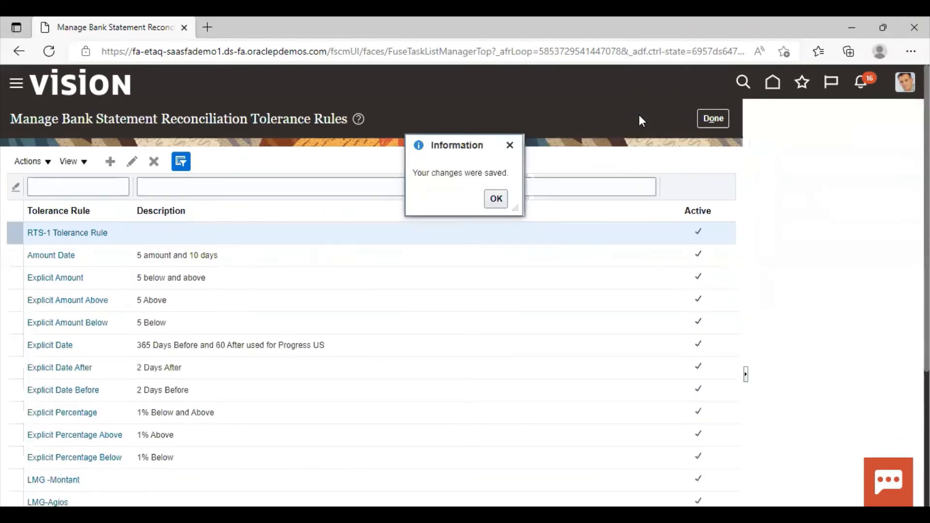
pyautogui.click(496, 198)
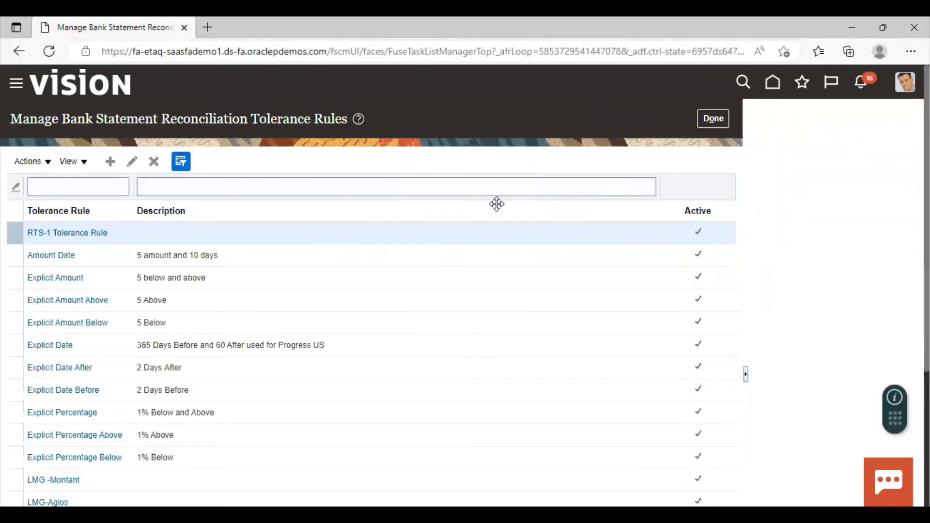
pyautogui.click(709, 121)
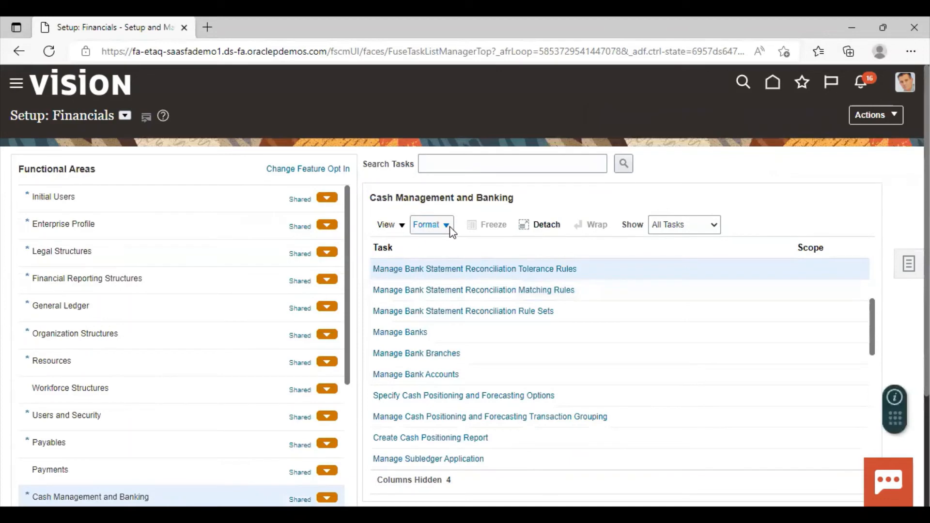
# In Manage Bank Statement Reconciliation Matching Rules, create a new rule named RTS-1 Matching Rule
pyautogui.click(468, 291)
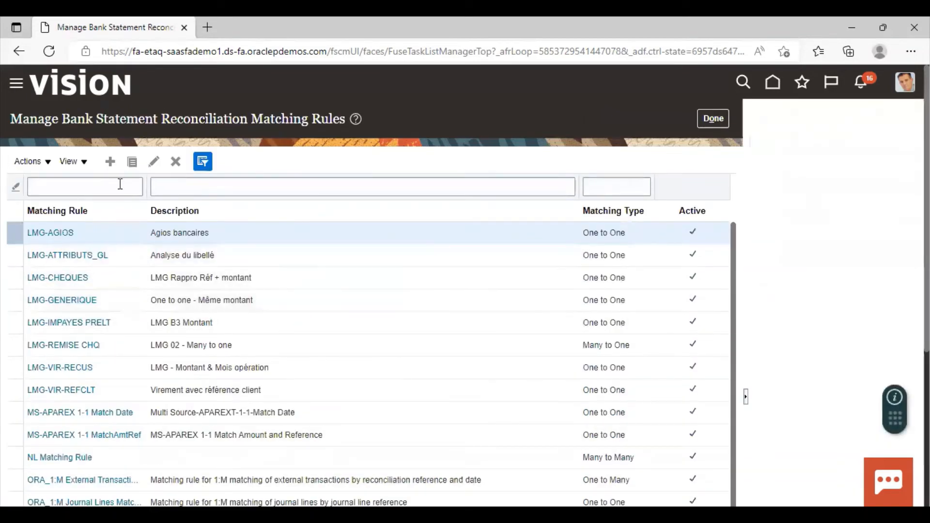
pyautogui.click(115, 165)
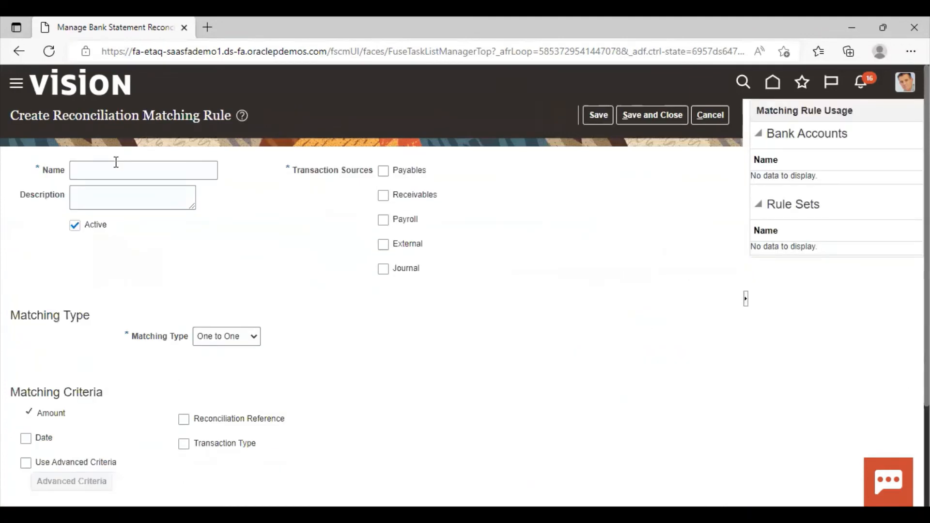
pyautogui.click(116, 162)
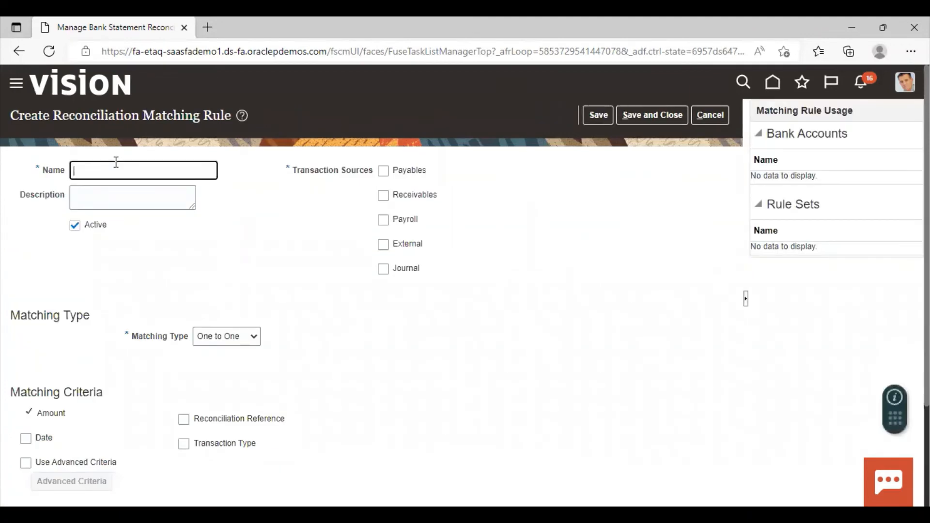
pyautogui.write('RTS-1 Matching Rule')
# Enable Payables, Receivables, External and Journal as the matching rule's transaction sources
pyautogui.click(383, 172)
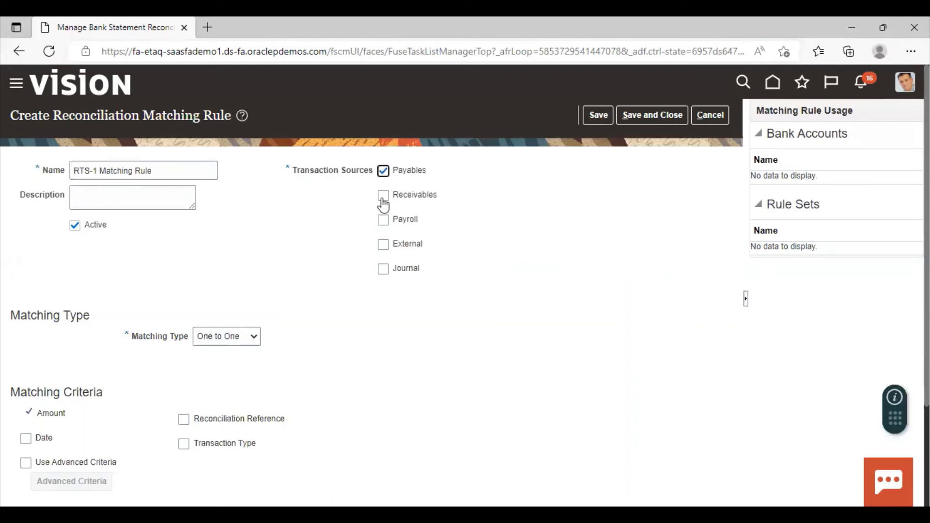
pyautogui.click(383, 195)
pyautogui.click(382, 245)
pyautogui.click(382, 269)
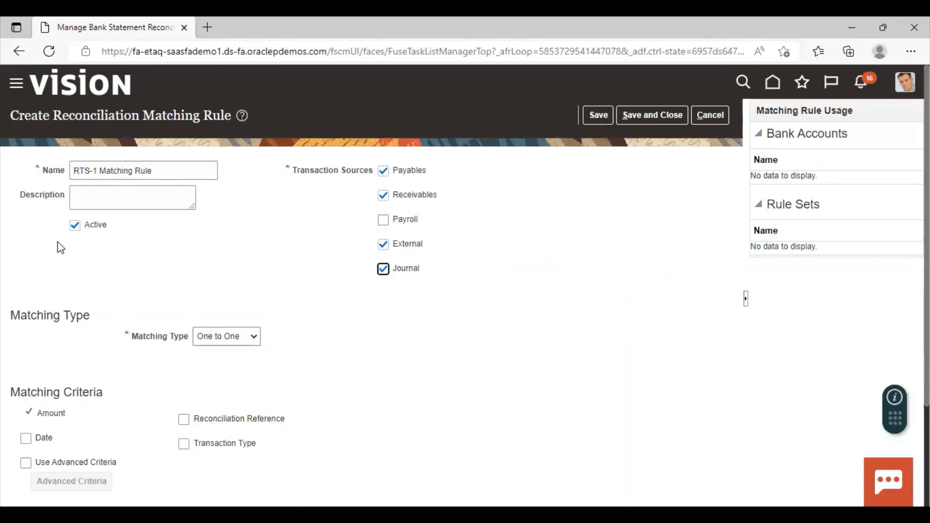
# Set the matching rule's Matching Type to Many to Many
pyautogui.scroll(-1, 54, 310)
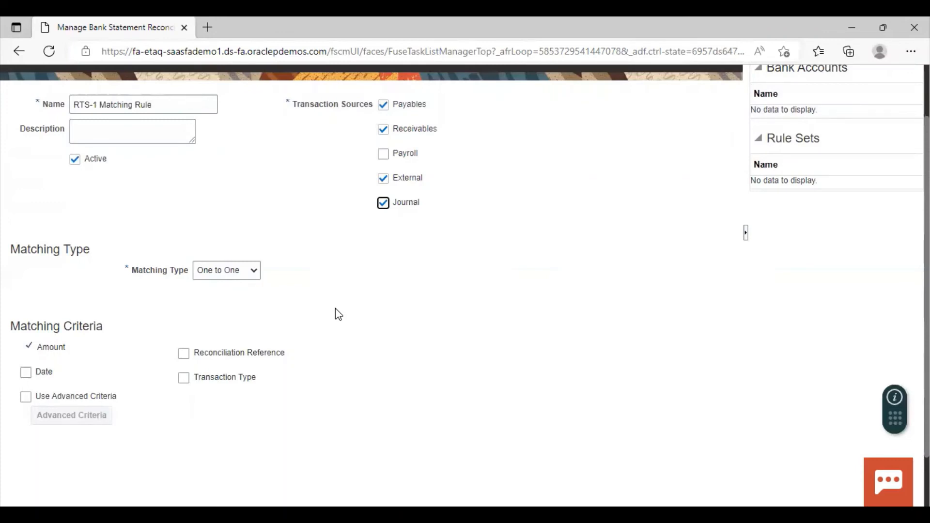
pyautogui.click(216, 273)
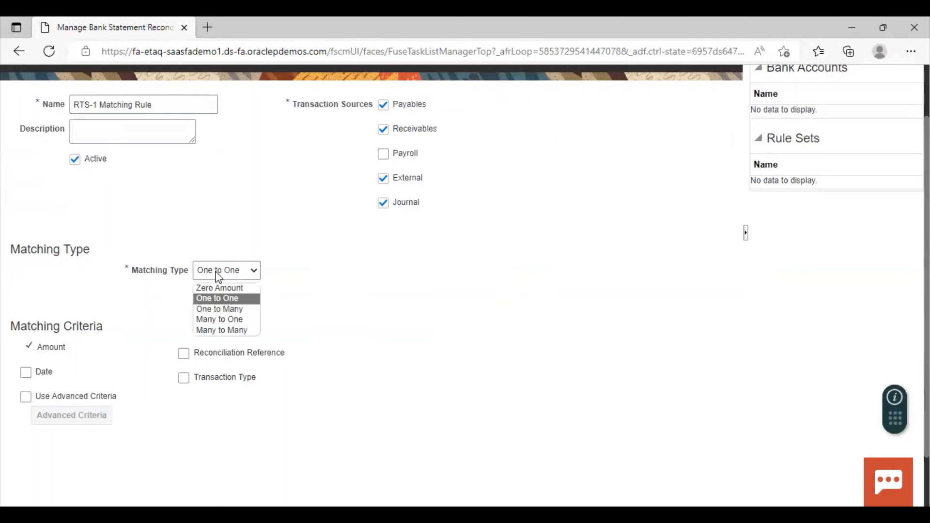
pyautogui.click(207, 332)
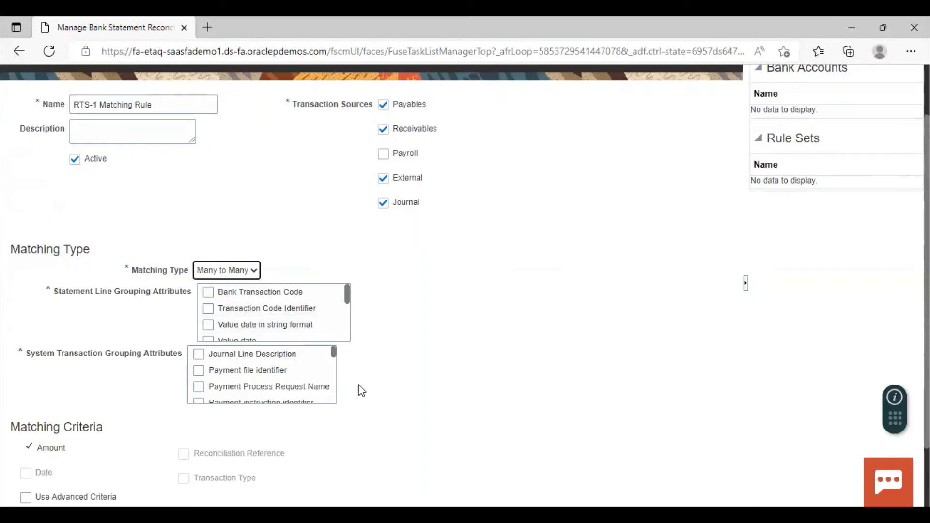
# Choose Transaction date as the matching rule's statement line grouping attribute
pyautogui.scroll(-2, 332, 308)
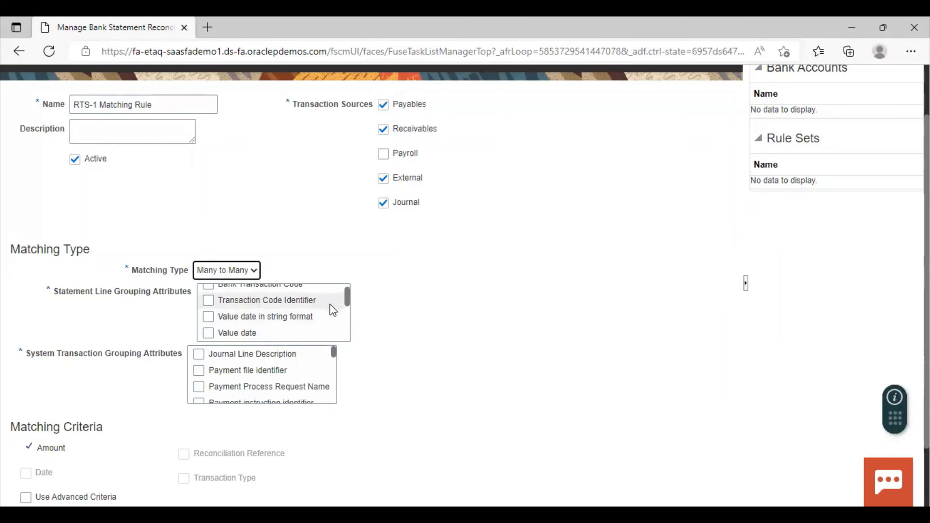
pyautogui.scroll(-2, 240, 312)
pyautogui.scroll(-2, 222, 322)
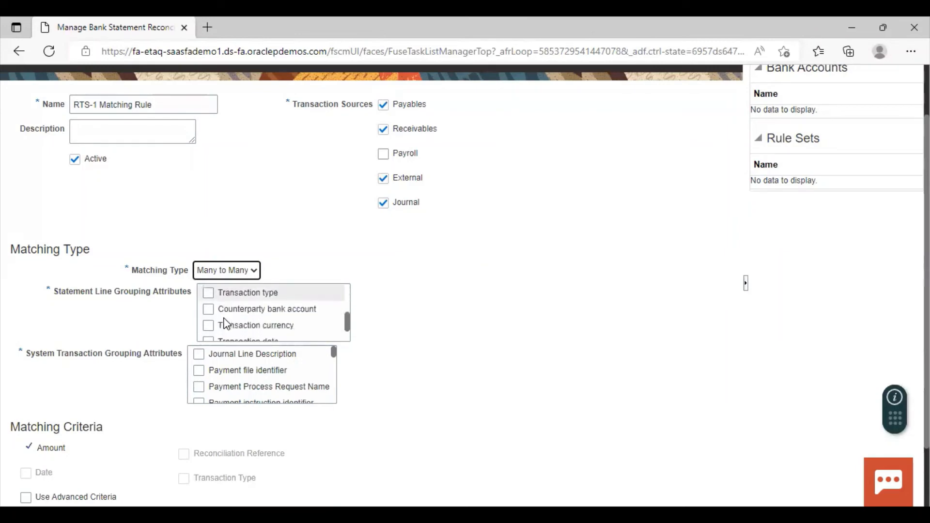
pyautogui.click(206, 331)
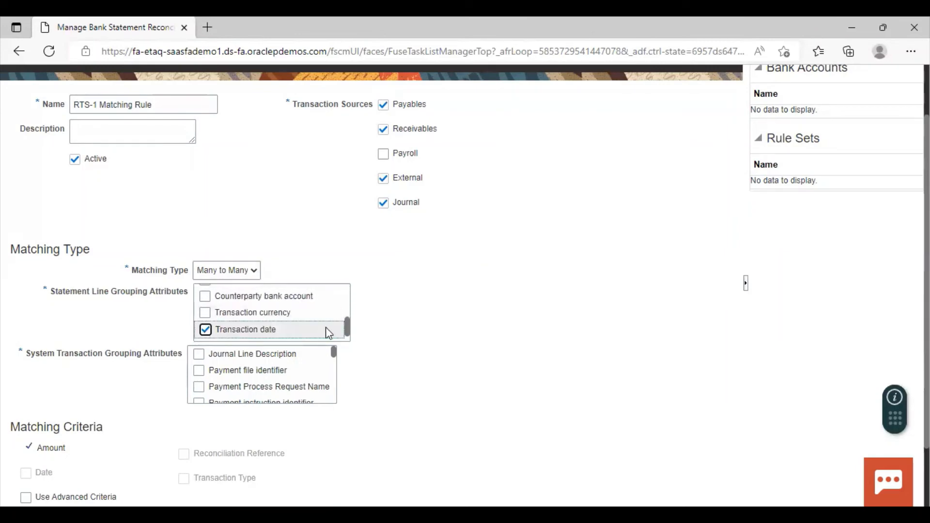
# Choose Transaction date as the matching rule's system transaction grouping attribute
pyautogui.scroll(-2, 446, 335)
pyautogui.scroll(-3, 285, 305)
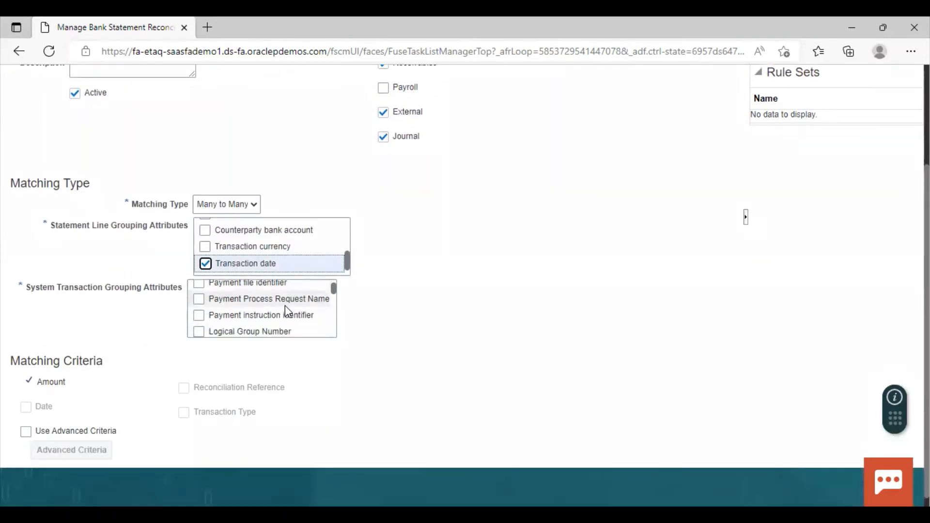
pyautogui.scroll(-4, 287, 310)
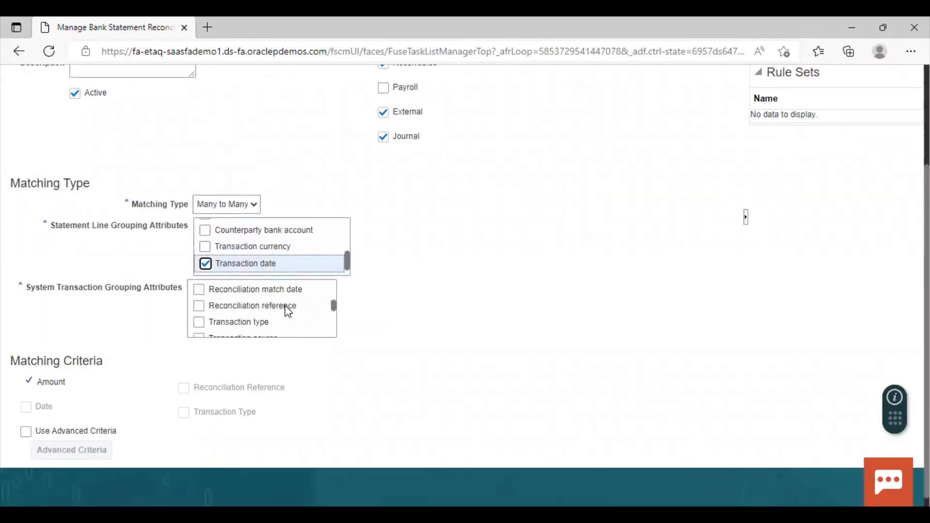
pyautogui.scroll(-1, 289, 311)
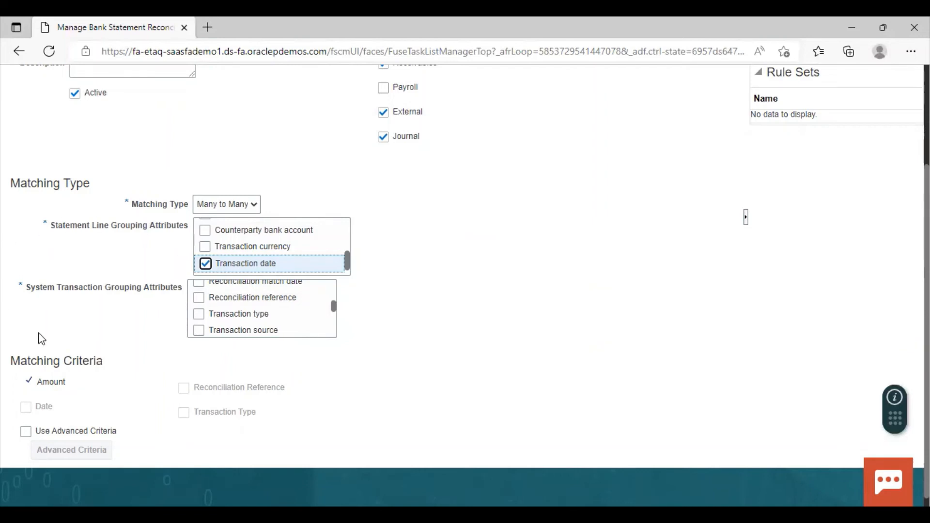
pyautogui.scroll(-3, 203, 326)
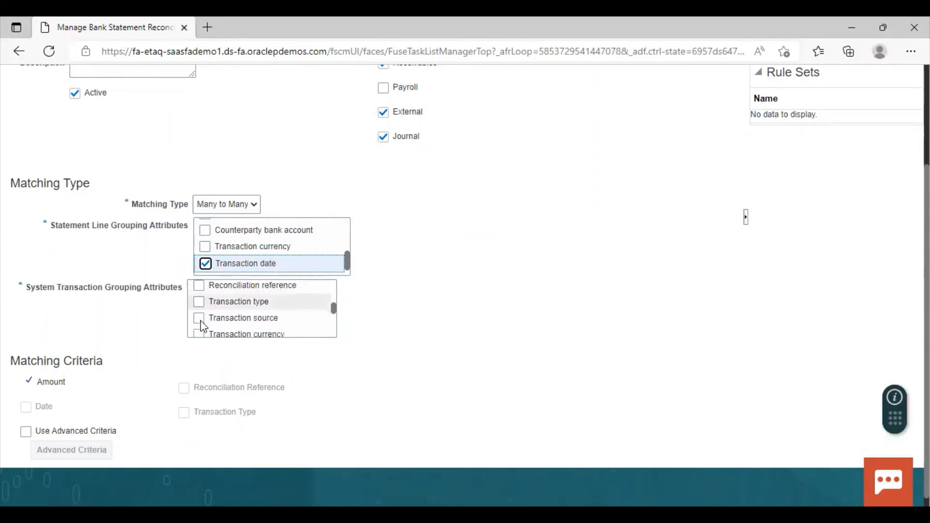
pyautogui.click(199, 321)
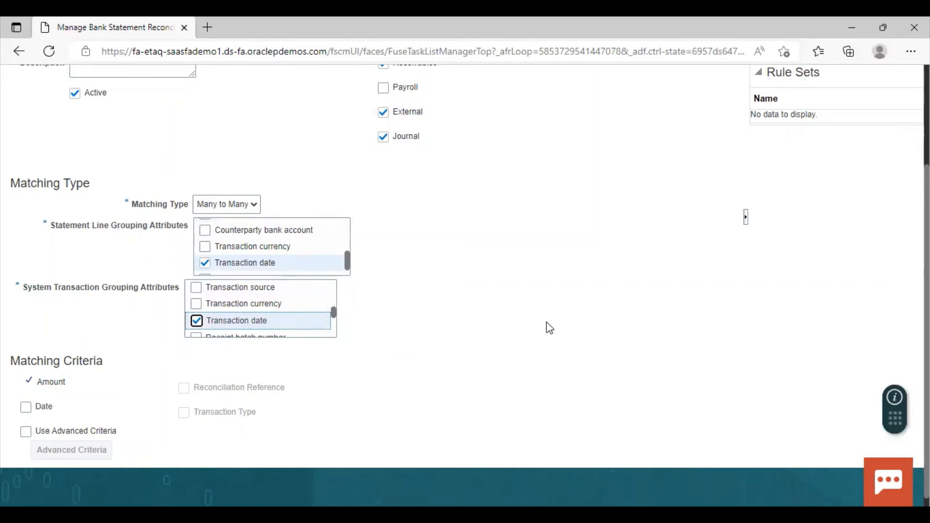
# Save and close the RTS-1 Matching Rule and return to the Cash Management and Banking task list
pyautogui.scroll(3, 549, 328)
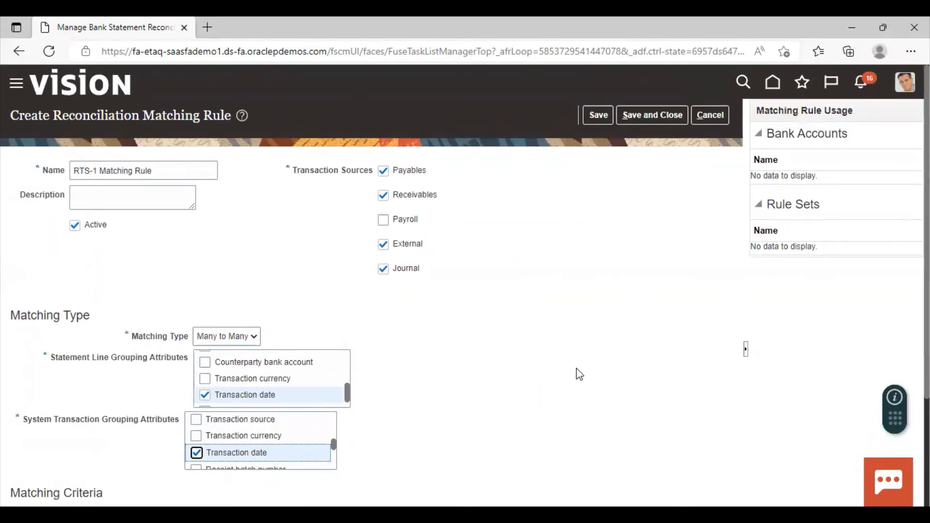
pyautogui.scroll(-3, 607, 356)
pyautogui.scroll(3, 630, 243)
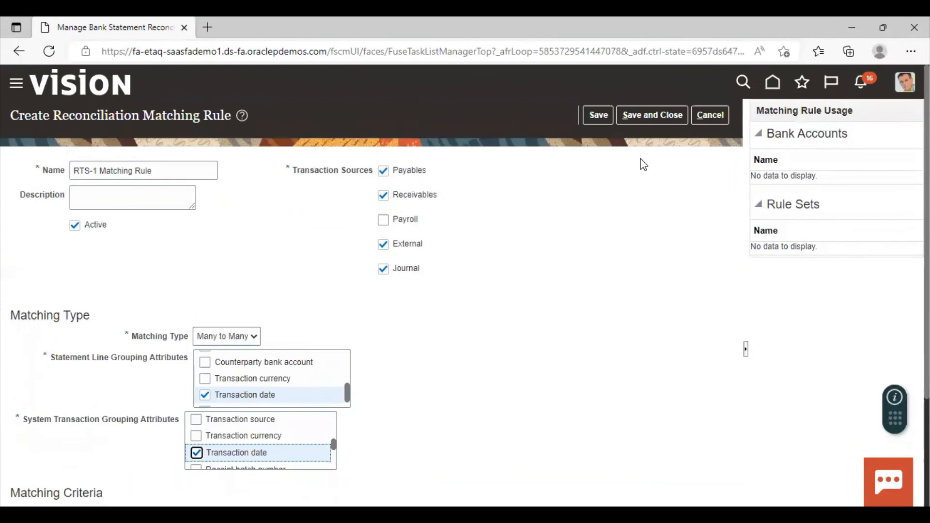
pyautogui.click(670, 114)
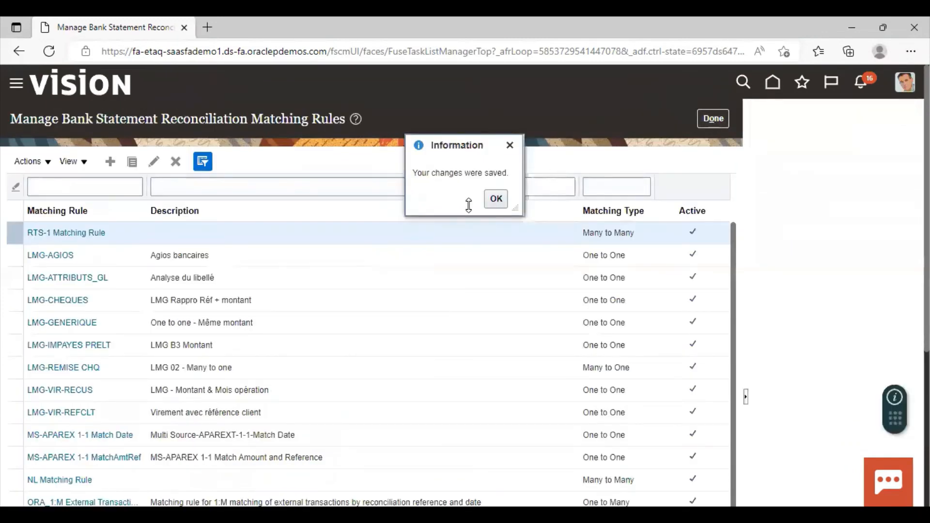
pyautogui.click(495, 199)
pyautogui.click(716, 118)
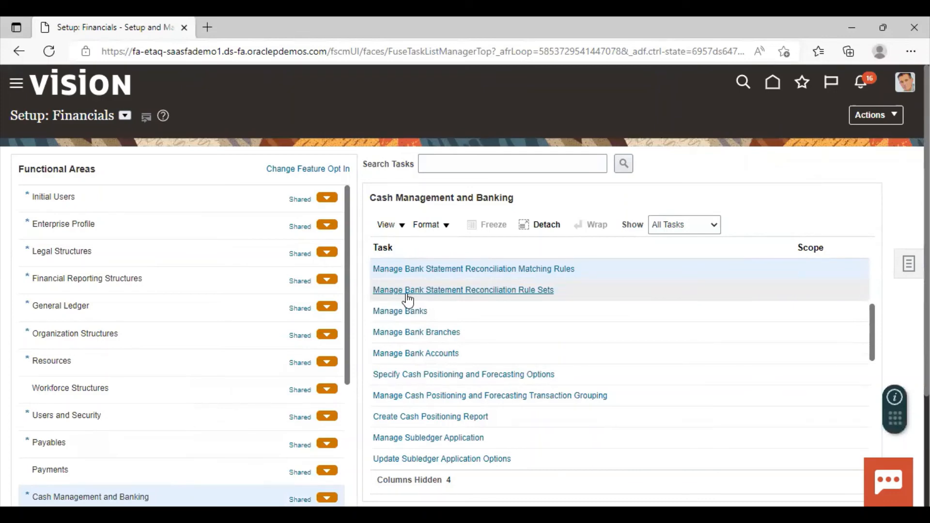
# In Manage Bank Statement Reconciliation Rule Sets, create a new rule set named RTS-1 Rule Set
pyautogui.click(398, 293)
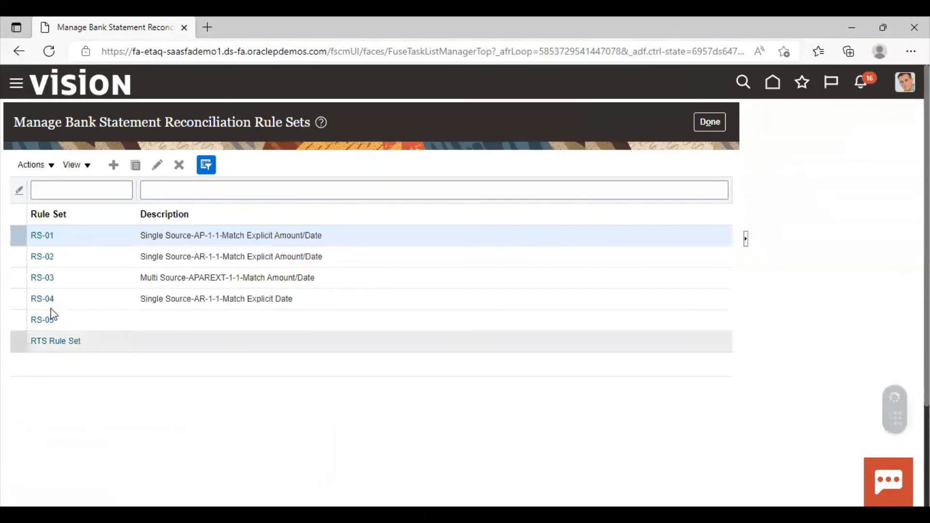
pyautogui.click(120, 167)
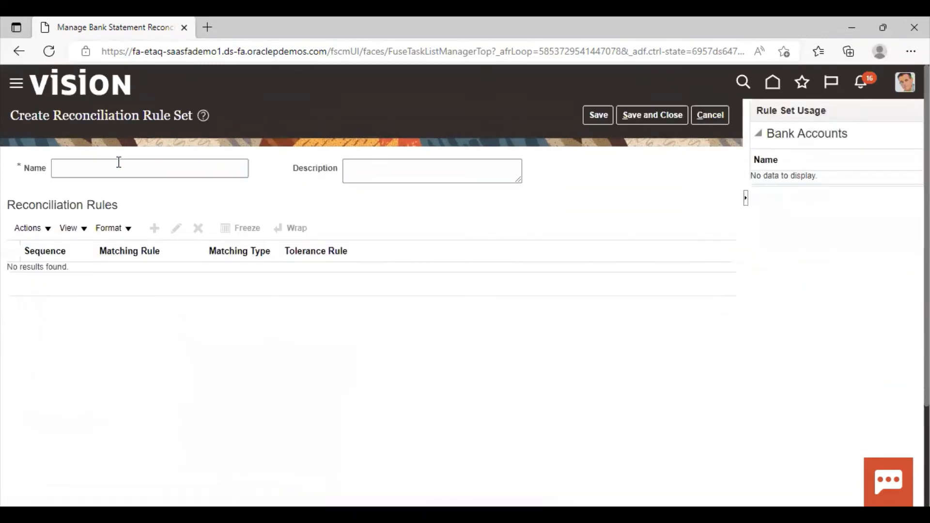
pyautogui.click(118, 163)
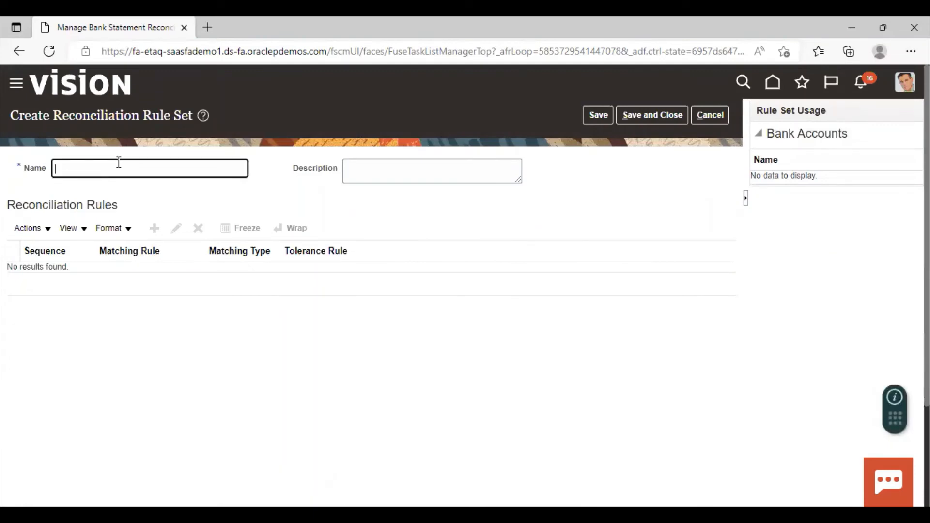
pyautogui.write('RTS-1 Rule Set')
pyautogui.click(233, 323)
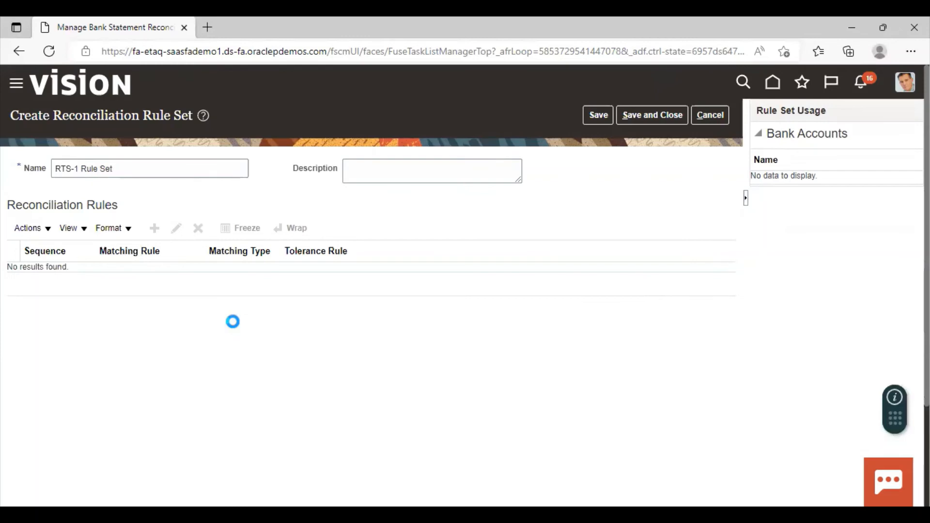
# Add a reconciliation rule to the rule set that pairs RTS-1 Matching Rule with RTS-1 Tolerance Rule
pyautogui.click(159, 234)
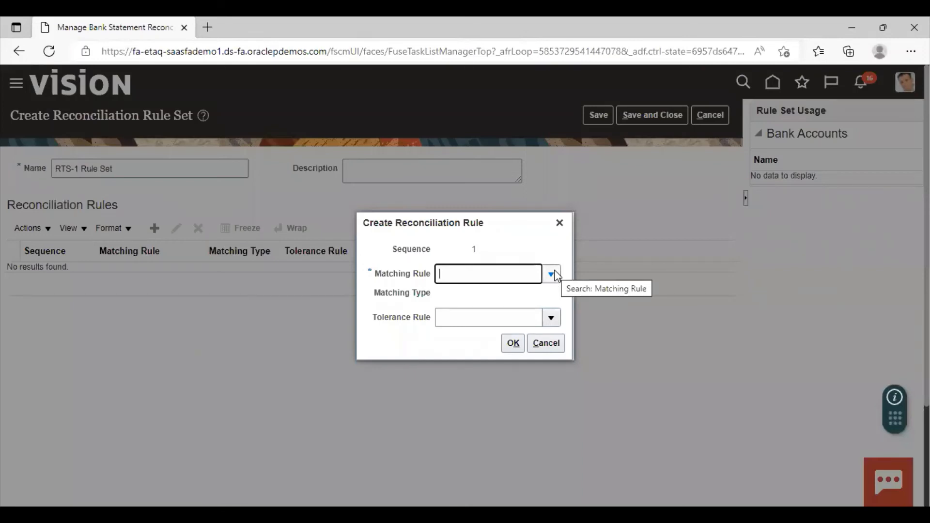
pyautogui.click(552, 275)
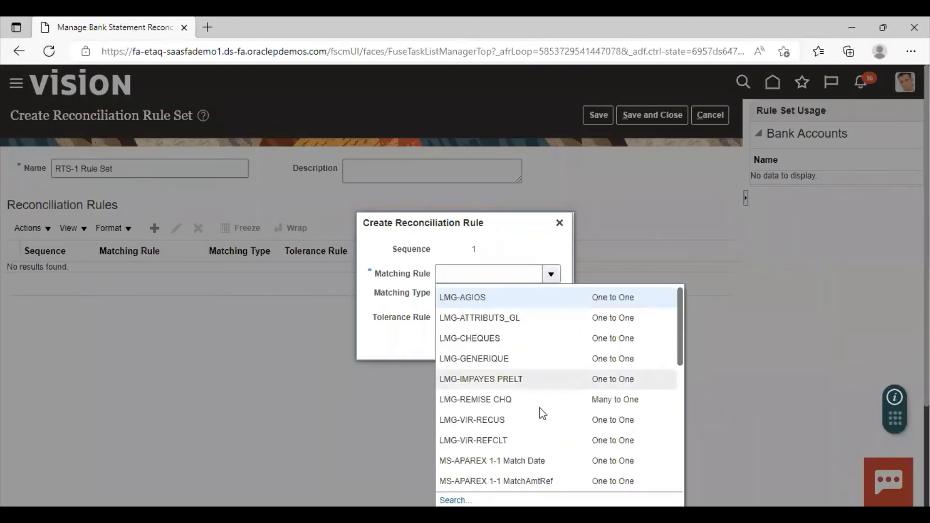
pyautogui.scroll(-5, 540, 407)
pyautogui.scroll(-3, 556, 394)
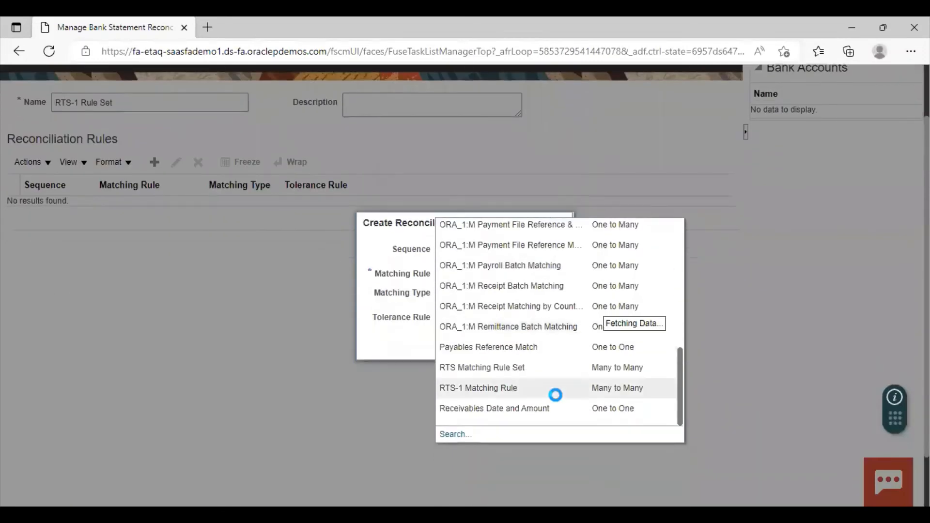
pyautogui.scroll(-3, 480, 390)
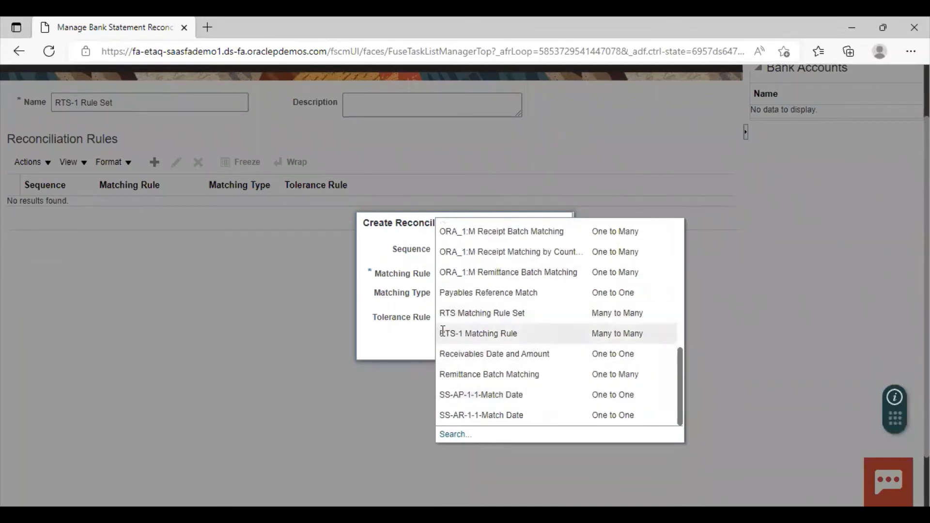
pyautogui.click(503, 335)
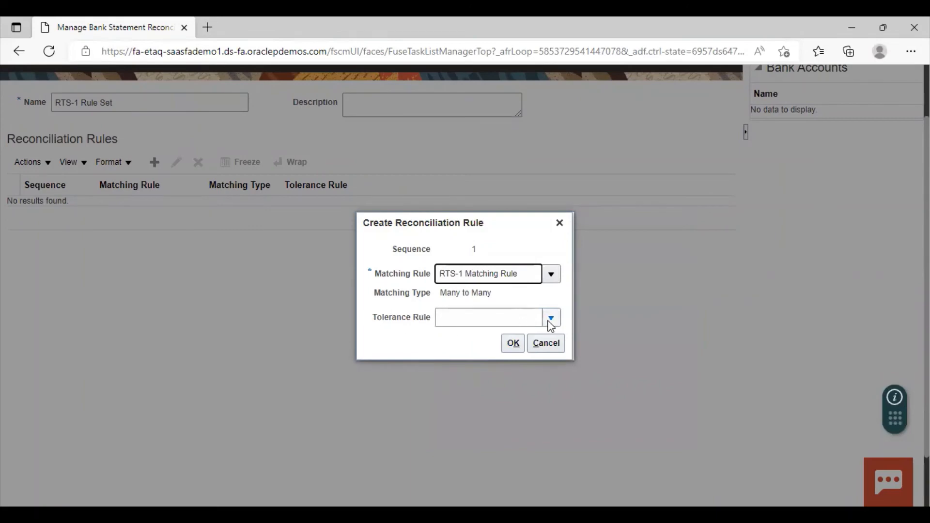
pyautogui.click(551, 319)
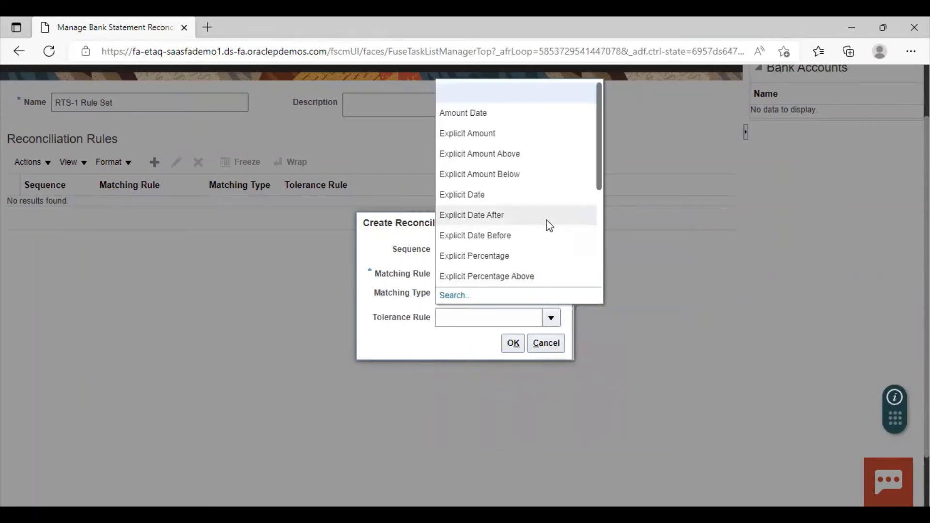
pyautogui.scroll(-5, 551, 223)
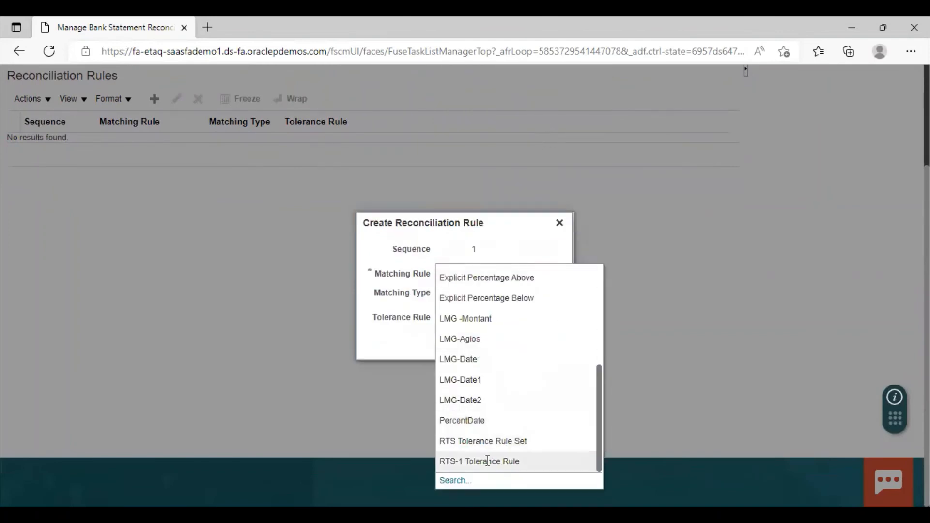
pyautogui.click(488, 462)
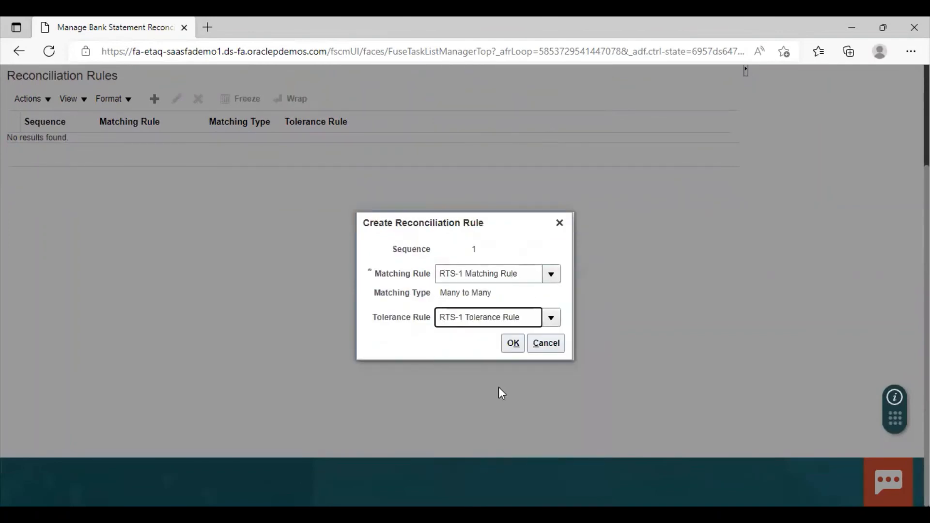
pyautogui.click(513, 344)
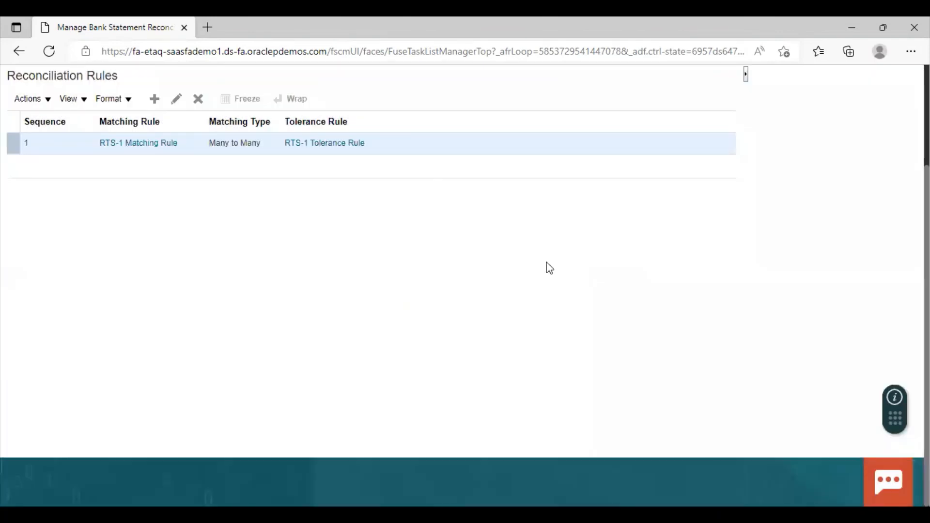
# Save and close the reconciliation rule set and return to the Cash Management and Banking task list
pyautogui.scroll(3, 270, 328)
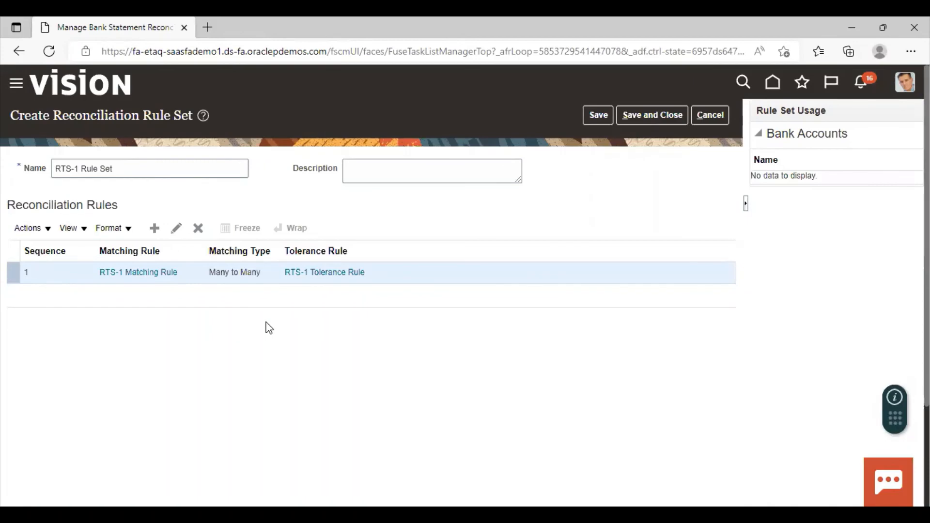
pyautogui.click(645, 115)
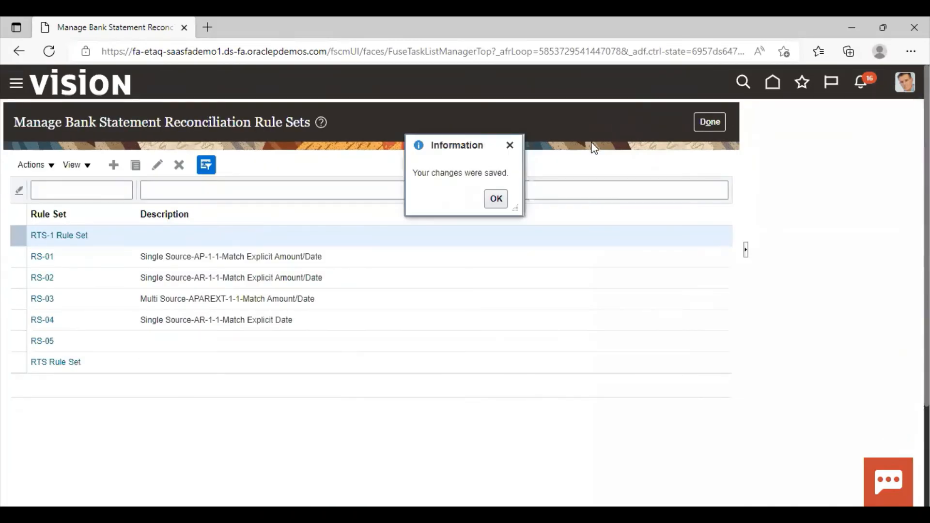
pyautogui.click(496, 199)
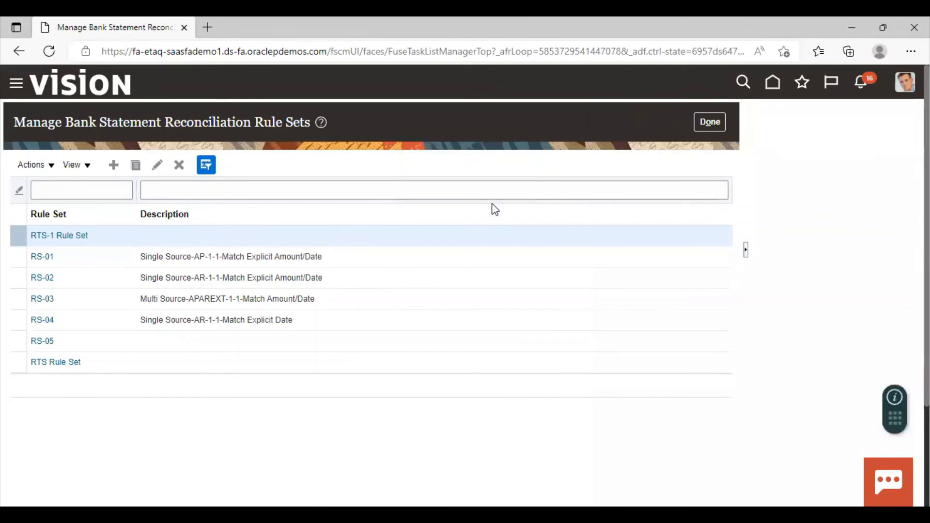
pyautogui.click(705, 121)
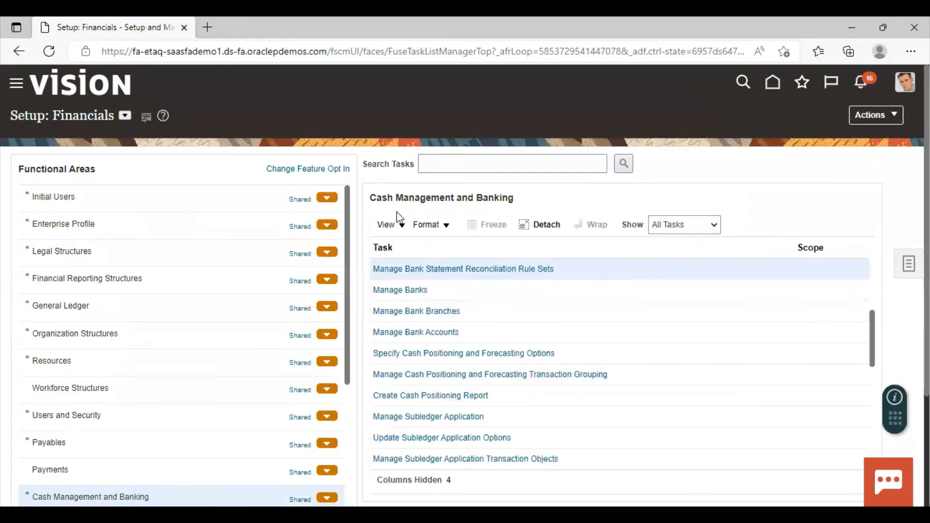
# Open the Manage Bank Accounts task and try to search for accounts using RTS as the bank
pyautogui.click(395, 334)
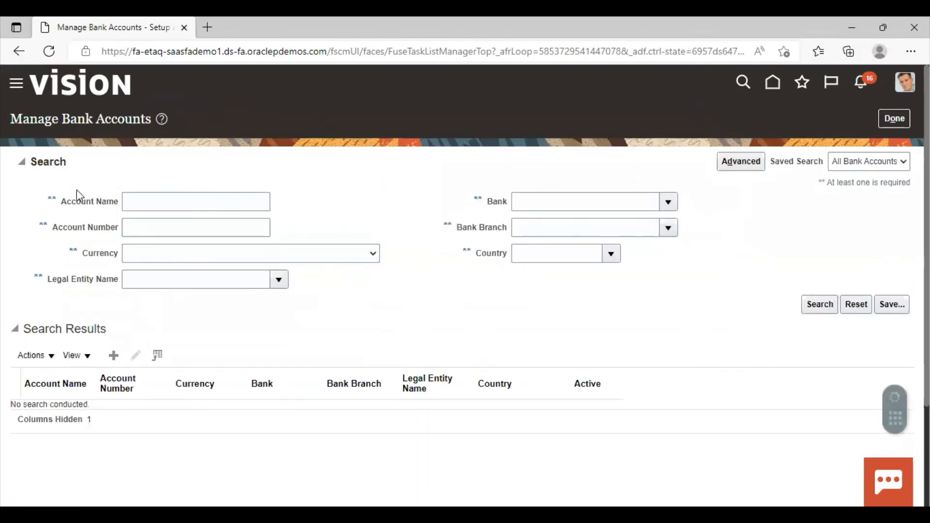
pyautogui.click(155, 196)
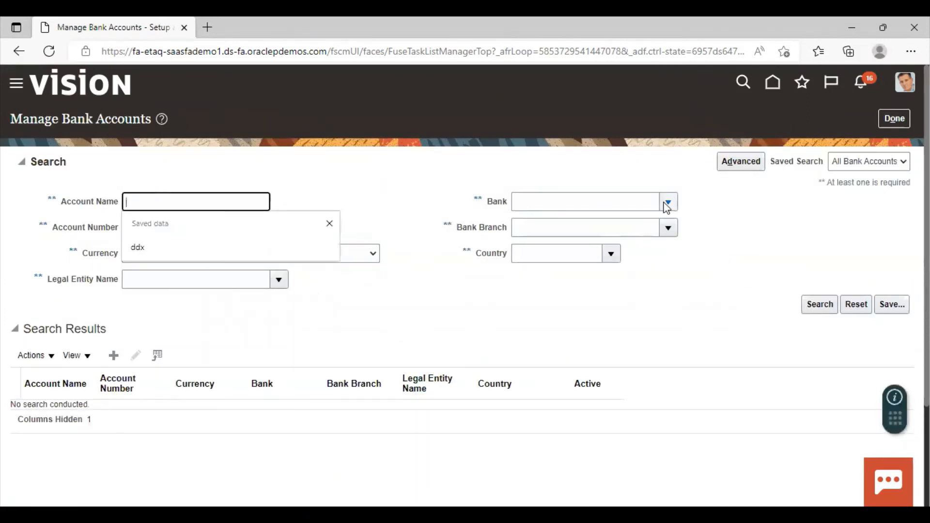
pyautogui.click(643, 199)
pyautogui.write('RTS')
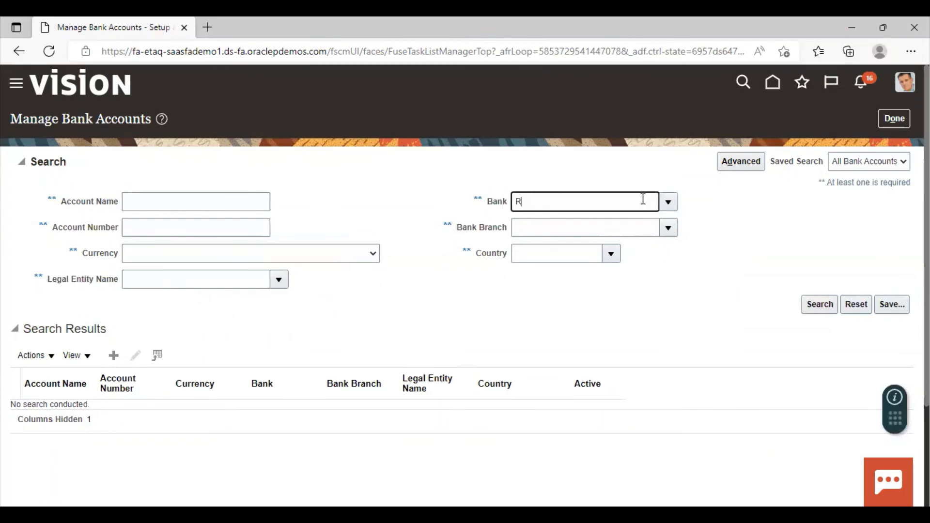
pyautogui.click(669, 201)
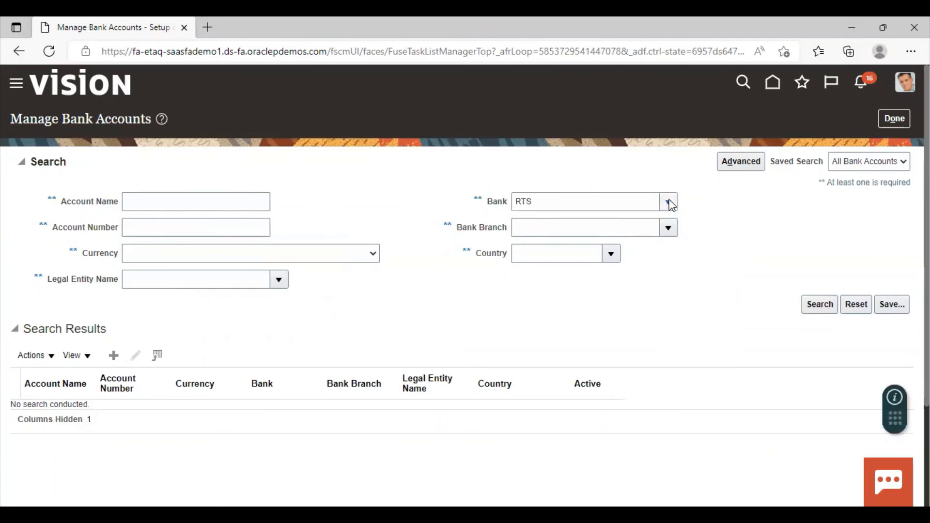
pyautogui.click(814, 308)
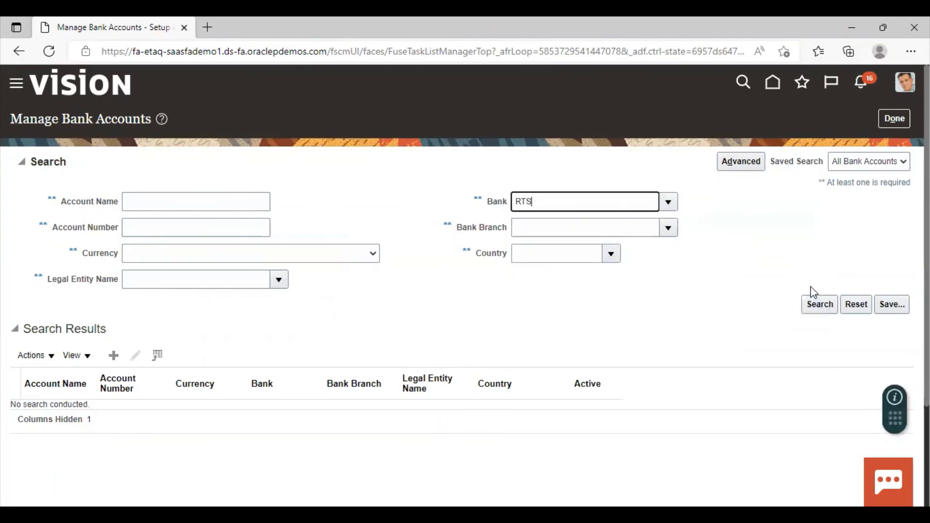
pyautogui.tripleClick(623, 204)
pyautogui.write('RTS')
pyautogui.click(815, 304)
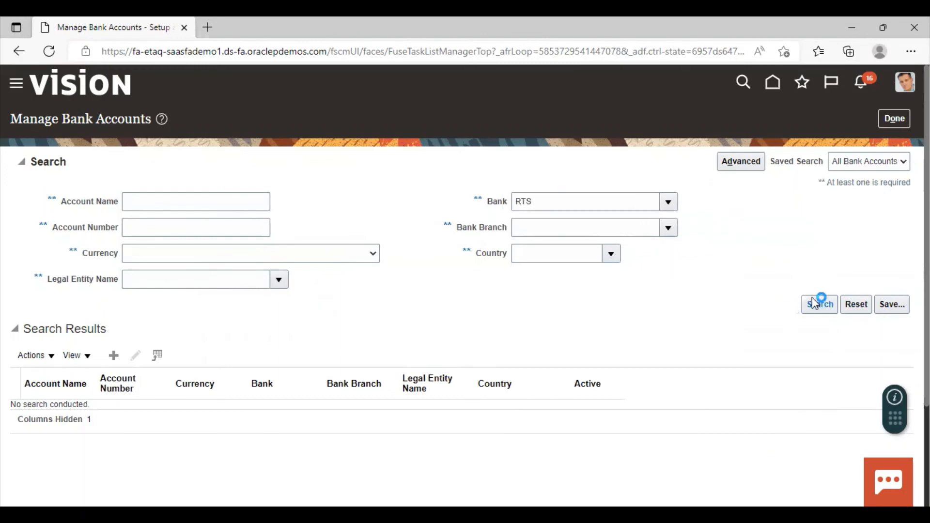
# Choose RTS Bank from the list of banks and search for its bank accounts
pyautogui.click(667, 209)
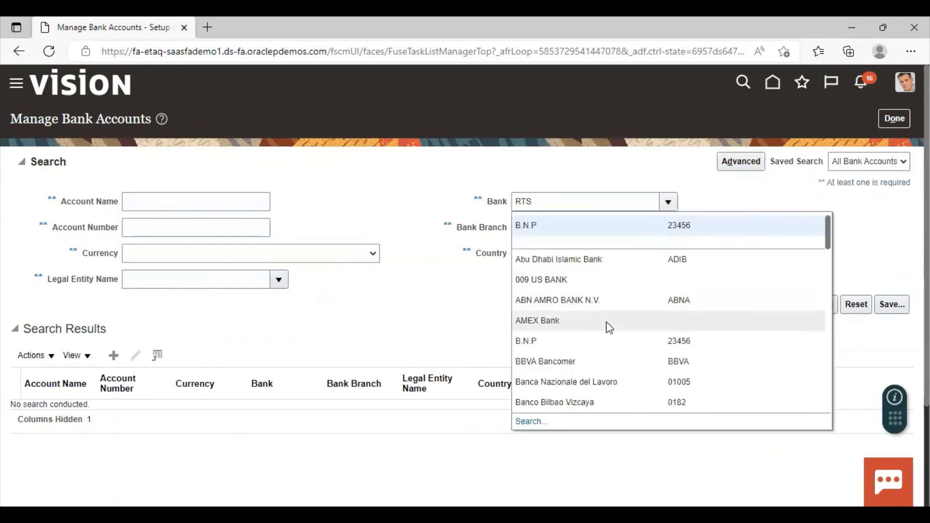
pyautogui.scroll(-6, 608, 325)
pyautogui.scroll(-3, 606, 325)
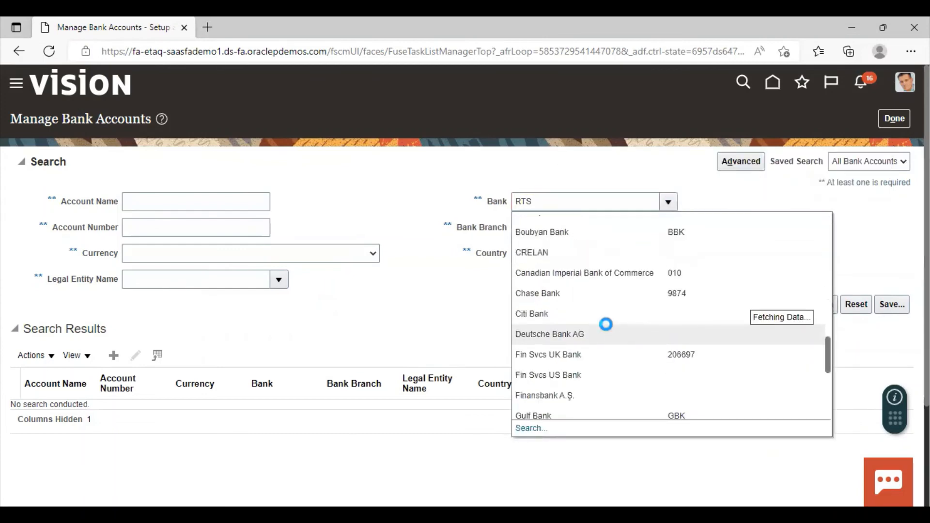
pyautogui.scroll(-3, 608, 329)
pyautogui.scroll(3, 608, 328)
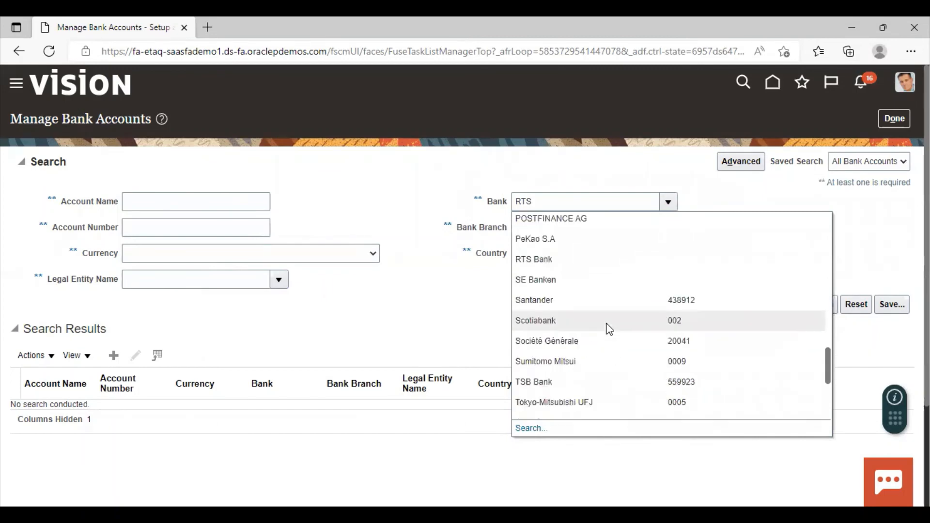
pyautogui.click(610, 327)
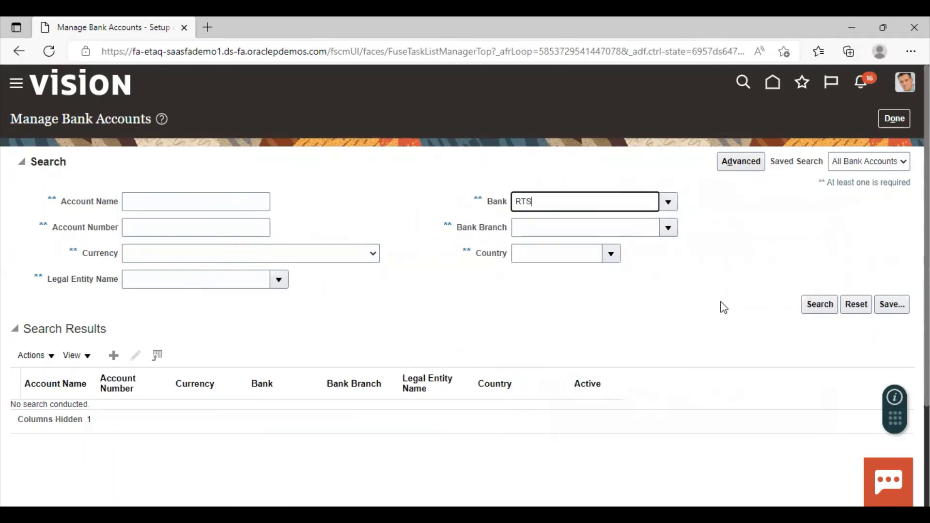
pyautogui.click(820, 305)
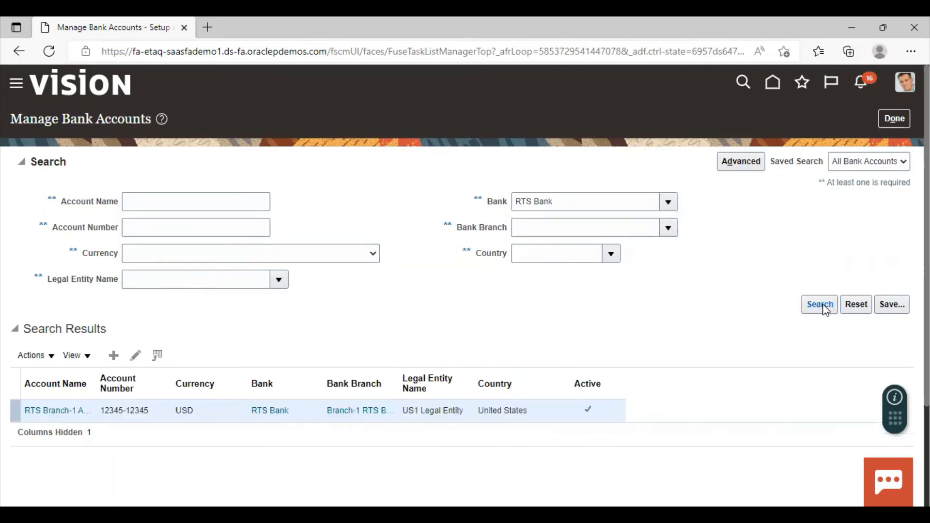
# Edit RTS Branch-1 Account and set its Manual Reconciliation Tolerance Rule to RTS-1 Tolerance Rule in the cash management controls
pyautogui.click(136, 365)
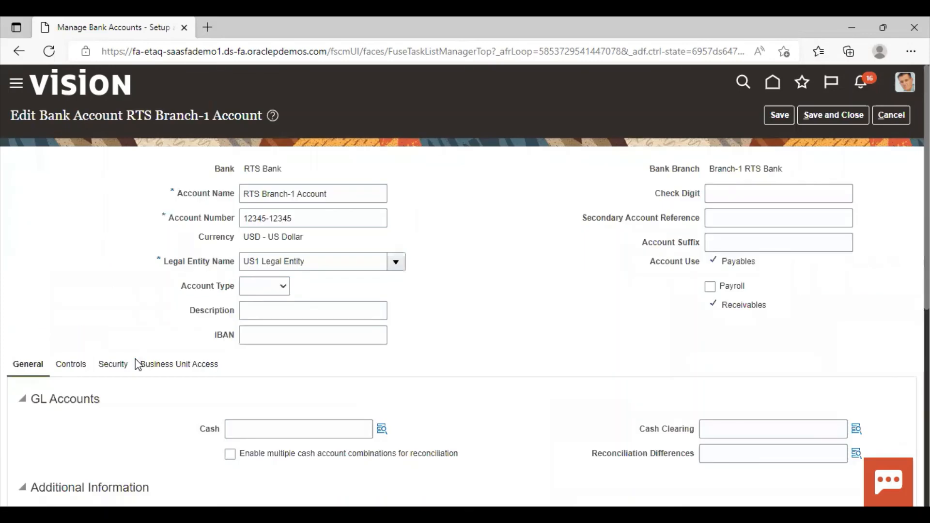
pyautogui.scroll(-1, 49, 335)
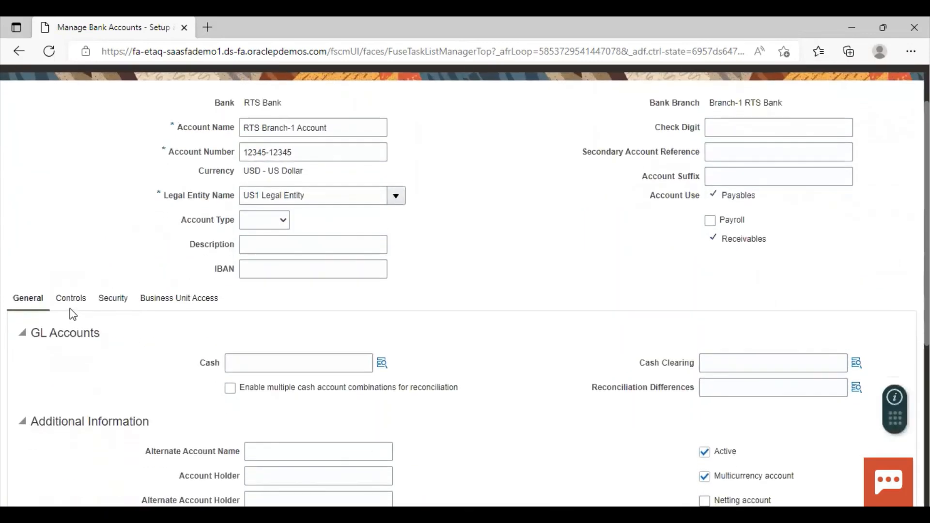
pyautogui.click(76, 304)
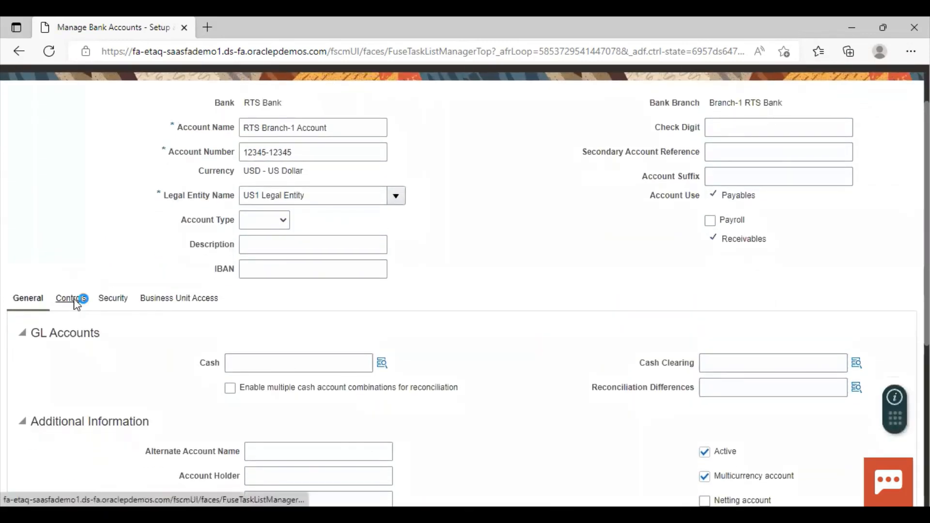
pyautogui.scroll(-2, 453, 270)
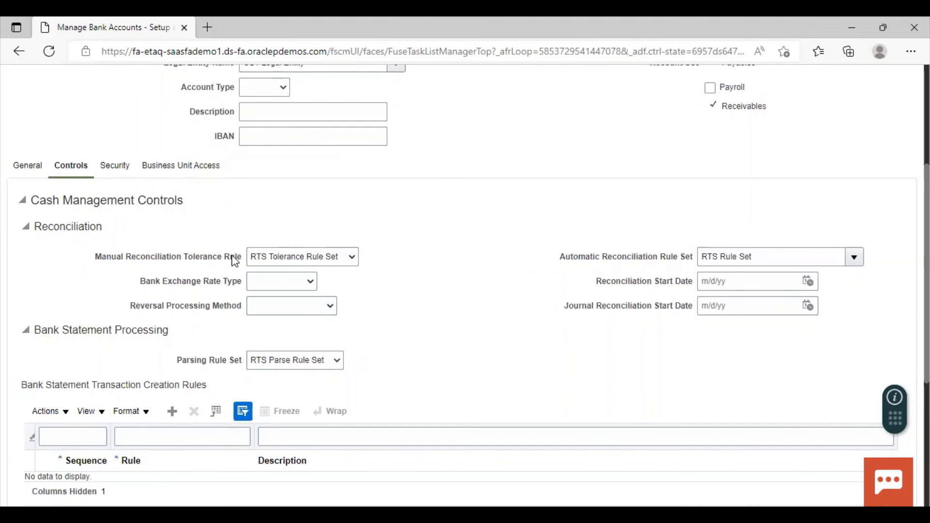
pyautogui.click(329, 261)
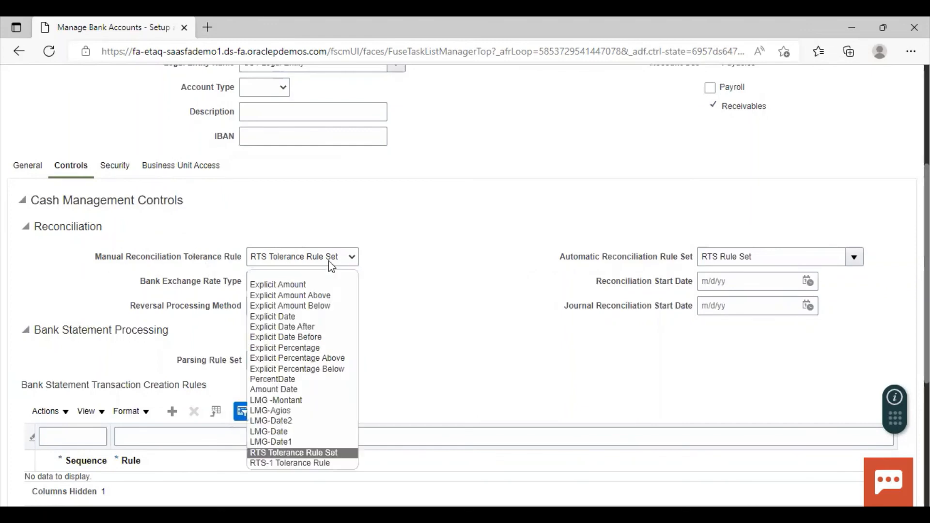
pyautogui.click(276, 464)
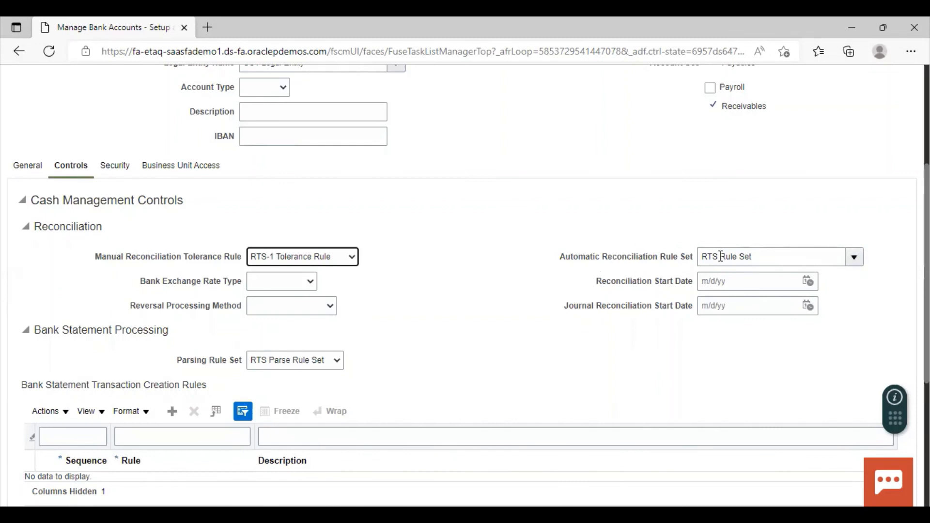
# Set the account's Automatic Reconciliation Rule Set to RTS-1 Rule Set and its Parsing Rule Set to RTS-1 Parse Rule Set
pyautogui.click(854, 267)
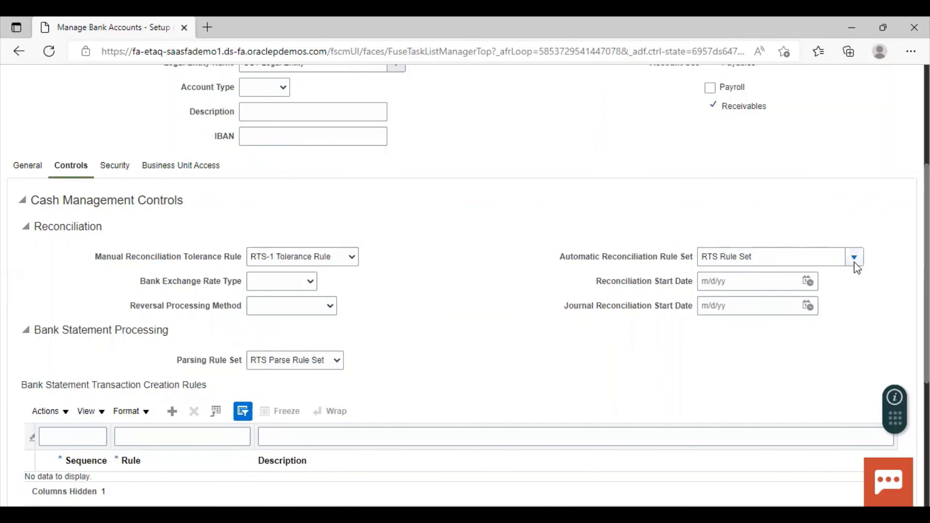
pyautogui.click(854, 259)
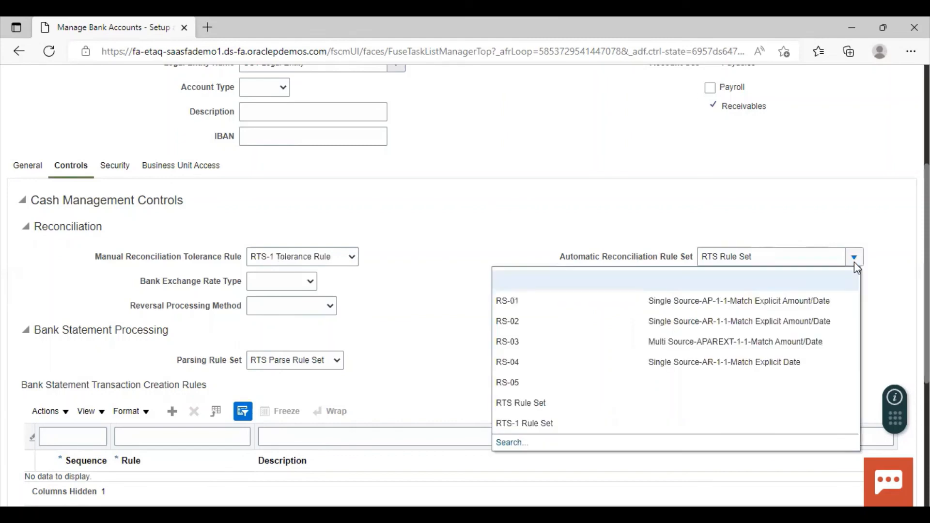
pyautogui.click(528, 424)
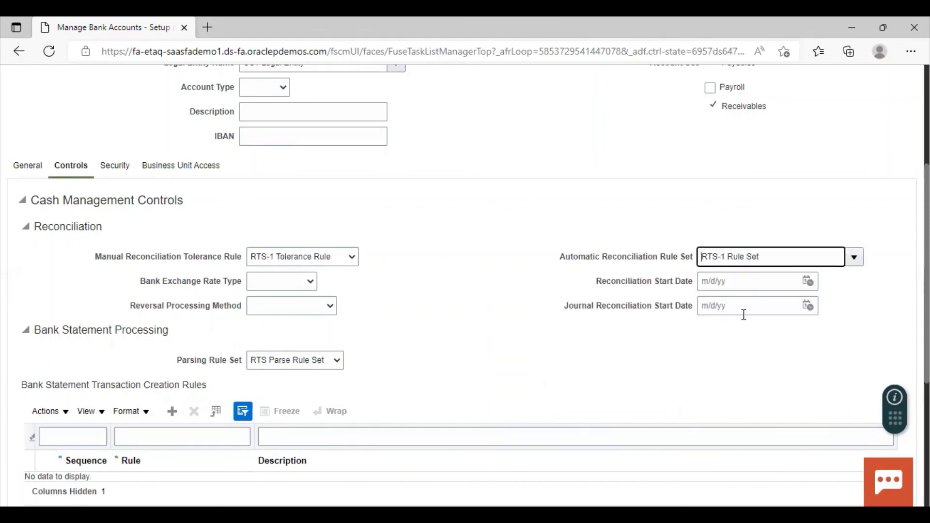
pyautogui.scroll(-3, 366, 275)
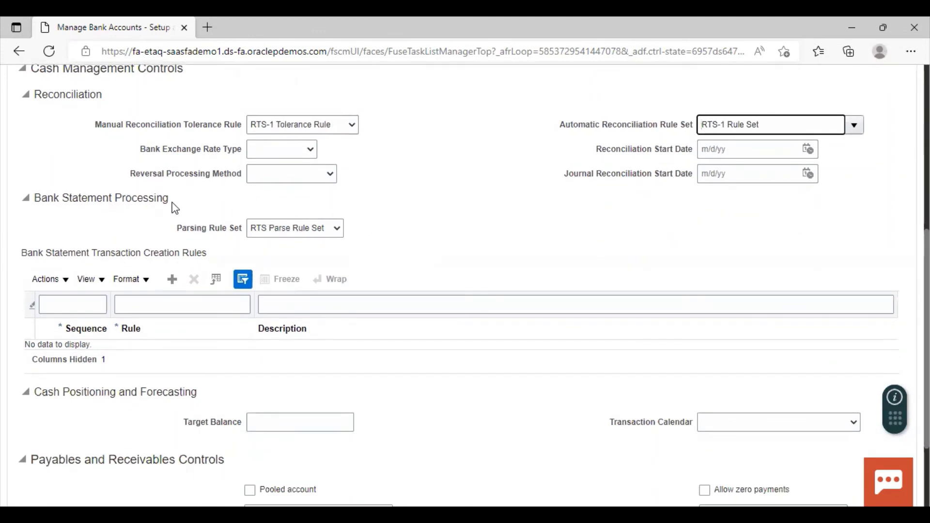
pyautogui.click(300, 235)
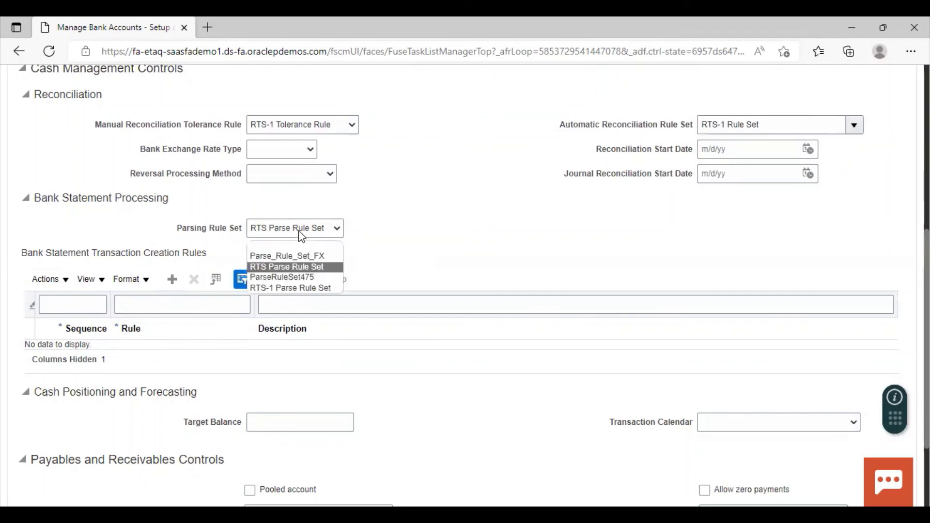
pyautogui.click(301, 289)
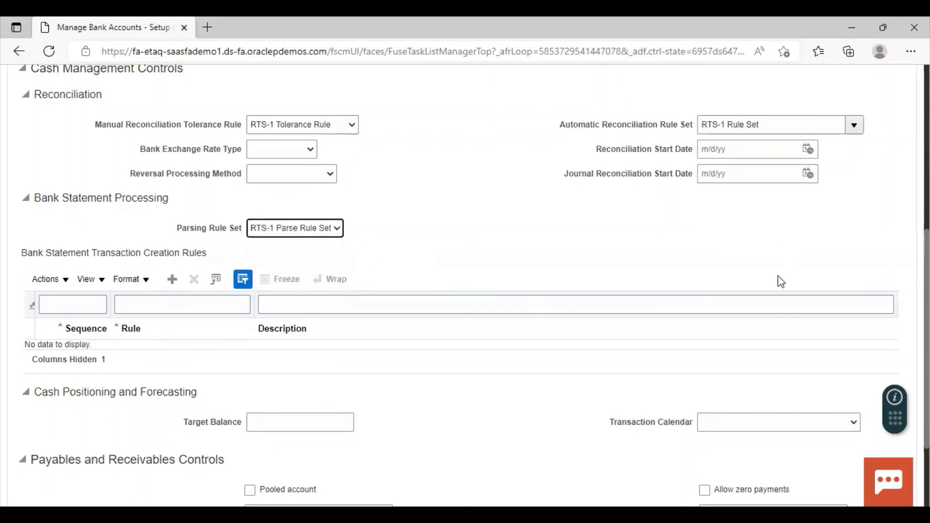
# Review the cash management controls, save and close the bank account, and leave Manage Bank Accounts
pyautogui.scroll(3, 411, 265)
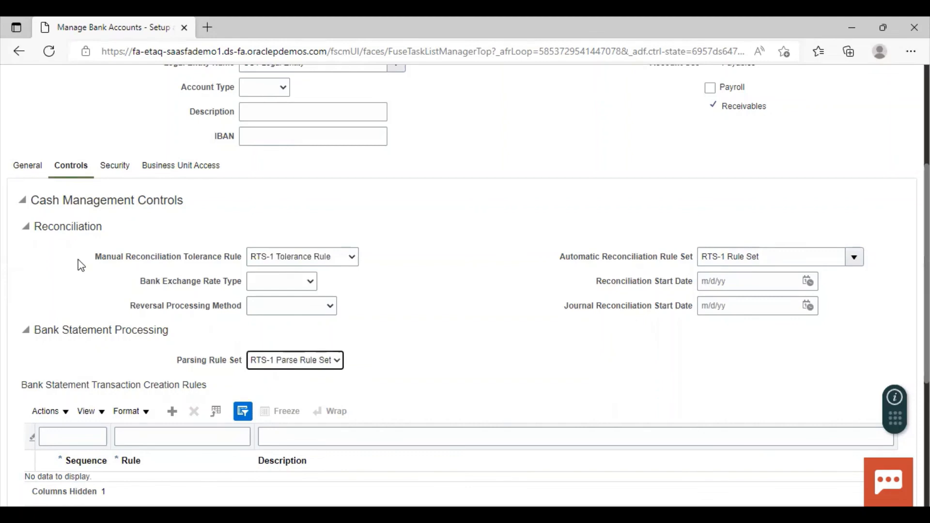
pyautogui.scroll(2, 504, 368)
pyautogui.scroll(-4, 504, 369)
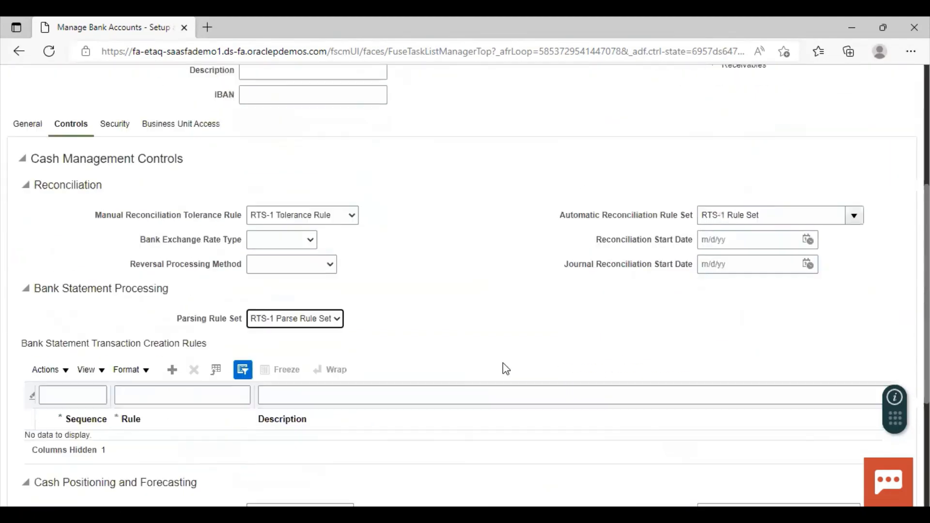
pyautogui.scroll(5, 664, 292)
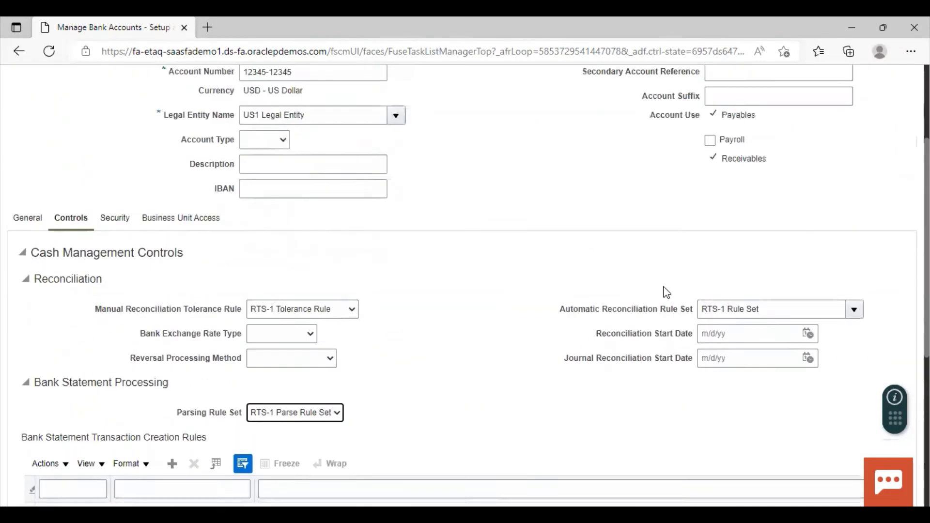
pyautogui.click(830, 114)
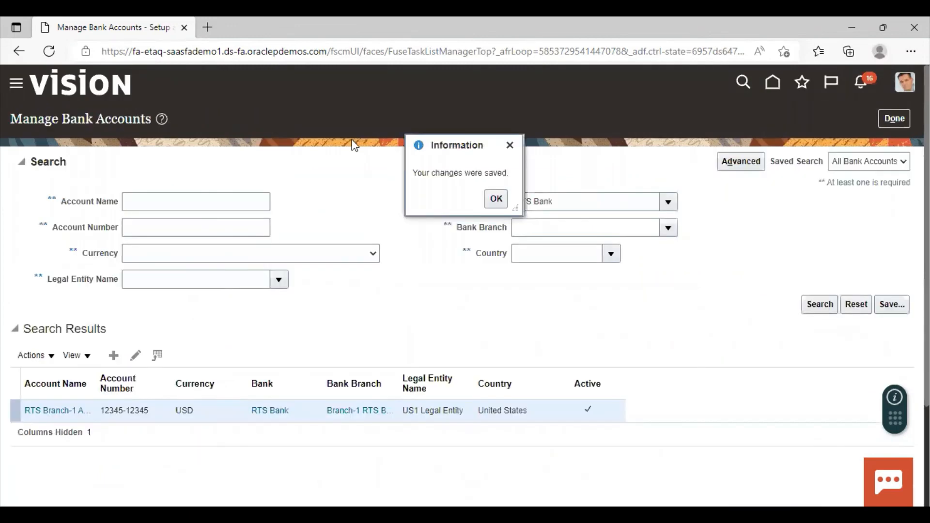
pyautogui.click(495, 198)
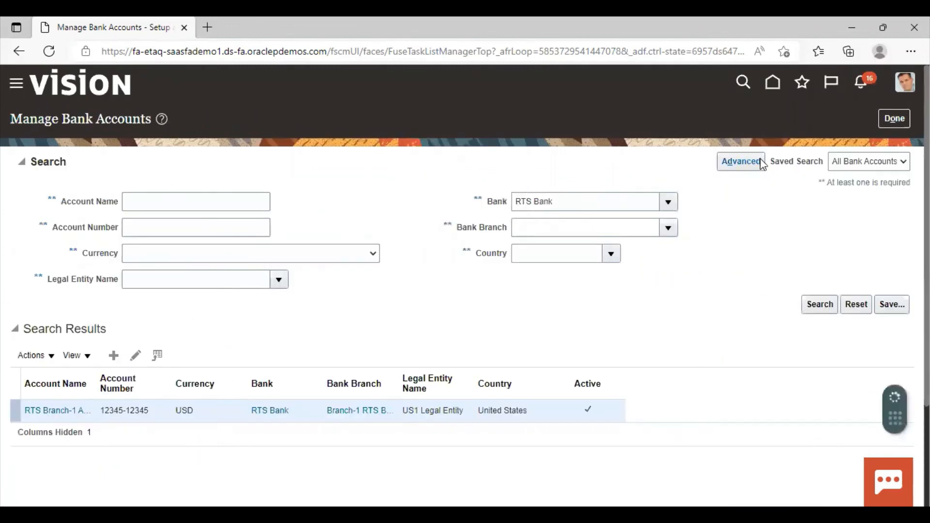
pyautogui.click(885, 120)
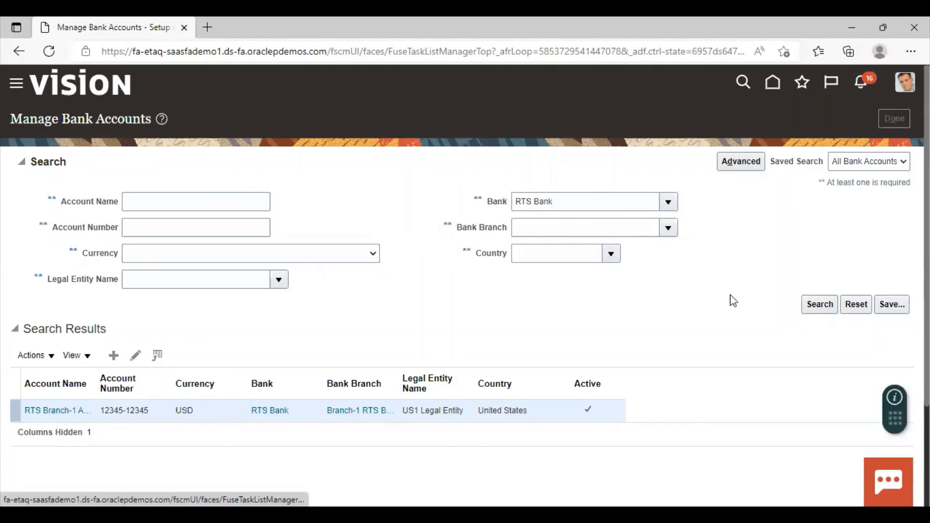